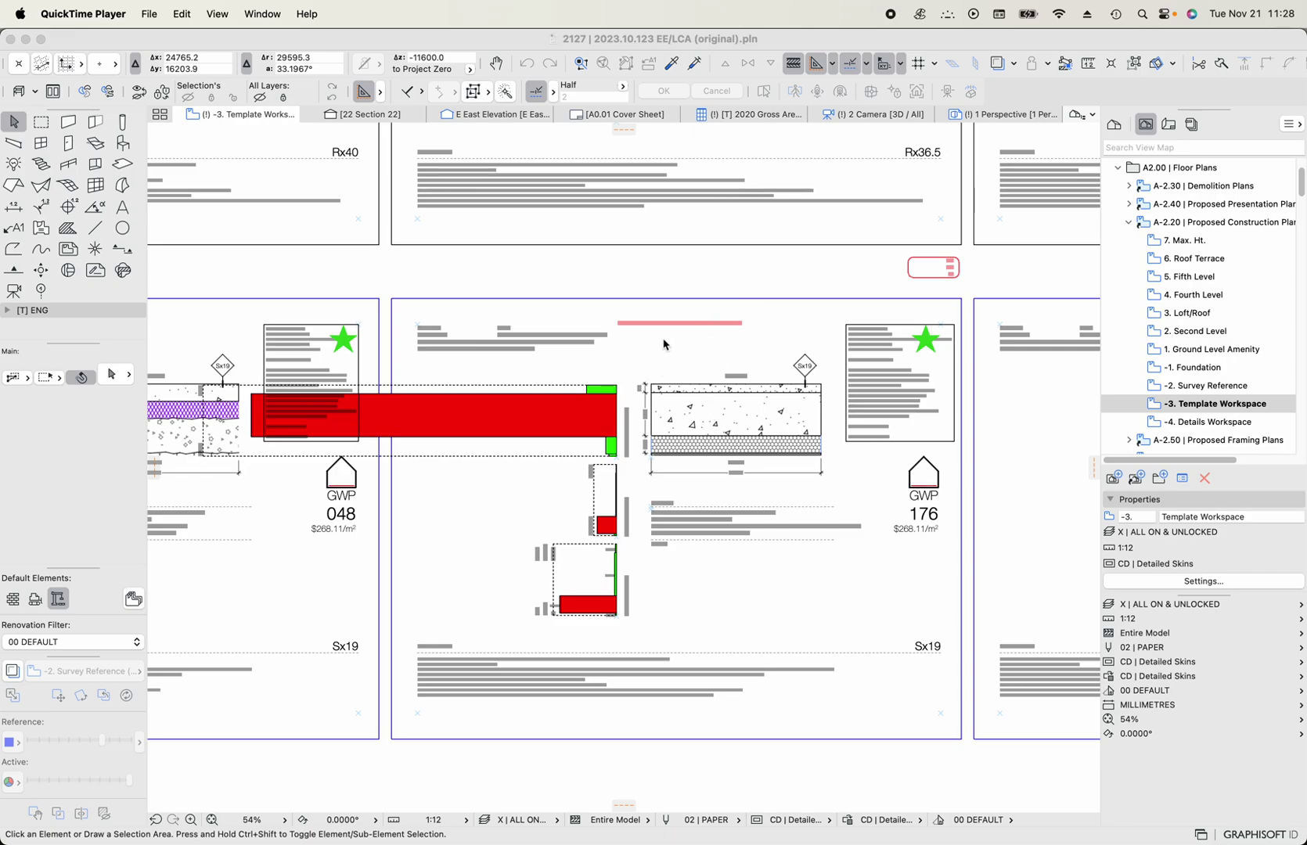
# Activate Archicad and zoom and pan the floor plan to survey the assembly detail cards.
pyautogui.click(665, 359)
pyautogui.scroll(-5, 700, 389)
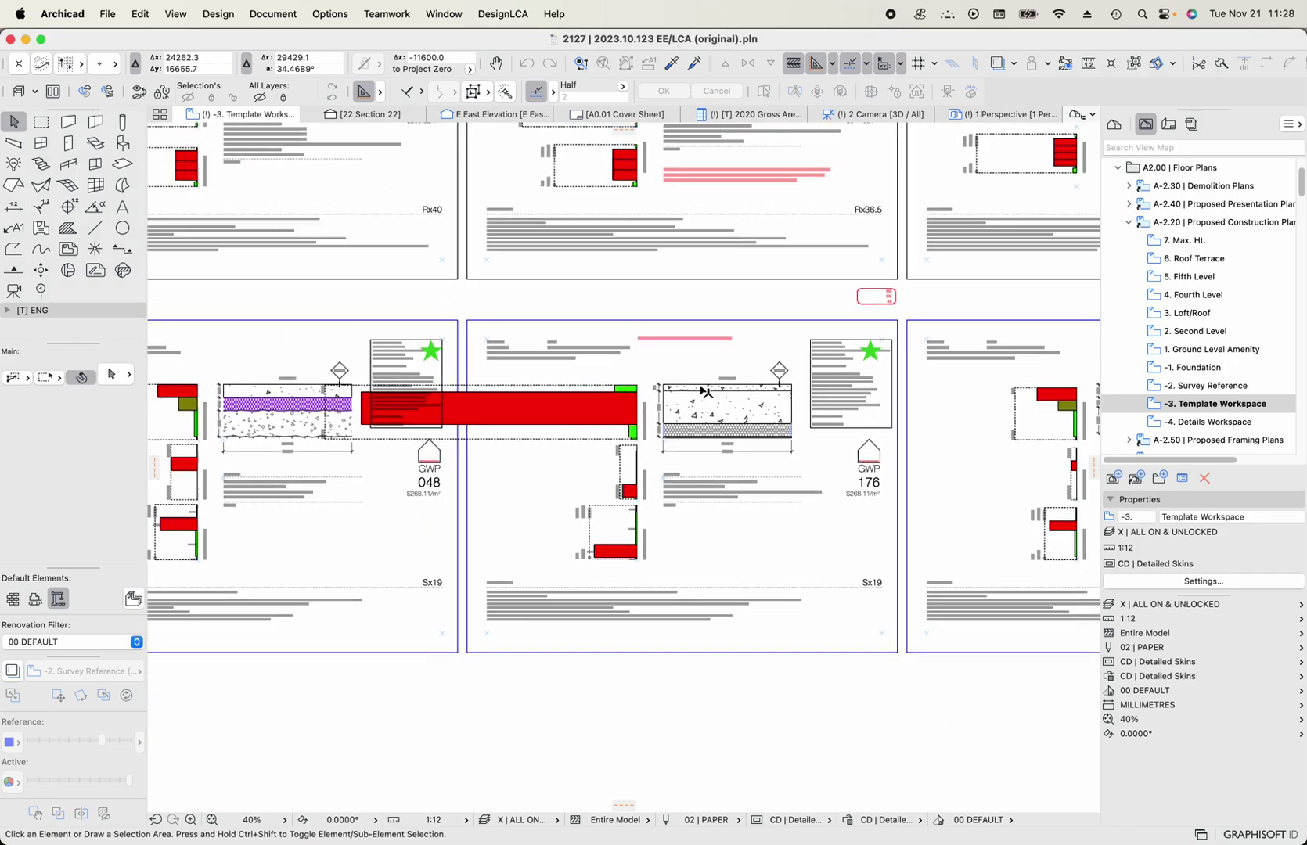
pyautogui.moveTo(700, 389); pyautogui.dragTo(707, 481, button='middle')
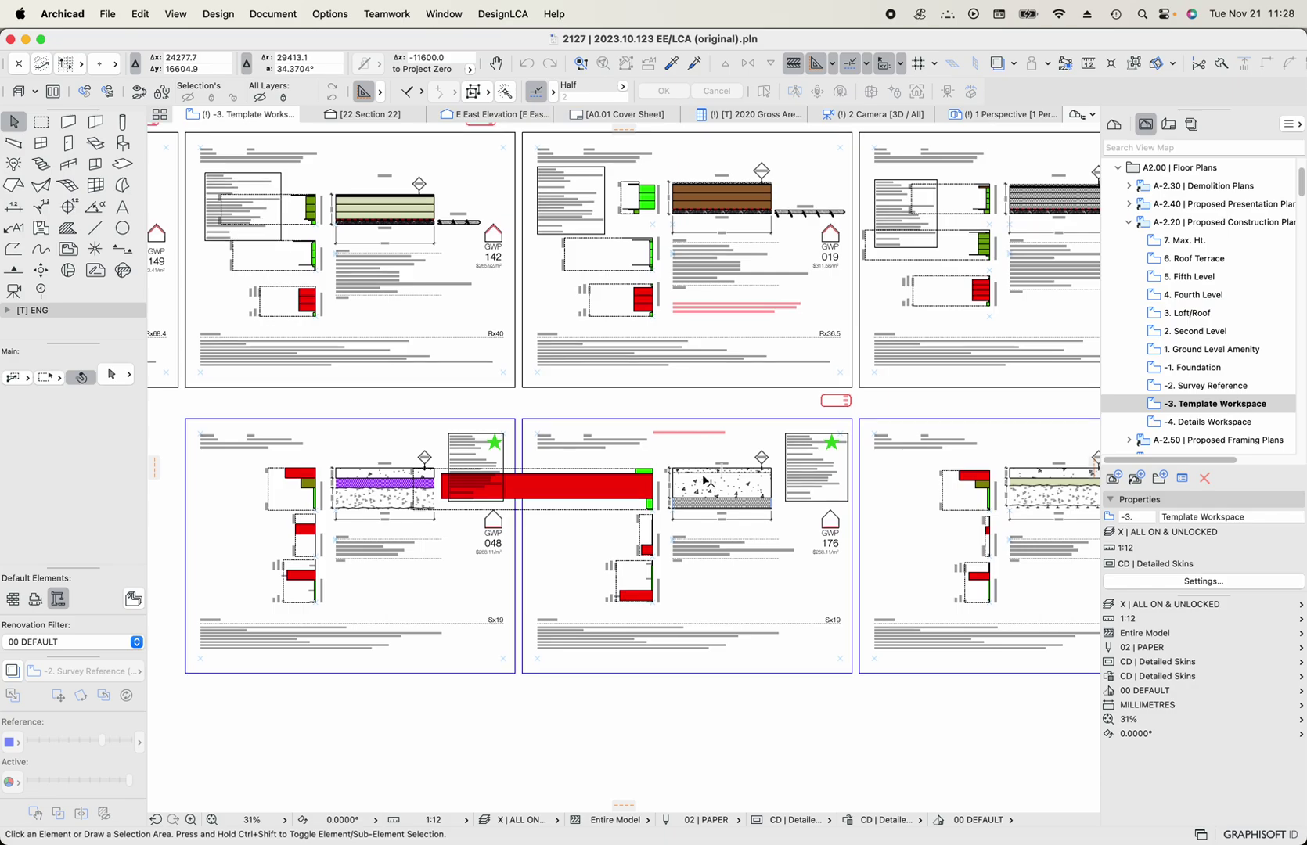
pyautogui.scroll(3, 706, 481)
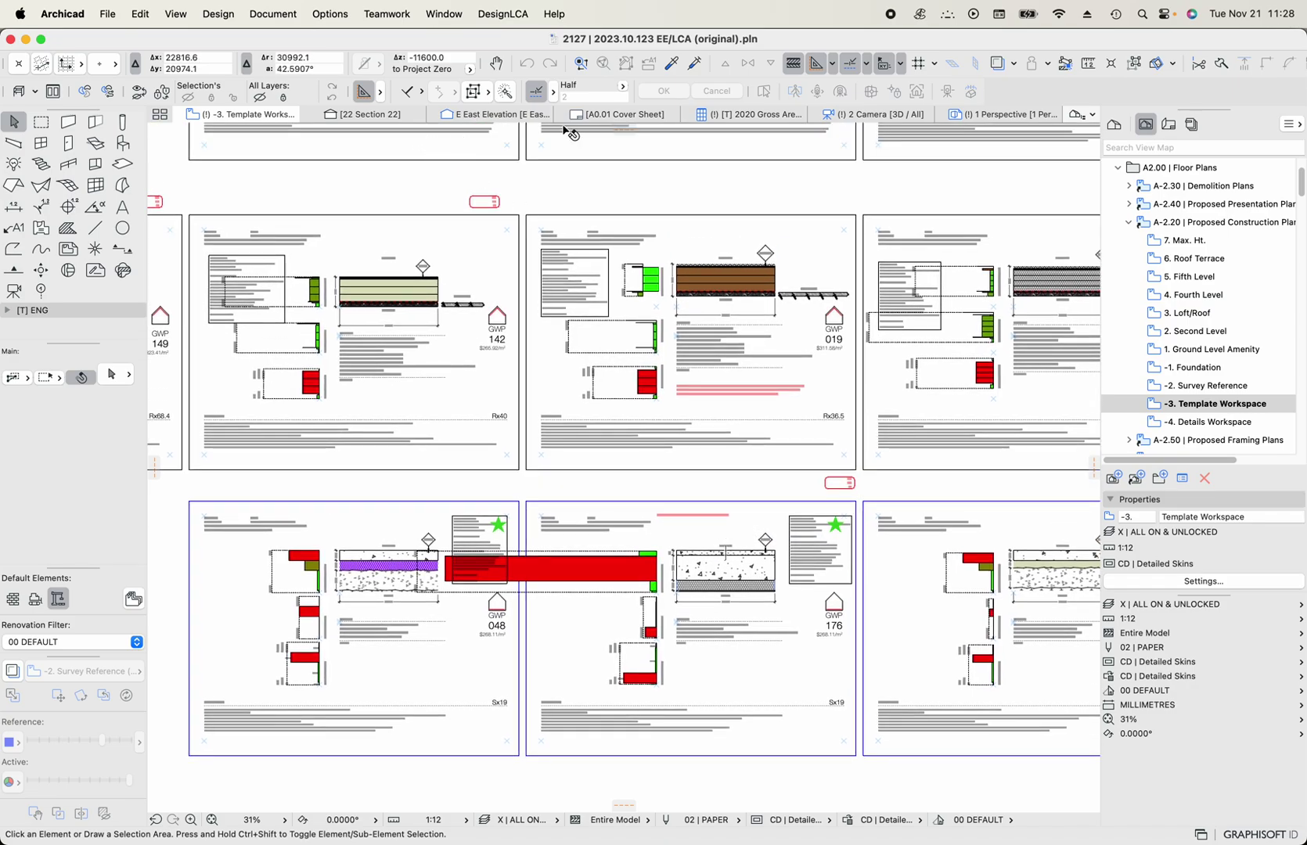
# Open the A0.01 Cover Sheet layout and zoom in on its perspective and keyplan.
pyautogui.click(621, 116)
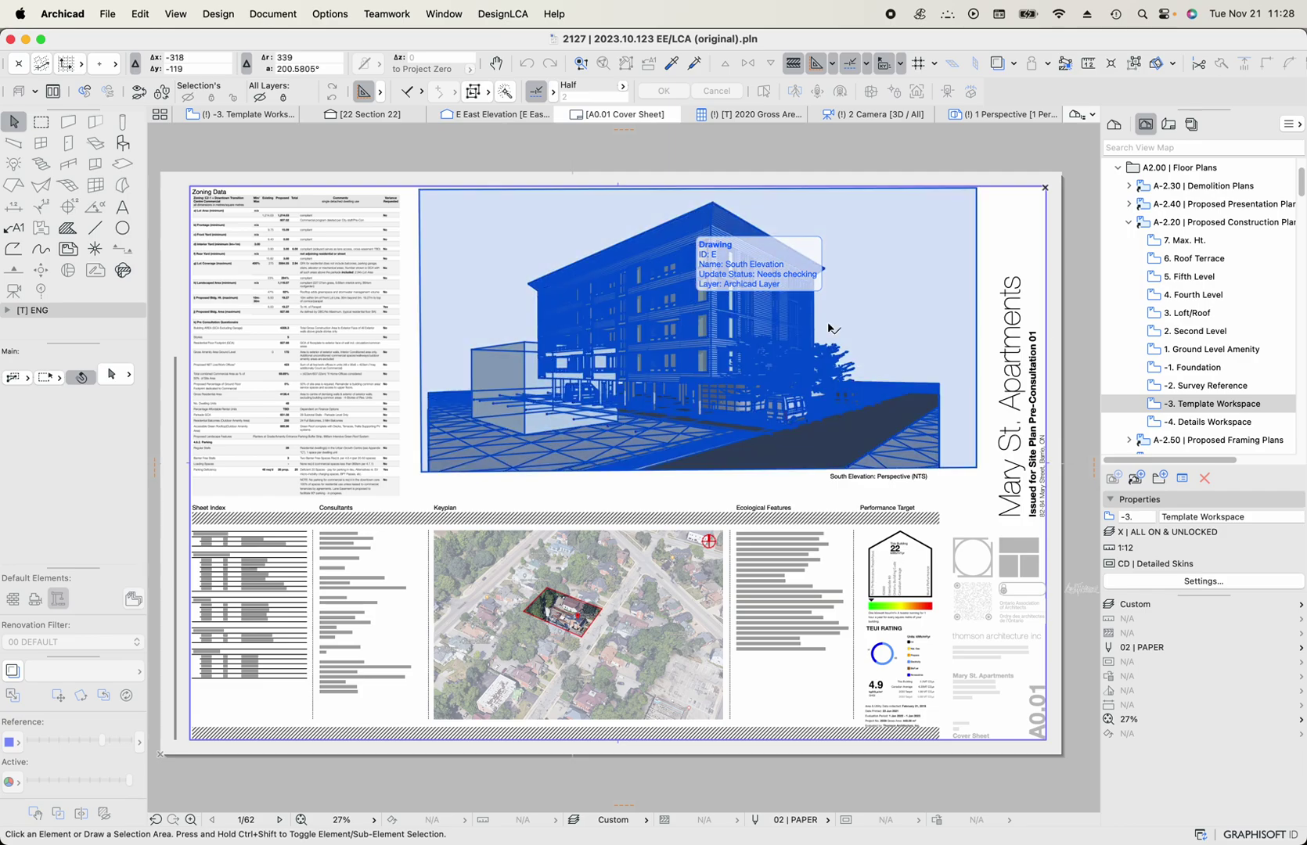
pyautogui.scroll(5, 727, 320)
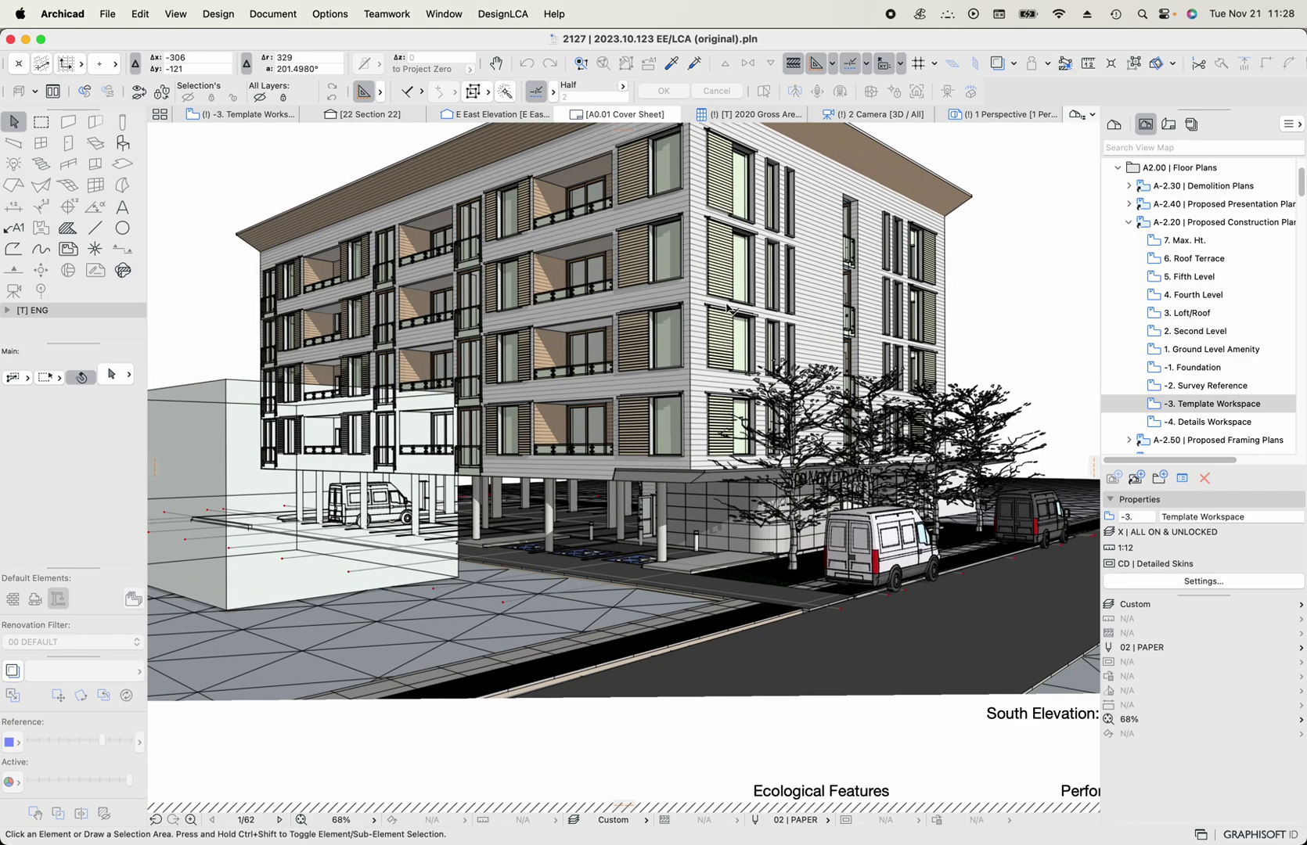
pyautogui.scroll(3, 728, 309)
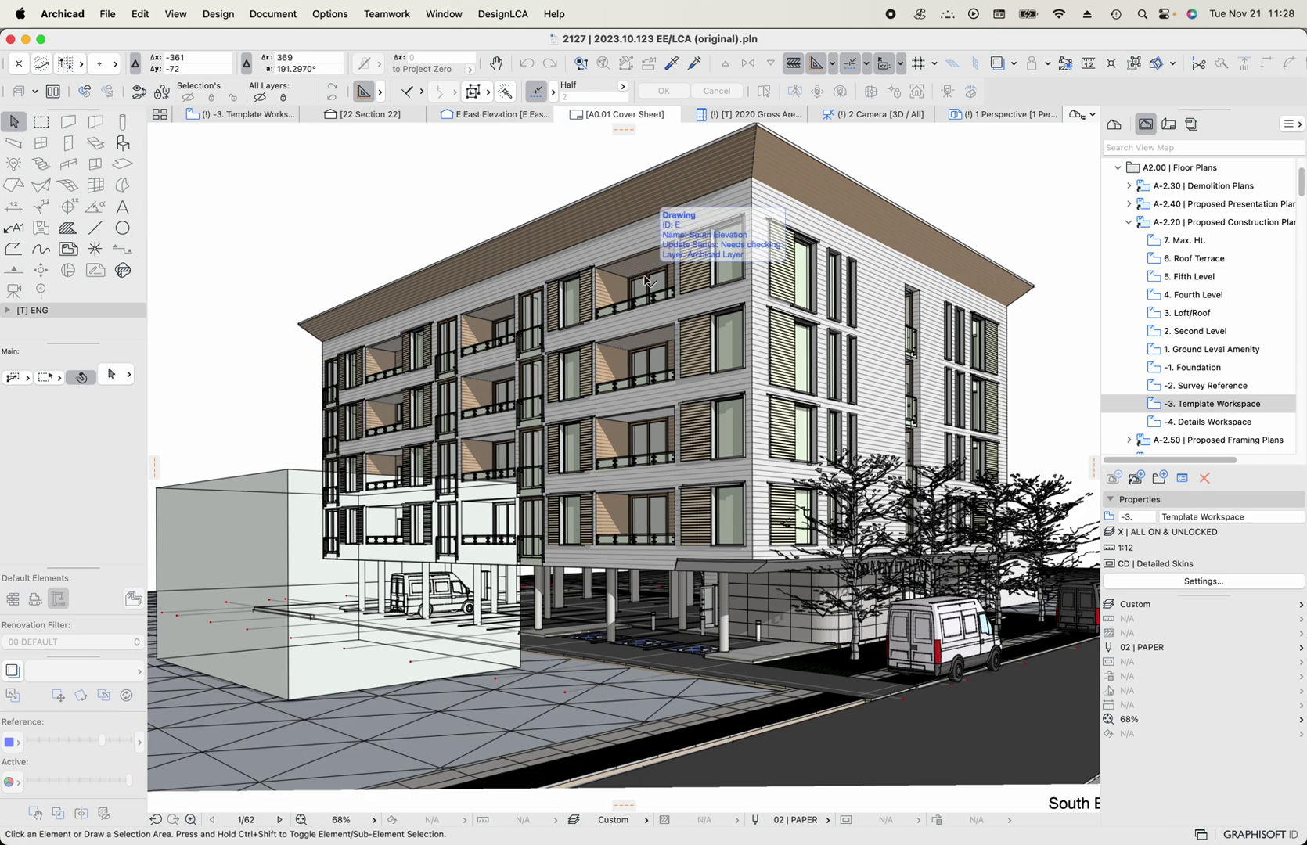
pyautogui.scroll(-5, 663, 599)
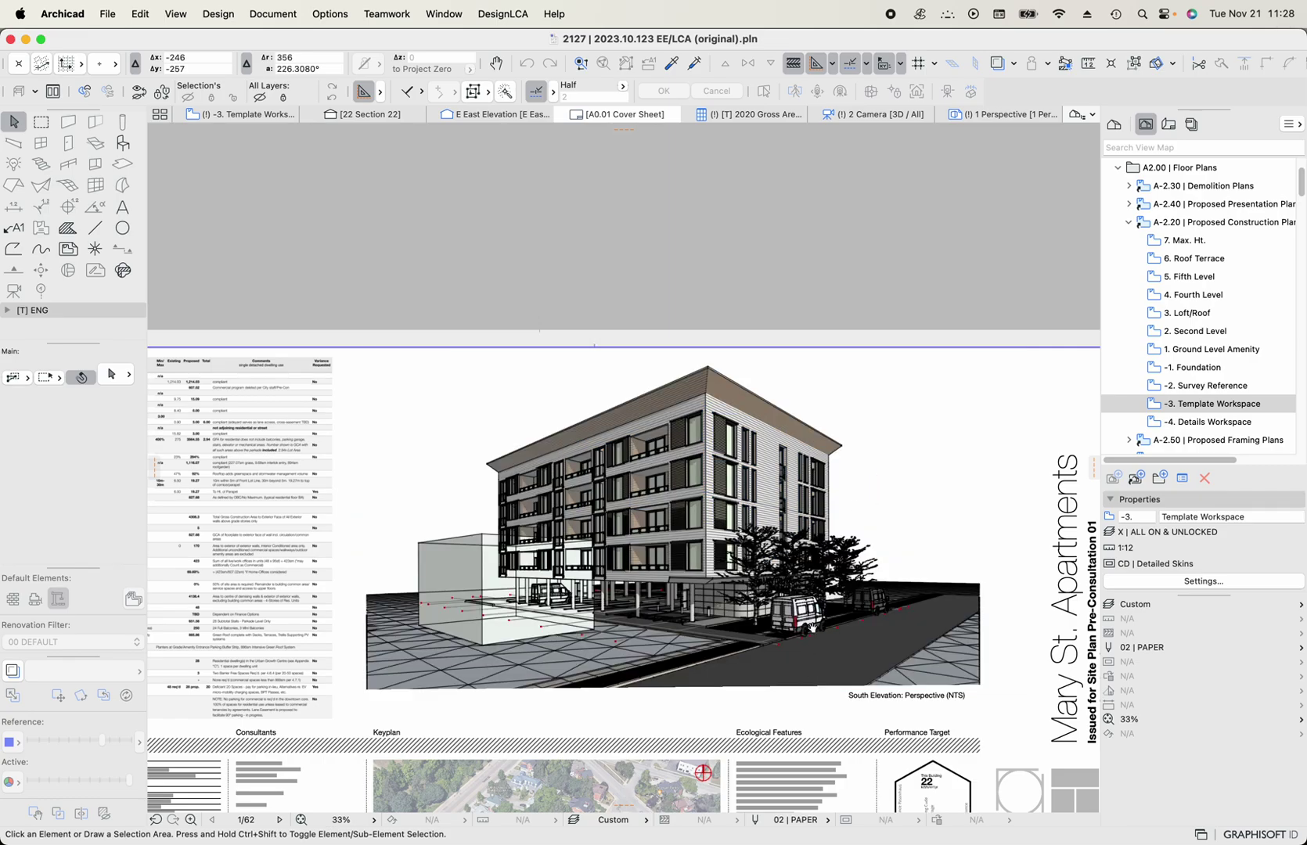
pyautogui.scroll(-3, 814, 618)
pyautogui.scroll(2, 607, 588)
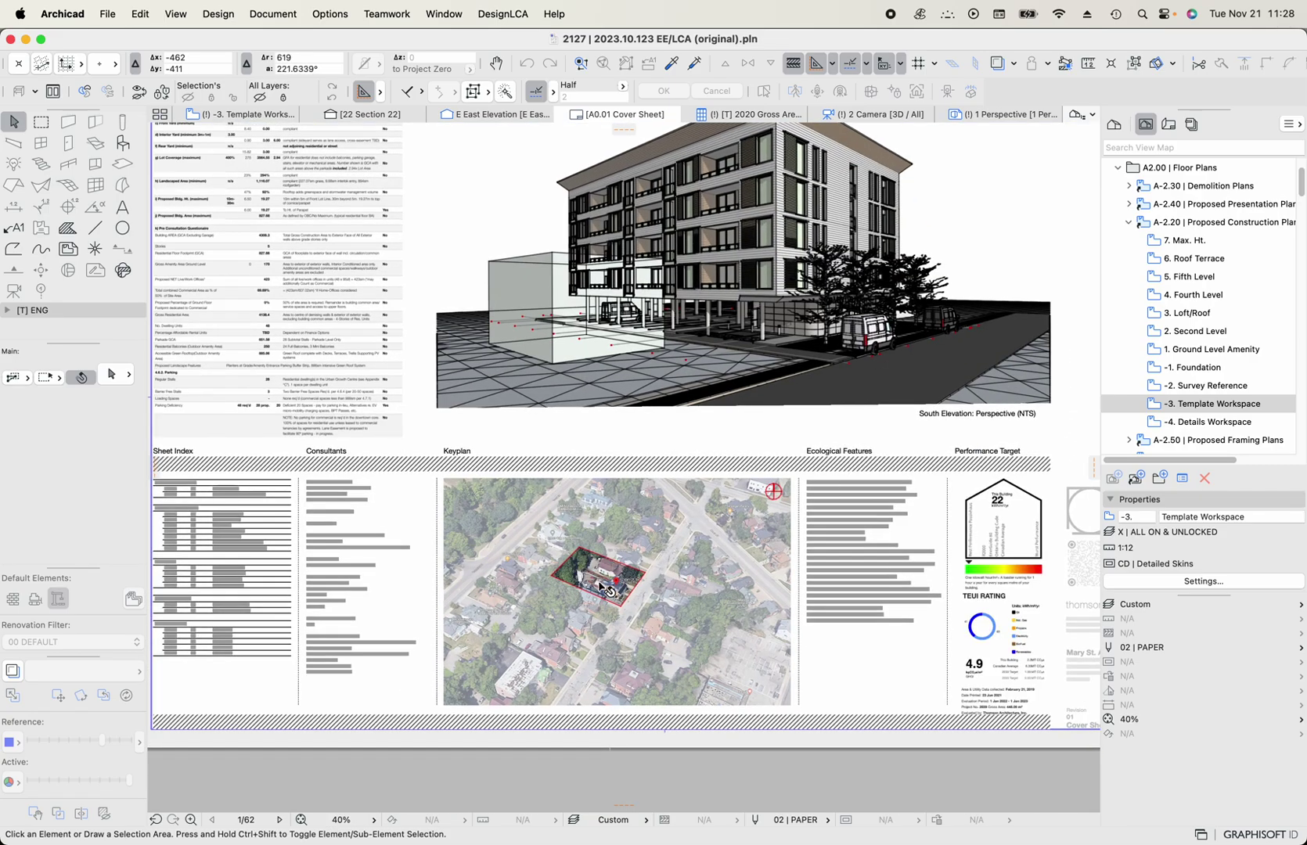
pyautogui.scroll(6, 607, 588)
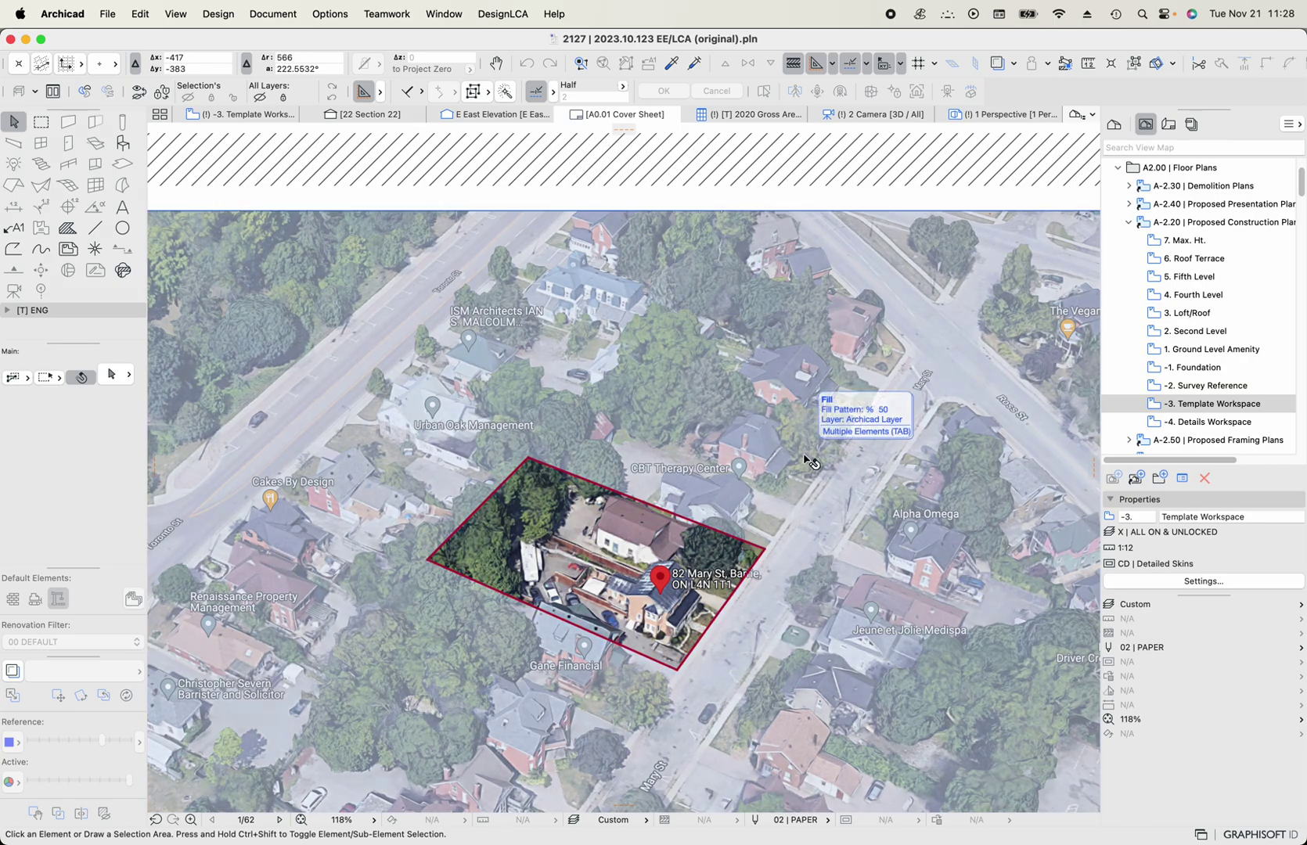
pyautogui.scroll(-8, 806, 460)
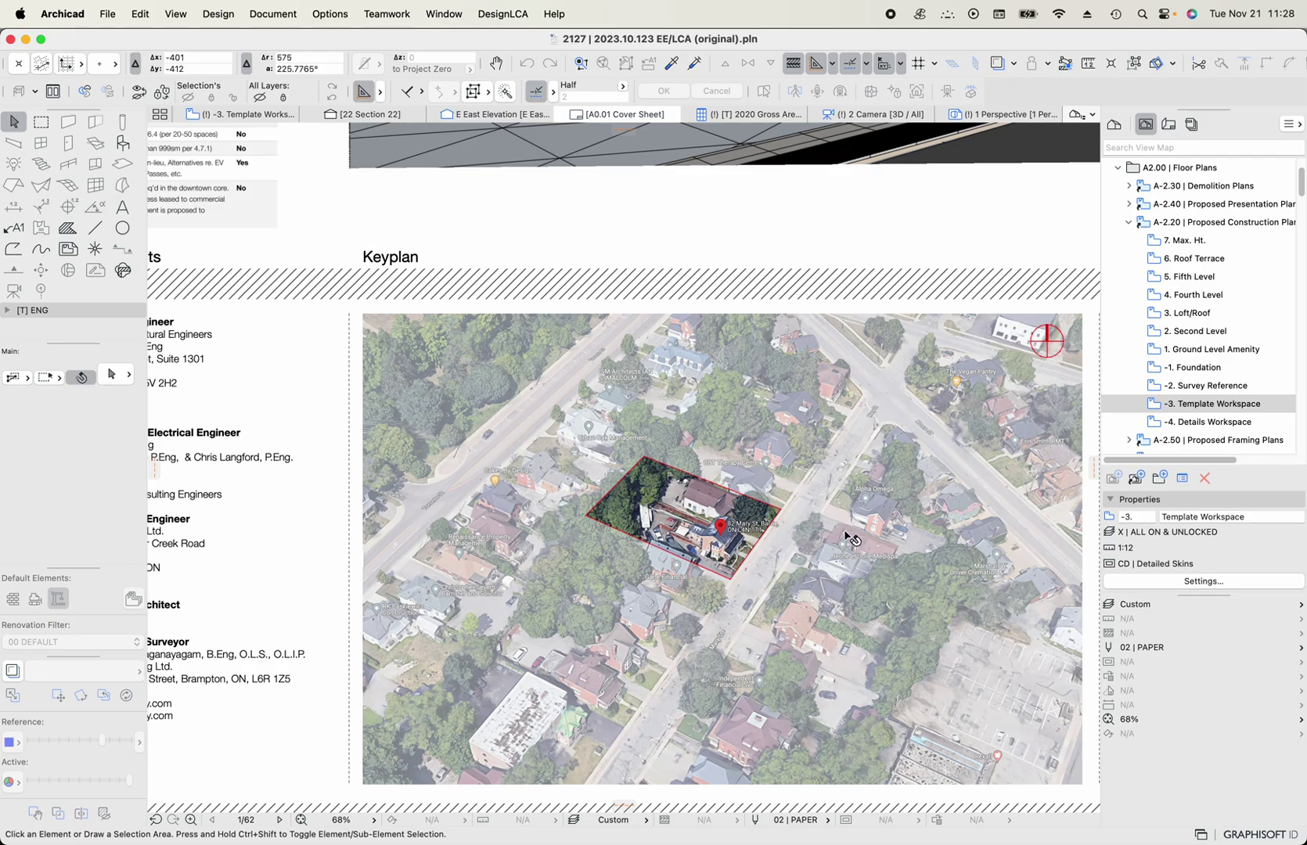
pyautogui.scroll(3, 859, 473)
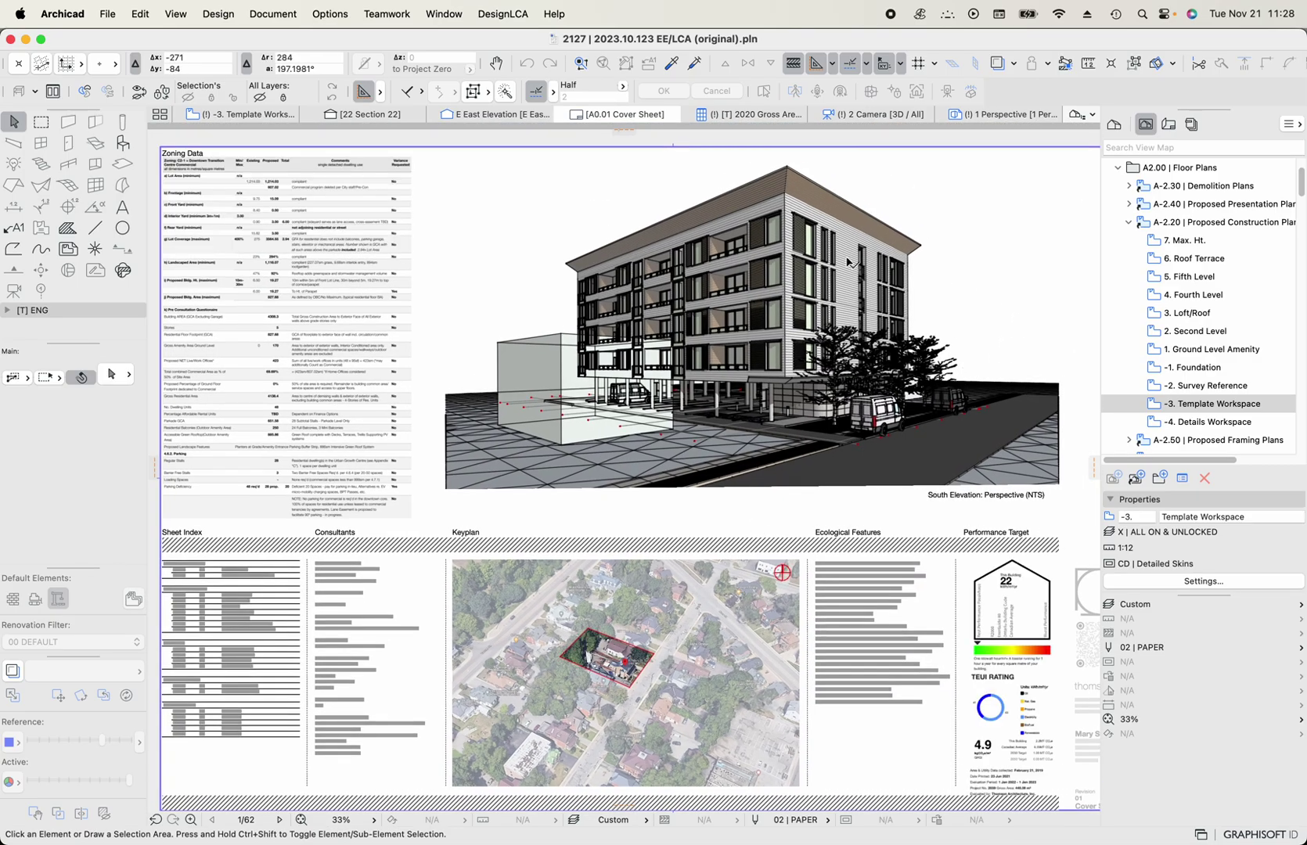
# Return to the -3. Template Workspace plan and zoom to the Sx19 Slab on Earth detail.
pyautogui.click(376, 117)
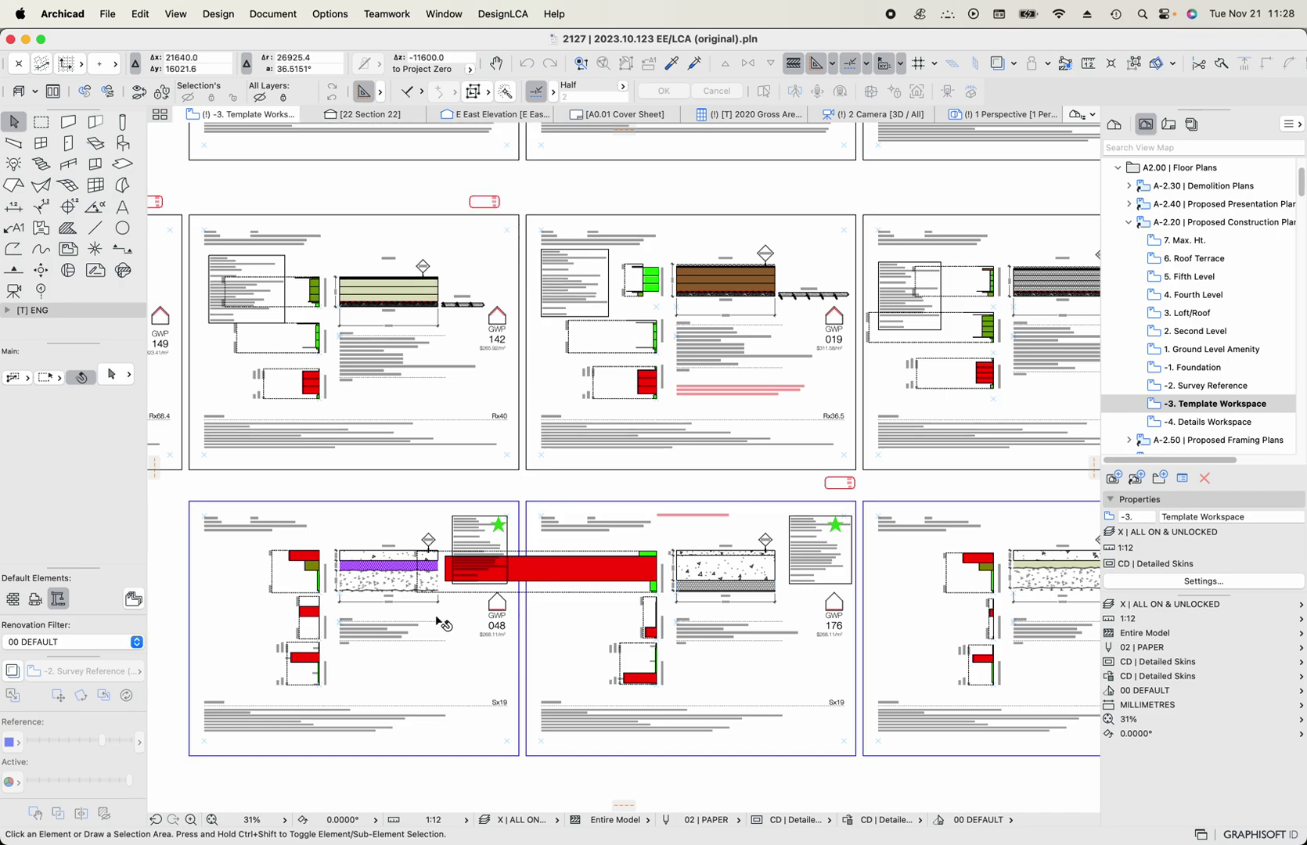
pyautogui.hscroll(-5, 356, 608)
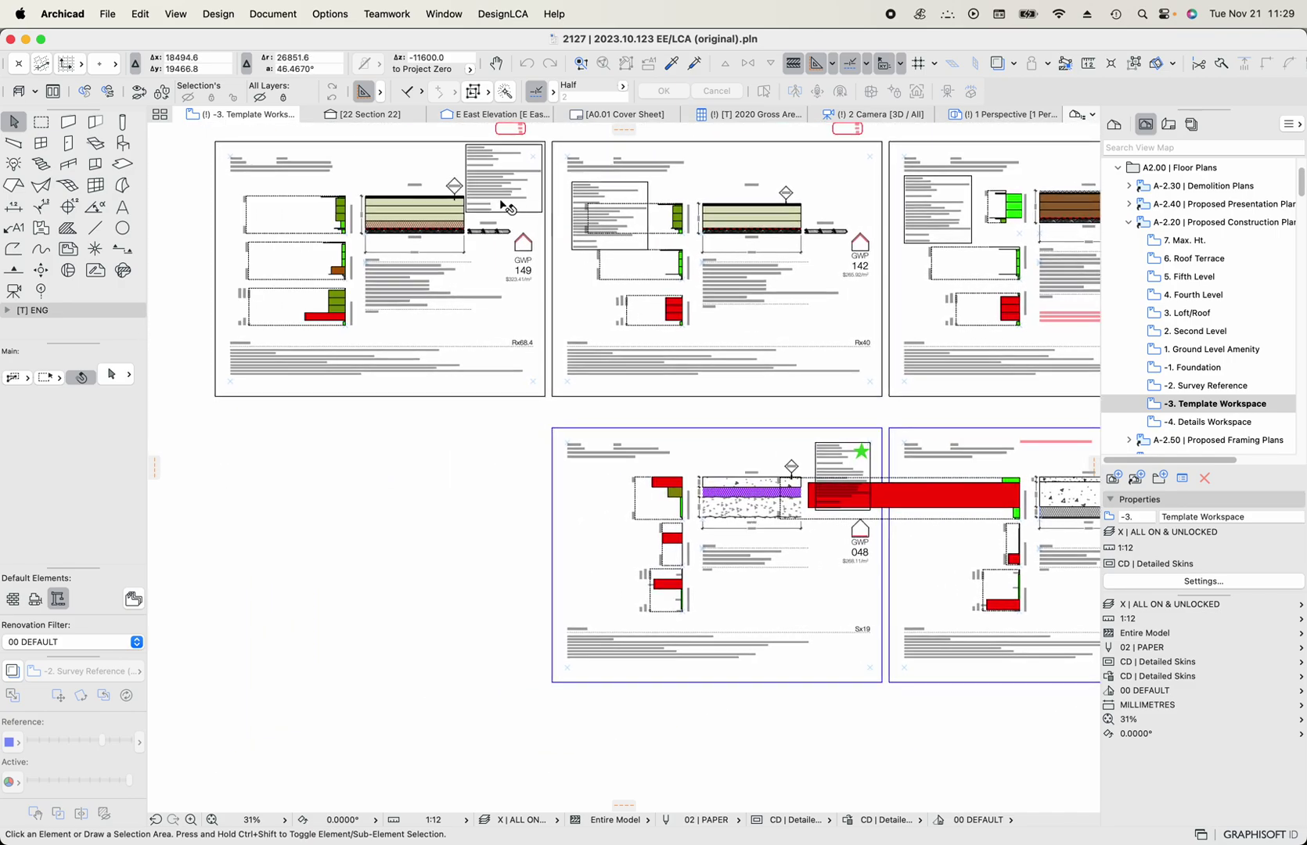
pyautogui.scroll(5, 746, 459)
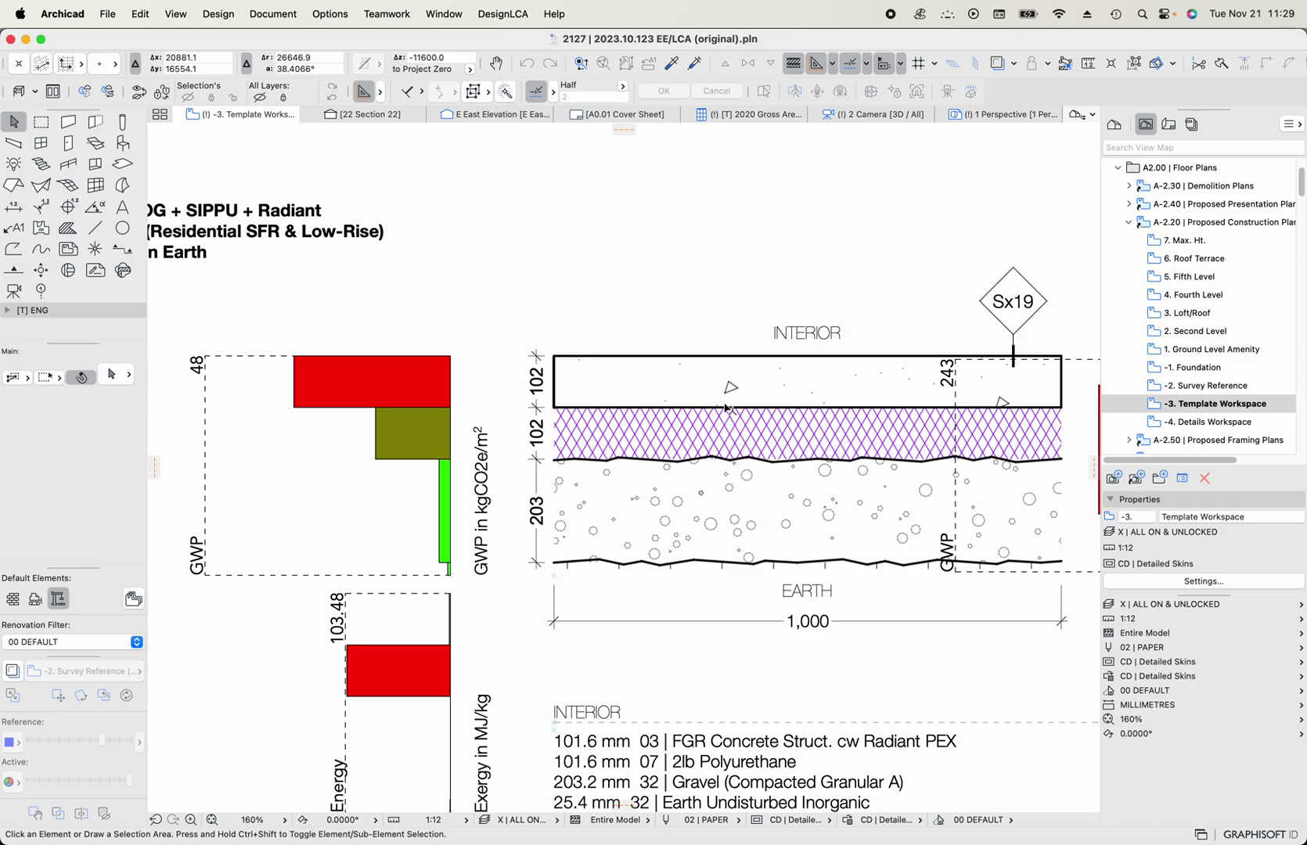
pyautogui.hscroll(5, 764, 419)
pyautogui.scroll(2, 597, 342)
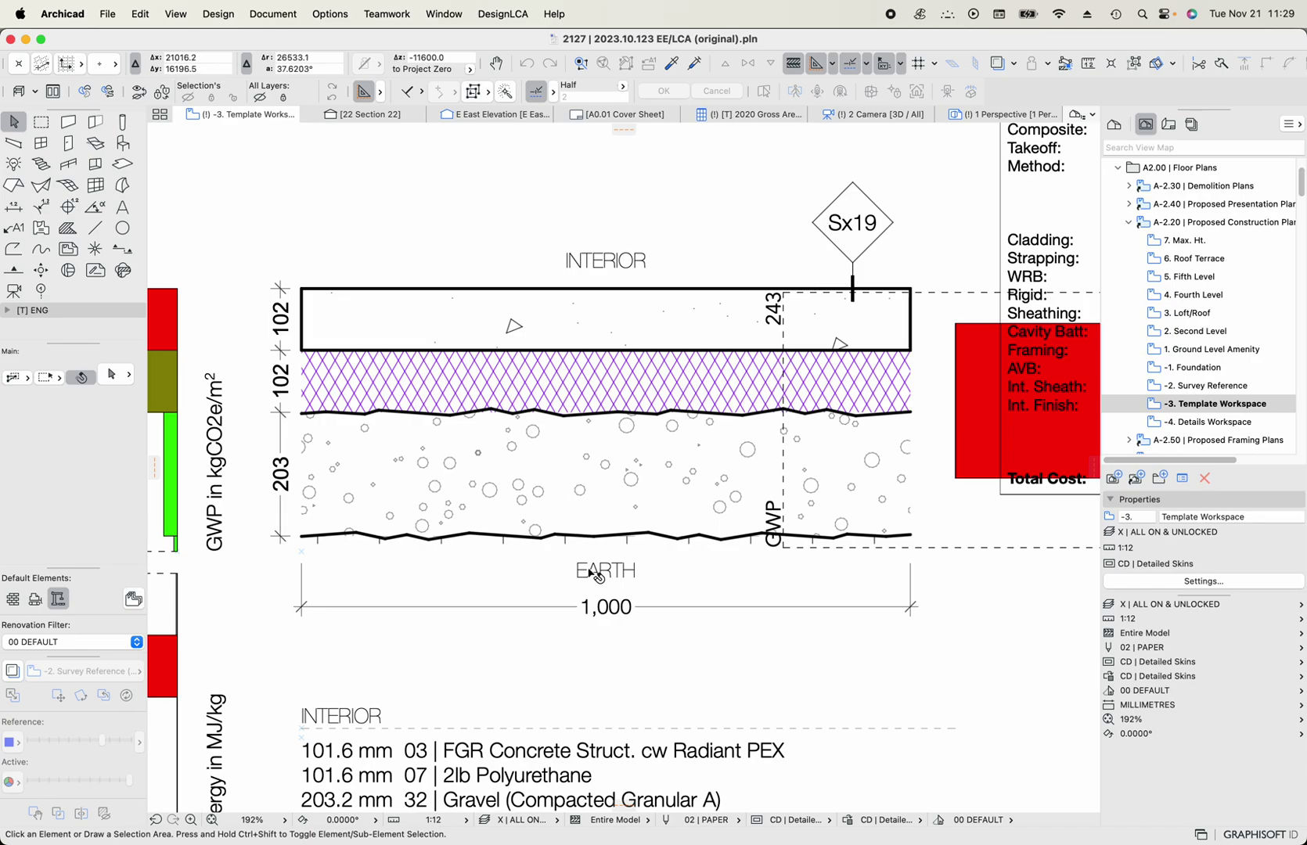
pyautogui.hscroll(-10, 518, 491)
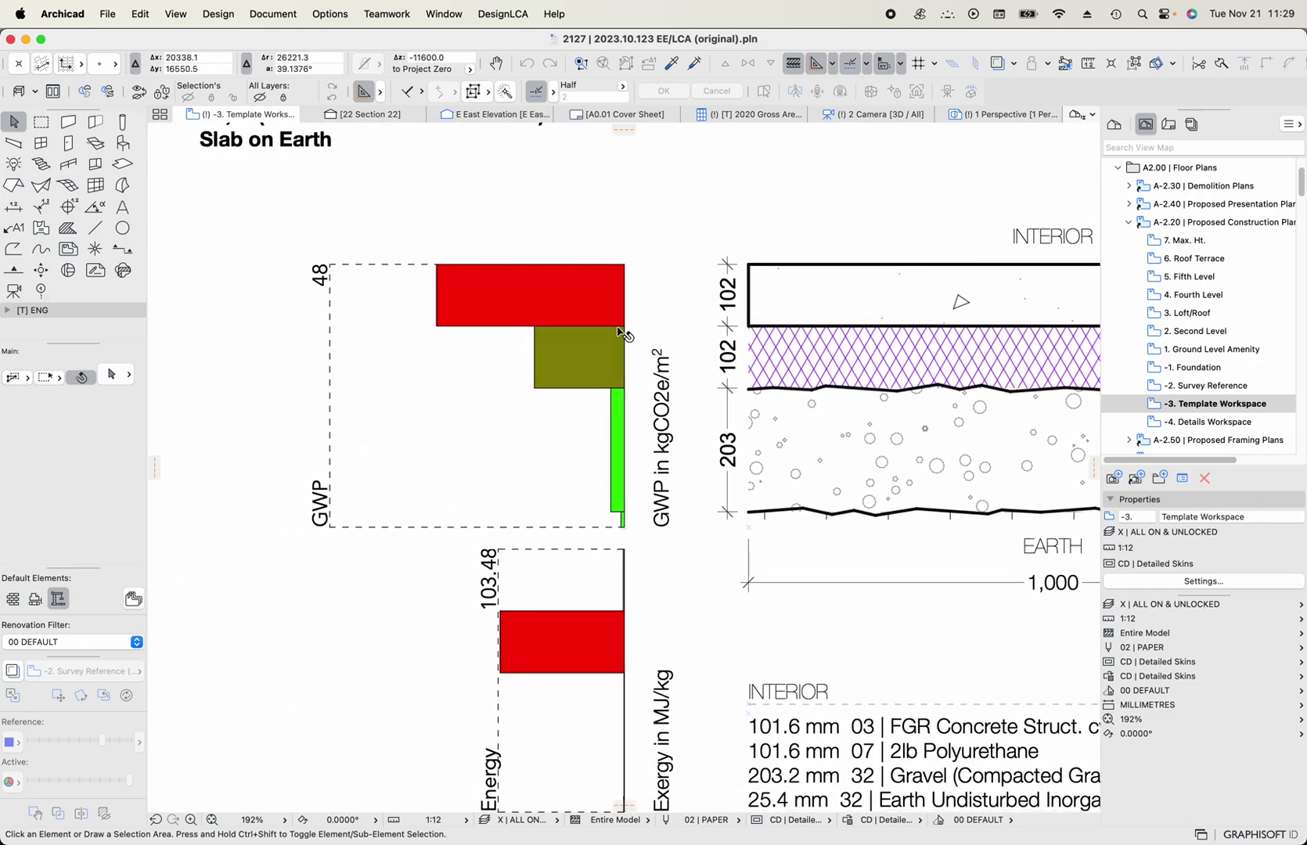
# Select the red GWP bar chart label on the Slab on Earth detail.
pyautogui.click(596, 316)
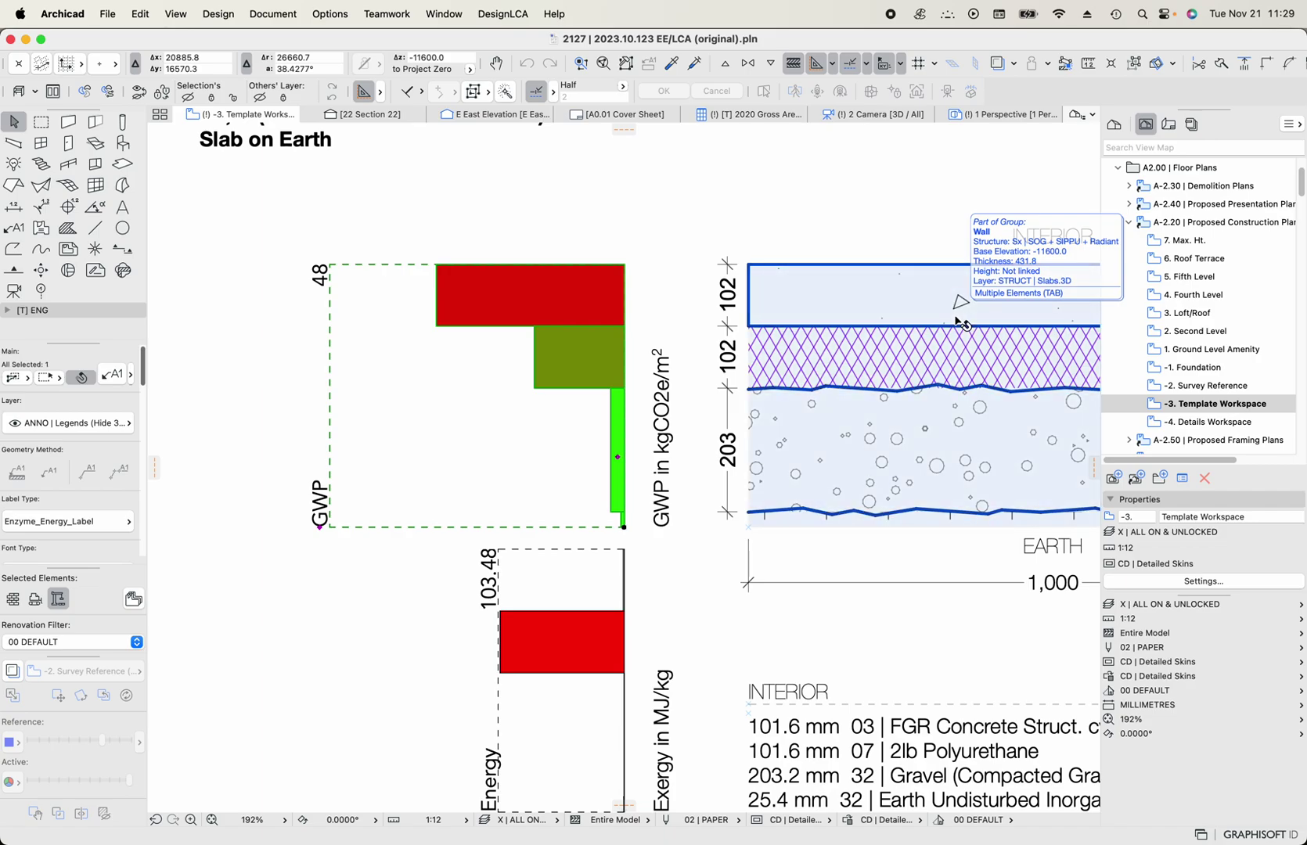
pyautogui.hscroll(5, 961, 321)
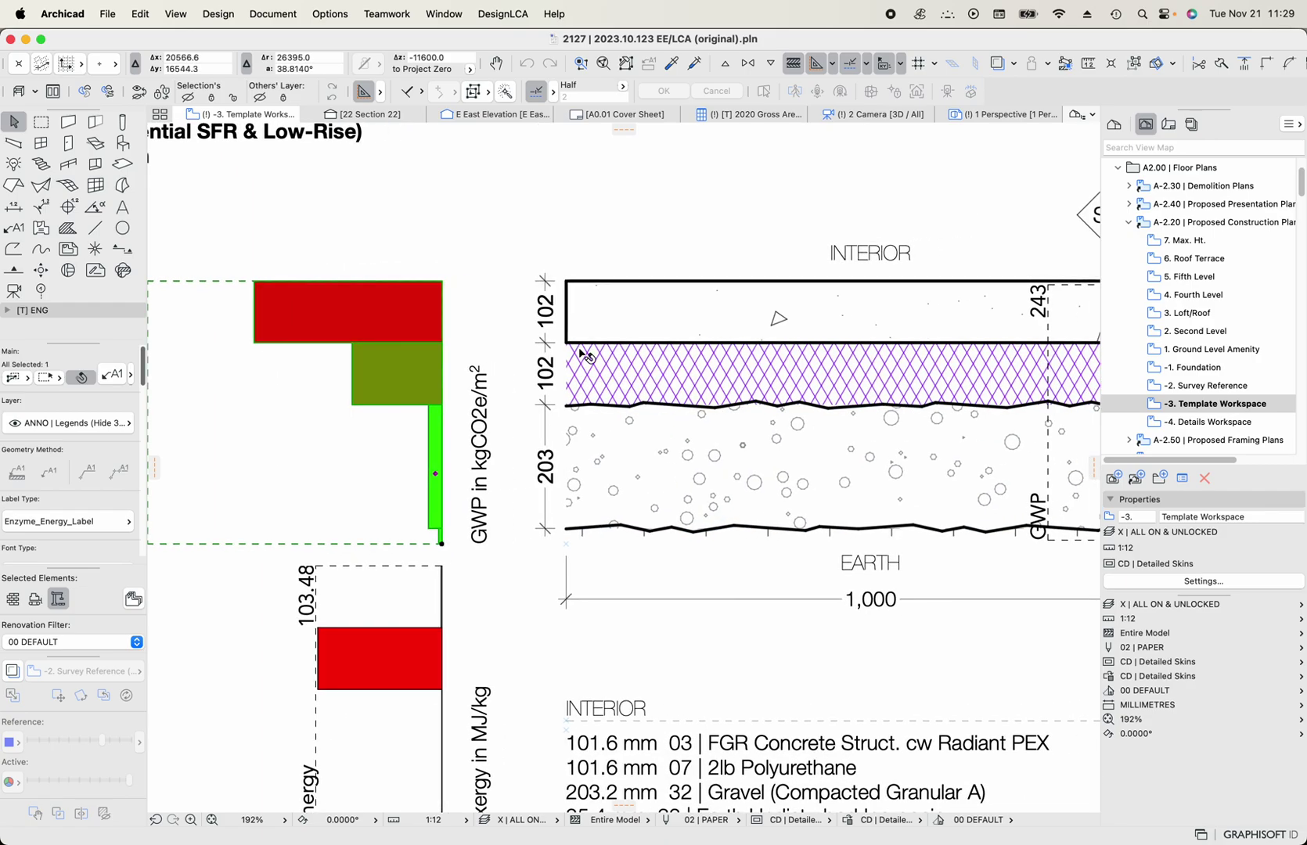
pyautogui.hscroll(-5, 587, 357)
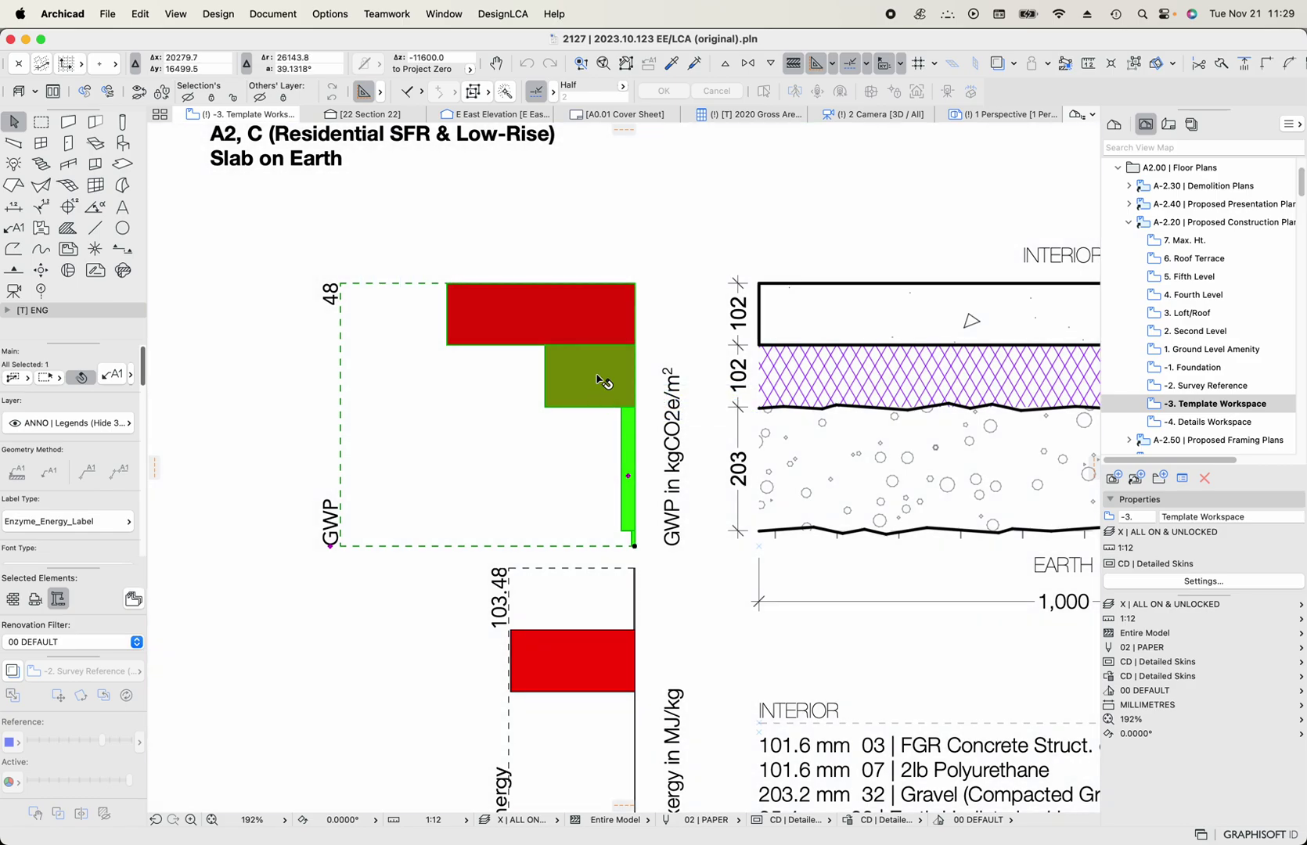
pyautogui.rightClick(599, 332)
pyautogui.click(615, 339)
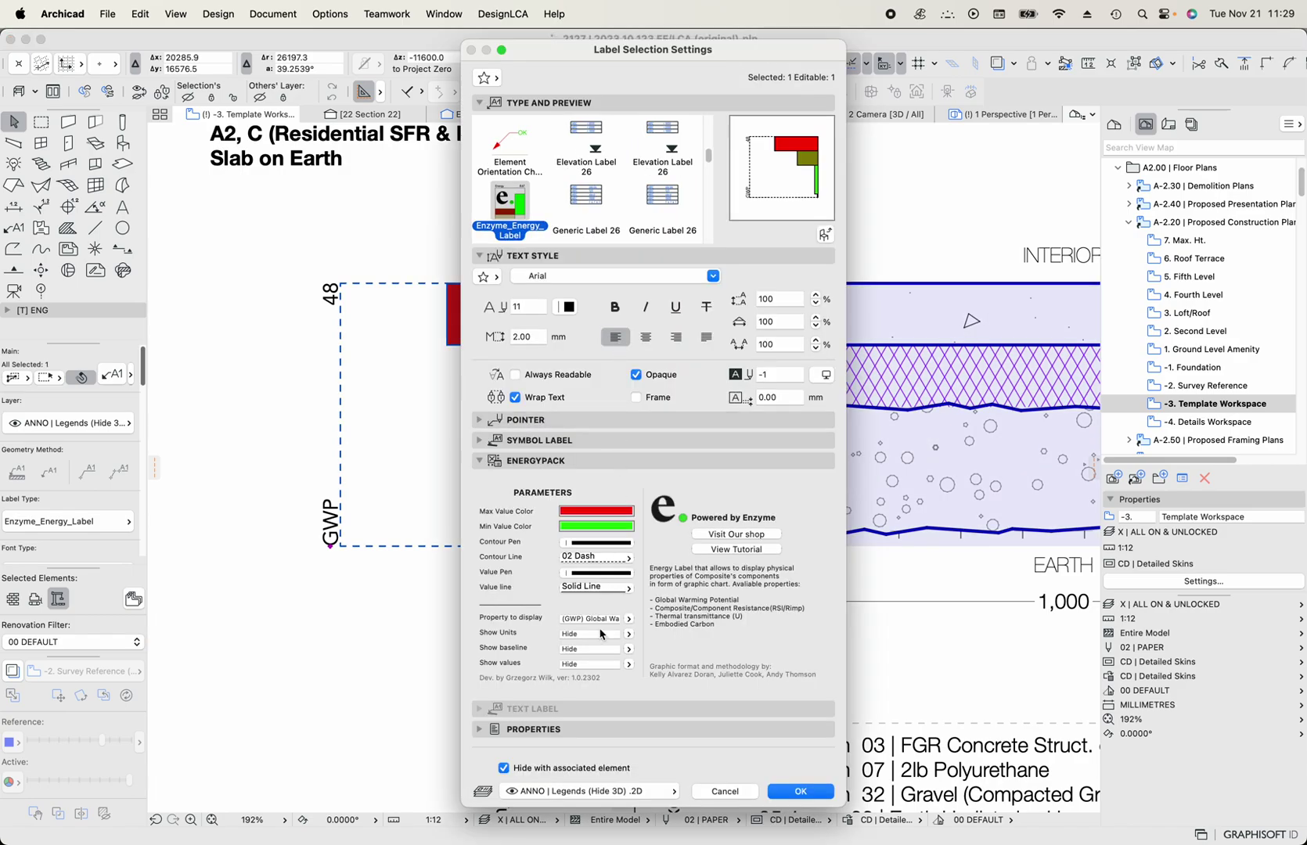
pyautogui.click(629, 620)
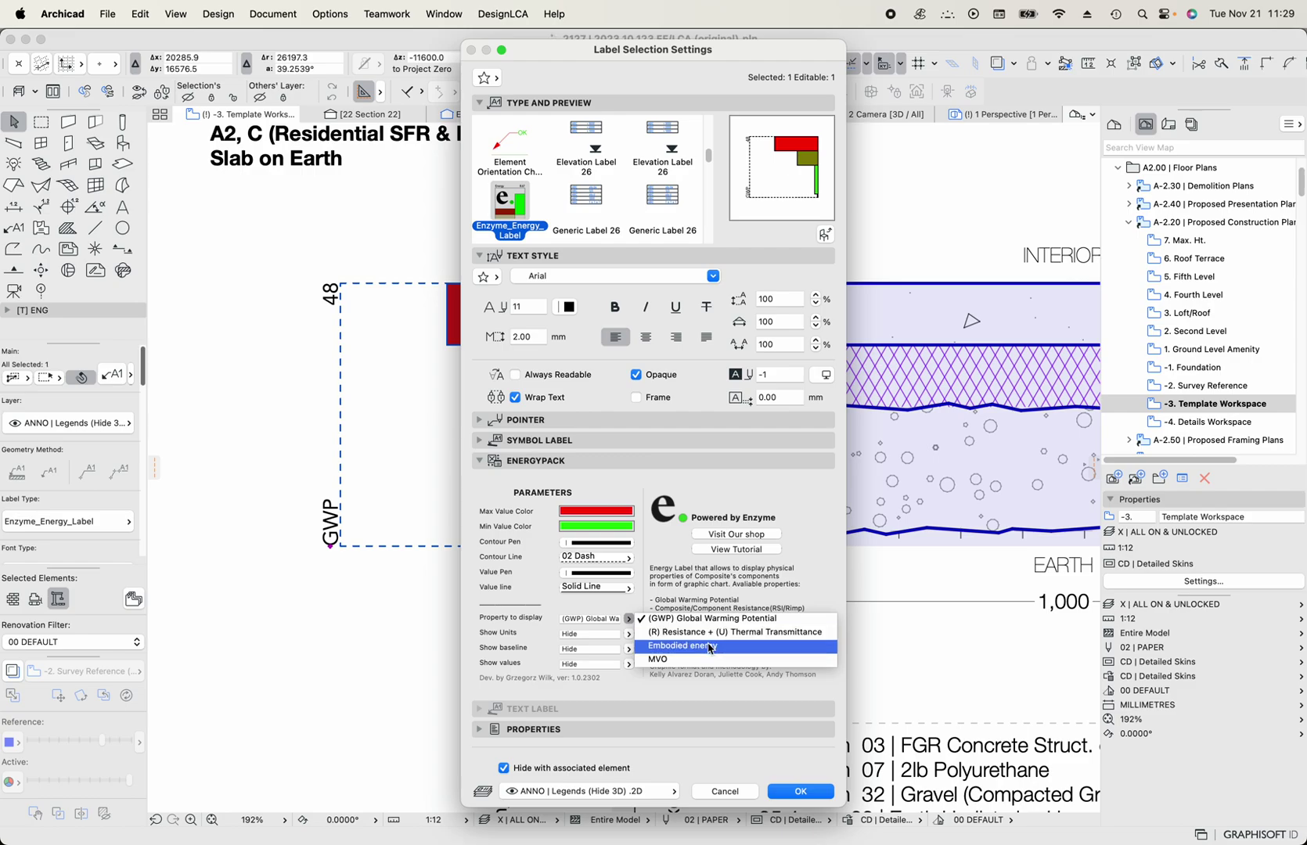
pyautogui.click(731, 794)
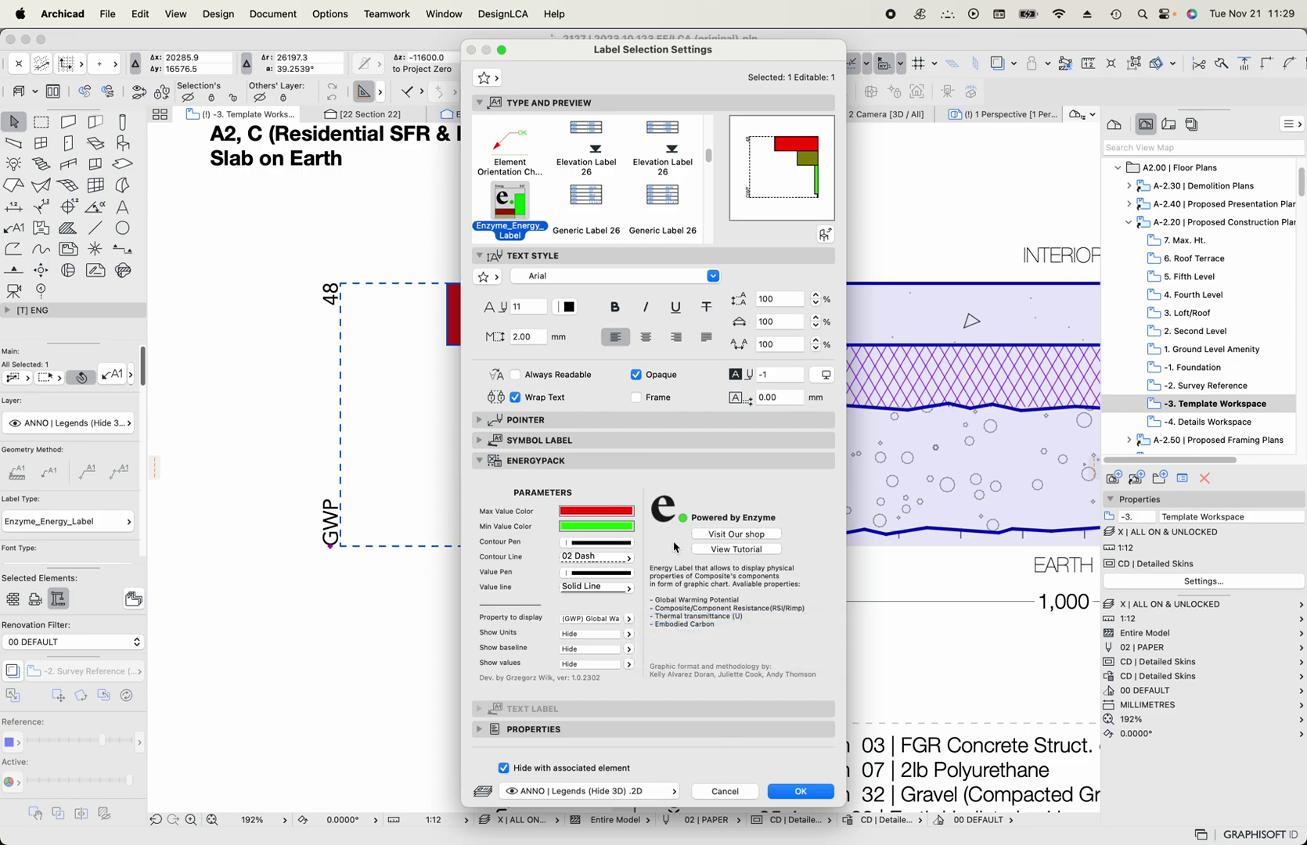
pyautogui.click(736, 793)
pyautogui.scroll(-5, 641, 460)
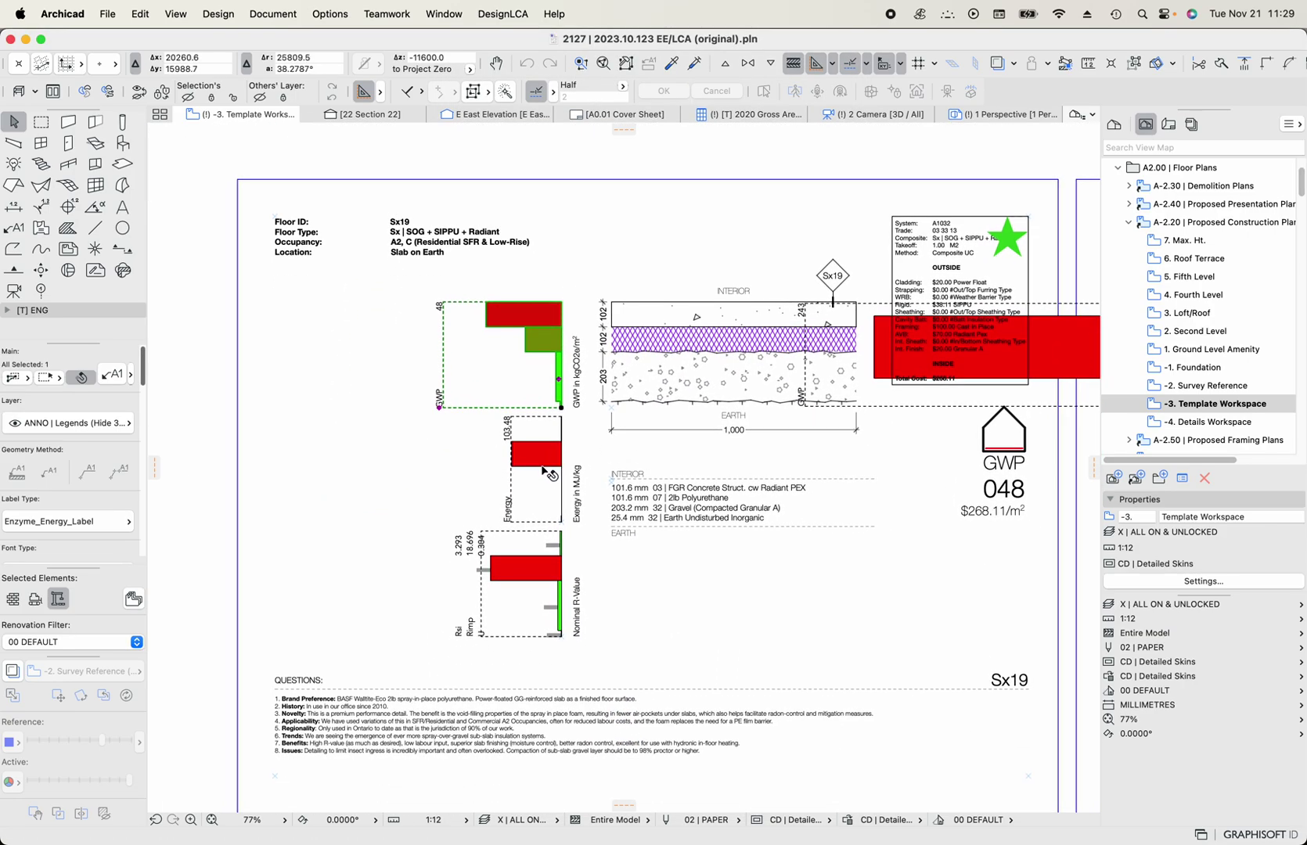
pyautogui.scroll(3, 551, 474)
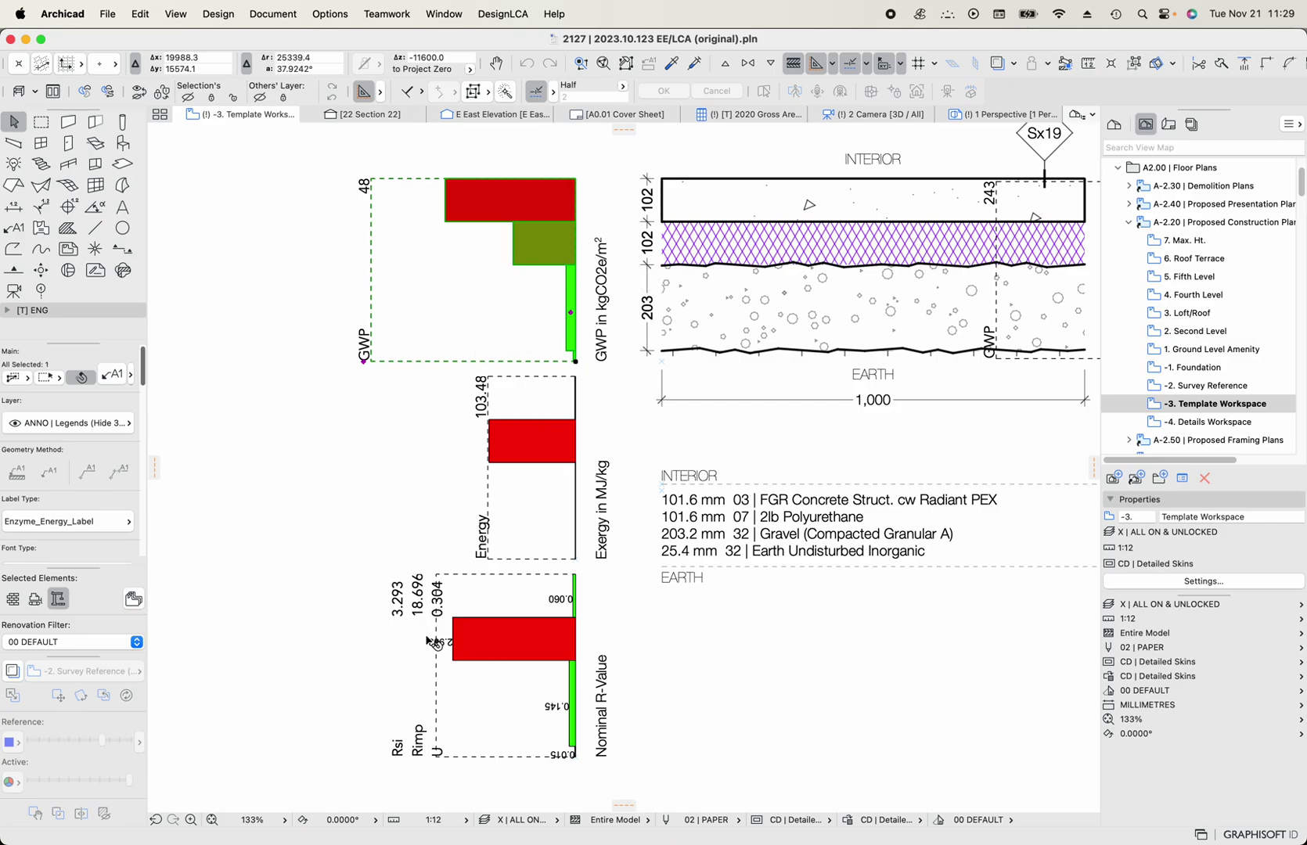
pyautogui.scroll(-5, 427, 611)
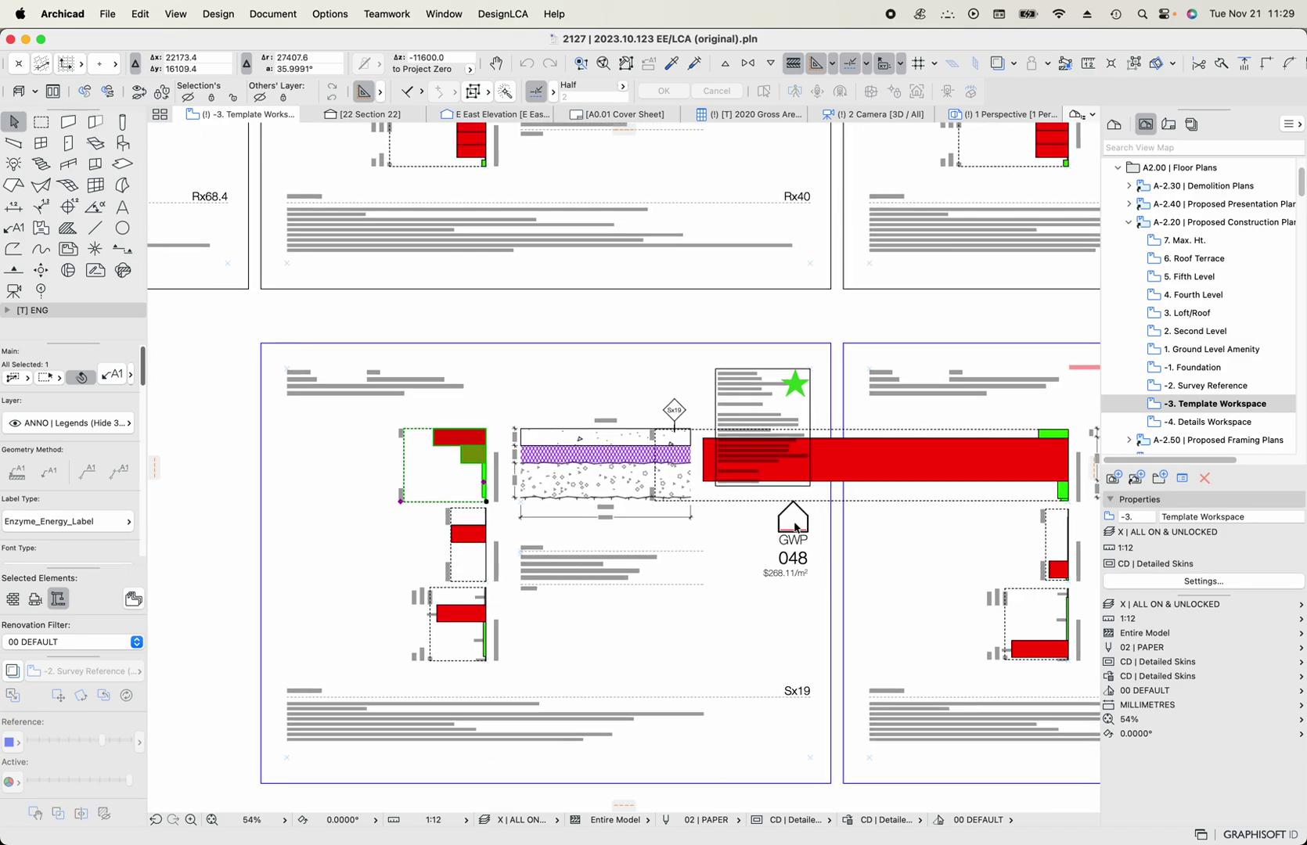
pyautogui.scroll(4, 791, 534)
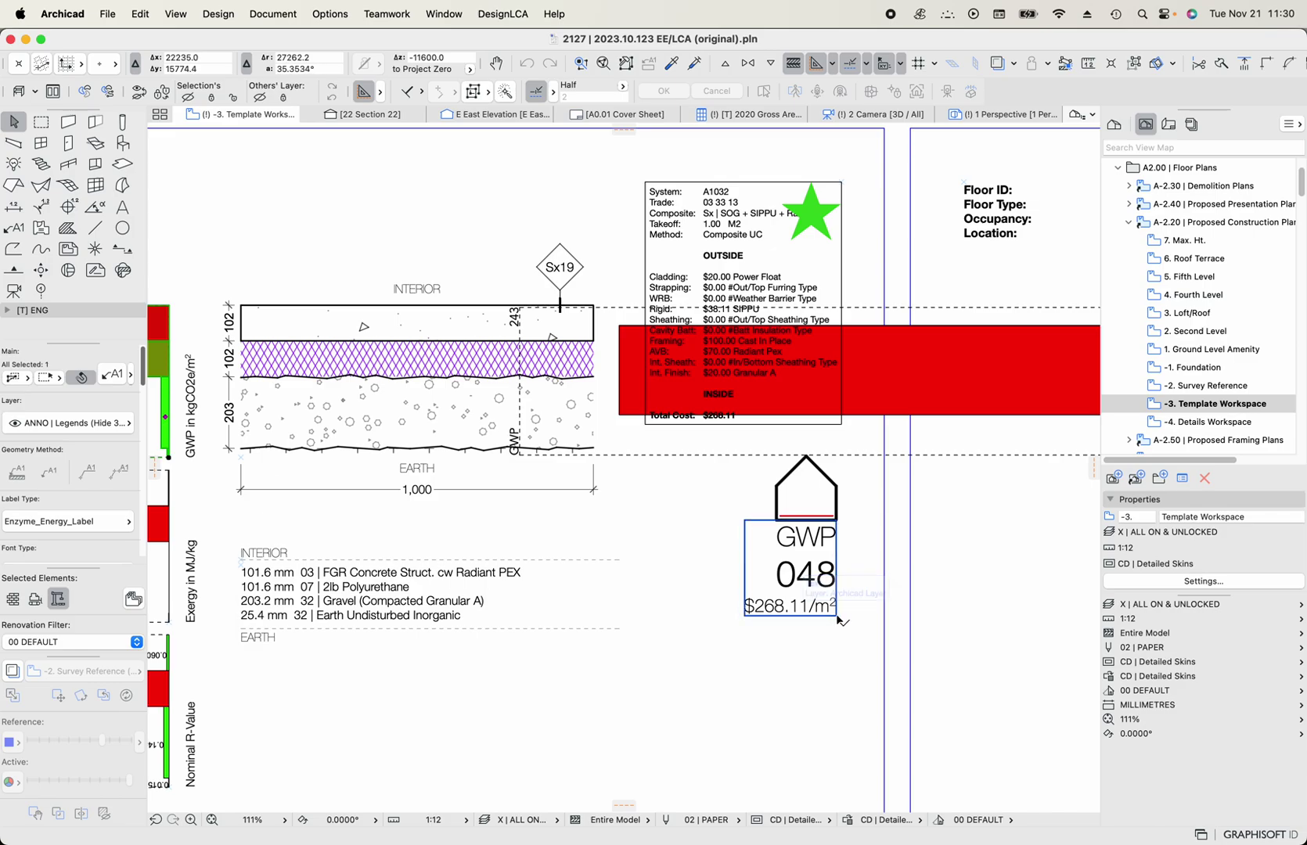
pyautogui.scroll(-4, 899, 603)
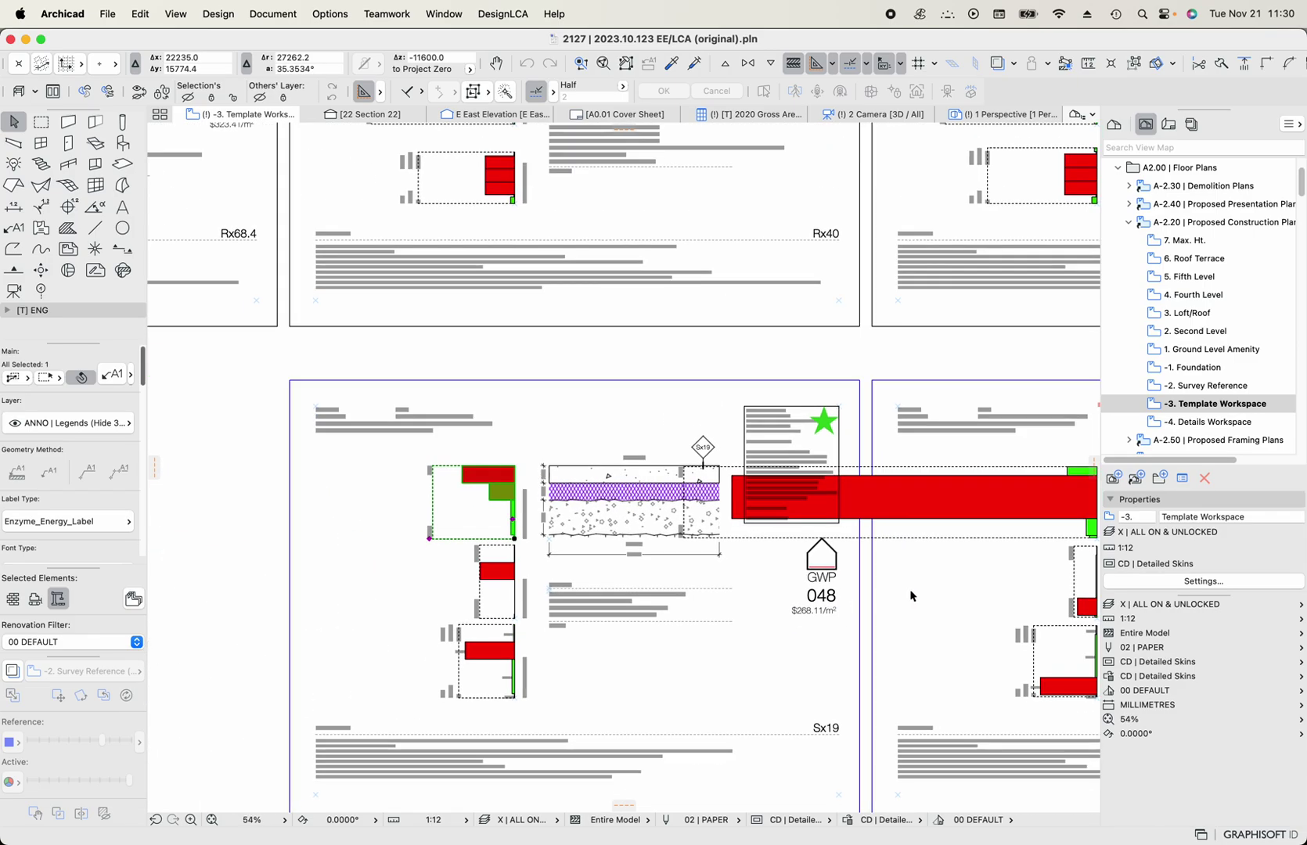
pyautogui.moveTo(925, 597); pyautogui.dragTo(503, 522, button='middle')
pyautogui.scroll(4, 775, 468)
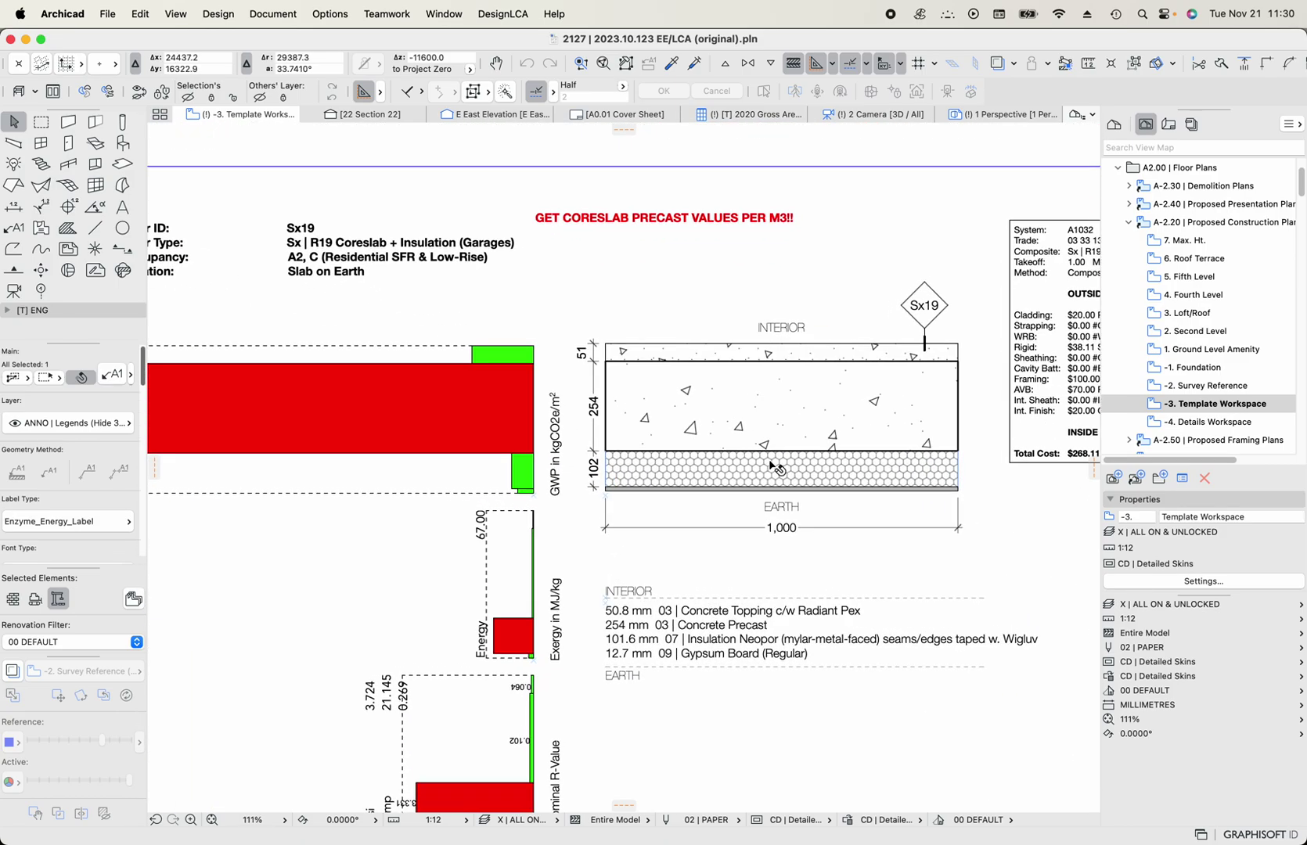
pyautogui.scroll(-1, 775, 467)
pyautogui.moveTo(797, 443); pyautogui.dragTo(876, 407, button='middle')
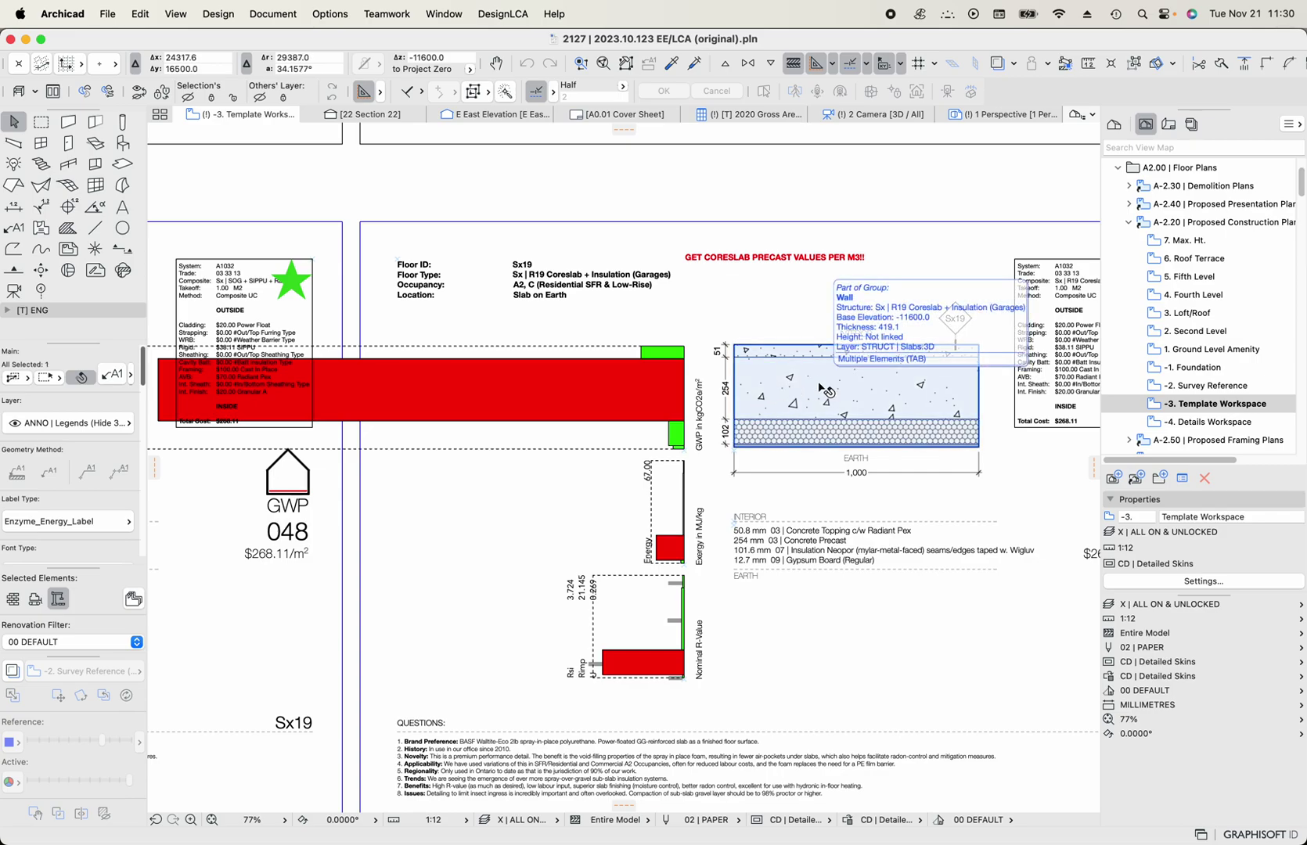
pyautogui.moveTo(584, 388); pyautogui.dragTo(773, 414, button='middle')
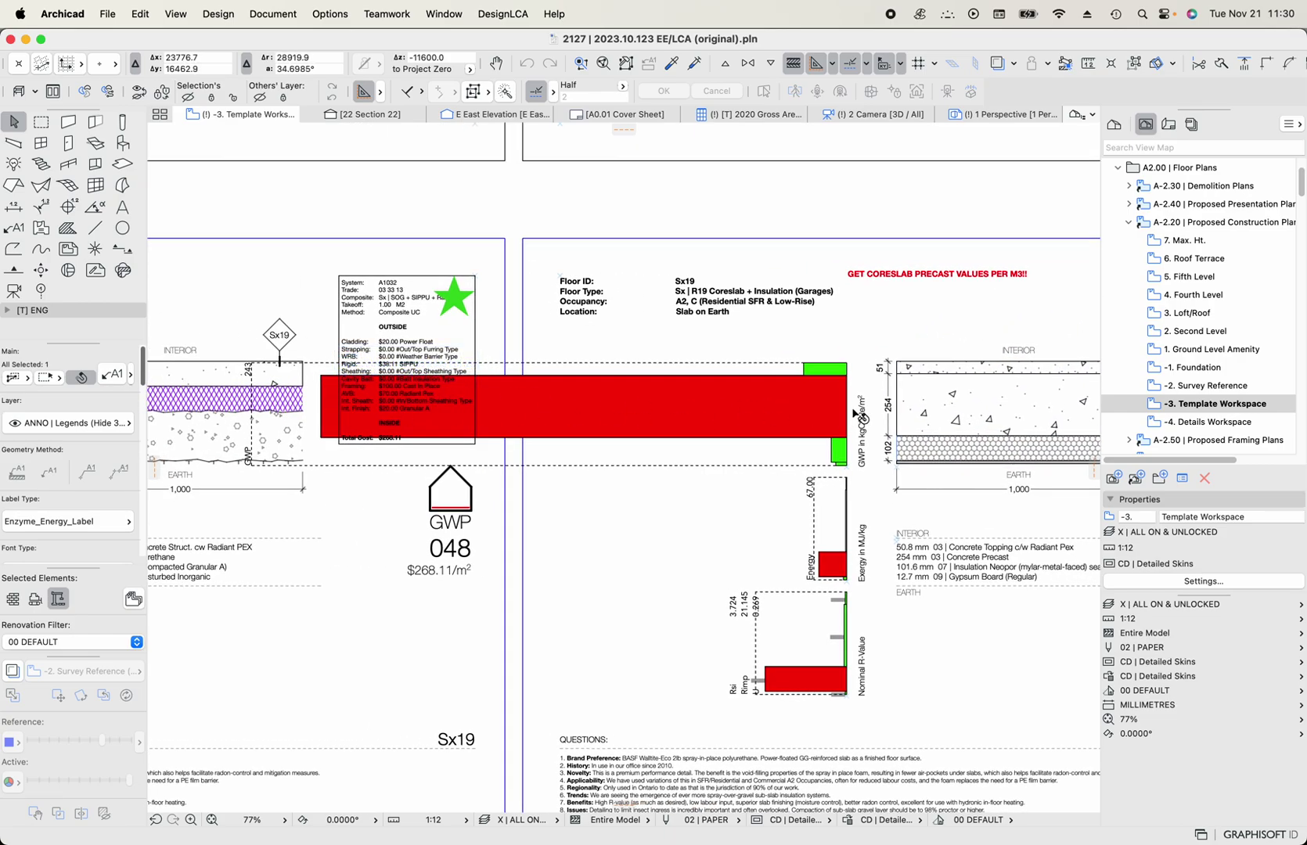
pyautogui.moveTo(944, 416); pyautogui.dragTo(691, 427, button='middle')
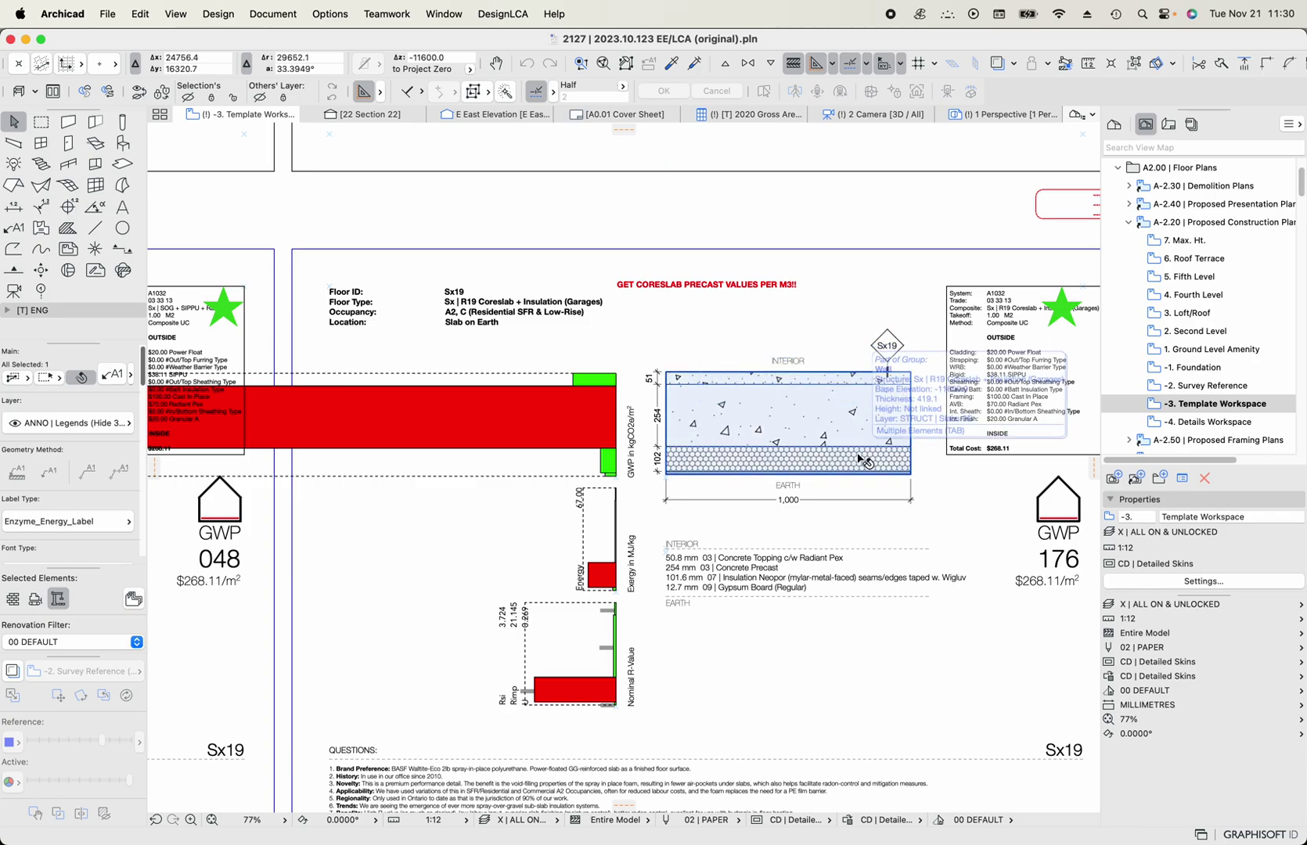
pyautogui.moveTo(860, 458); pyautogui.dragTo(805, 397, button='middle')
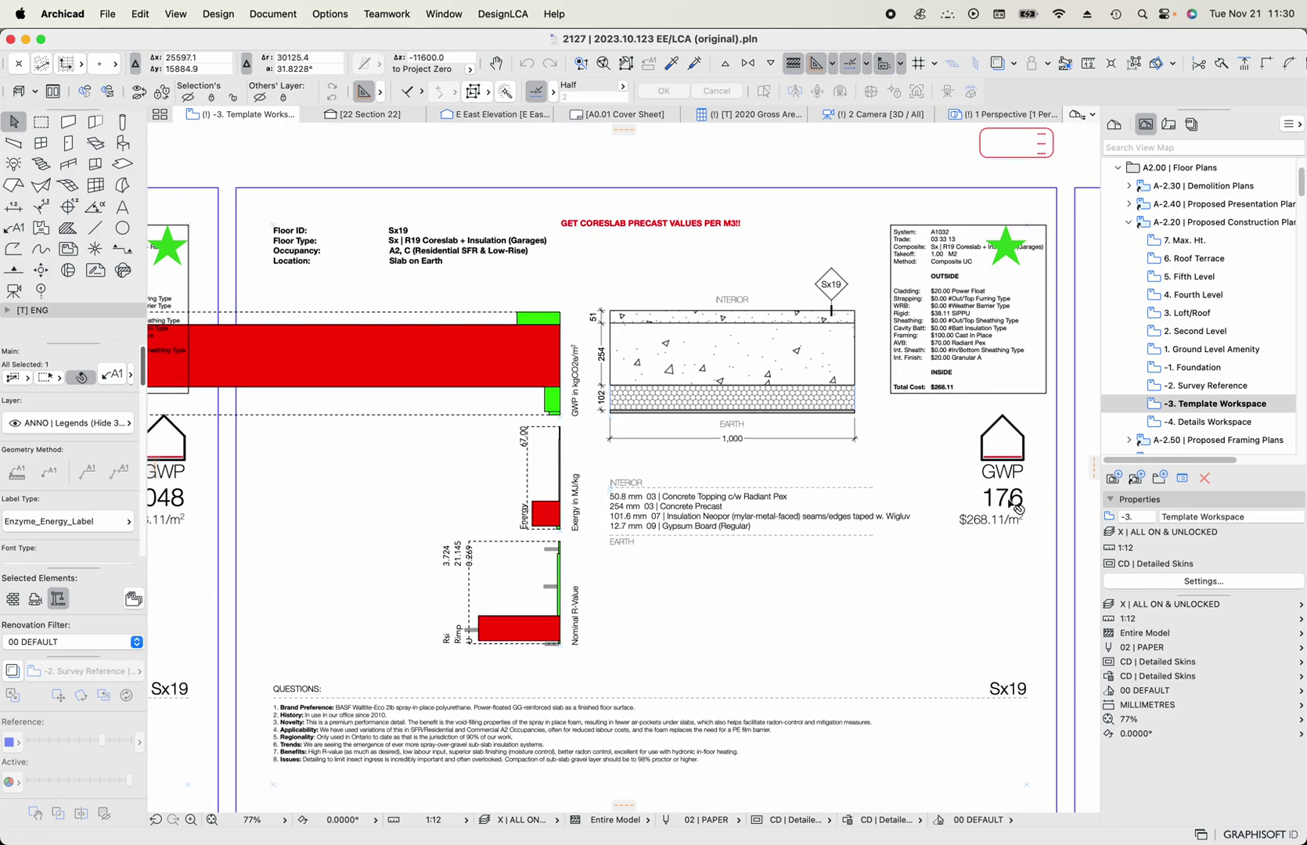
pyautogui.moveTo(1024, 508)
pyautogui.mouseDown(button='middle')
pyautogui.moveTo(933, 485)
pyautogui.moveTo(221, 497)
pyautogui.mouseUp(button='middle')
# Pan to the Sx14 and Fx30 legend sheets and inspect the Fx30 garage slab card with GWP 91.
pyautogui.moveTo(688, 484); pyautogui.dragTo(362, 453, button='middle')
pyautogui.hscroll(3, 352, 453)
pyautogui.hscroll(5, 951, 473)
pyautogui.scroll(5, 794, 313)
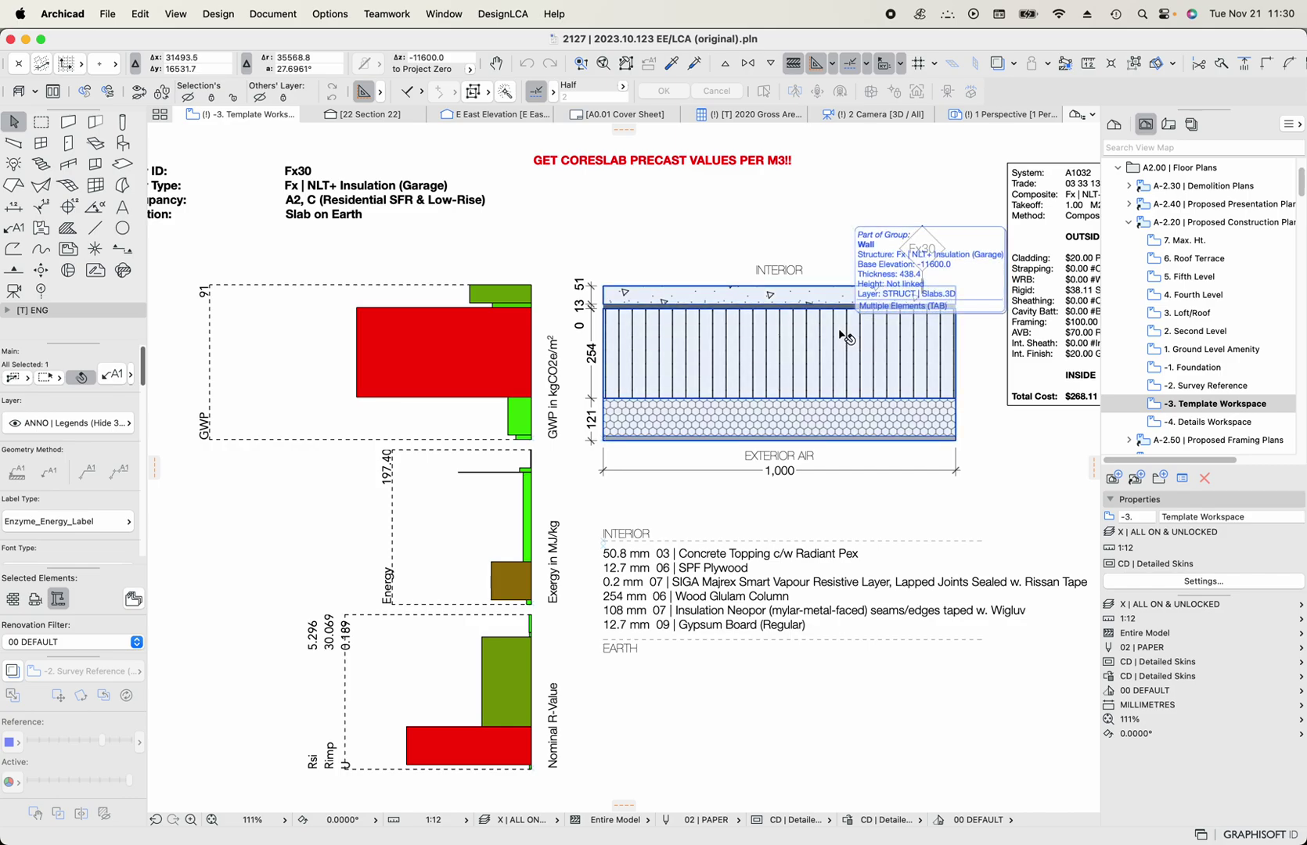
pyautogui.hscroll(3, 846, 338)
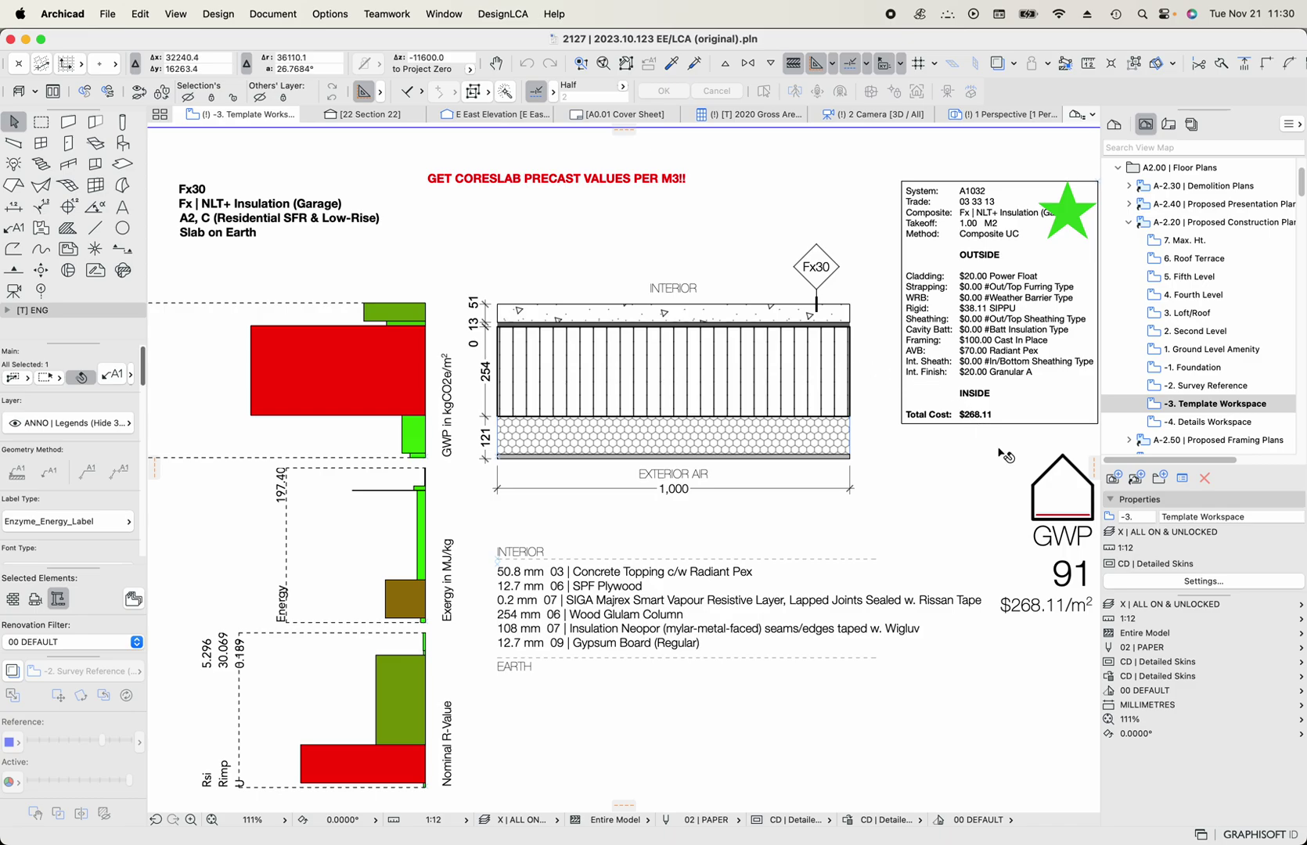
pyautogui.hscroll(4, 1009, 520)
pyautogui.scroll(-2, 1010, 520)
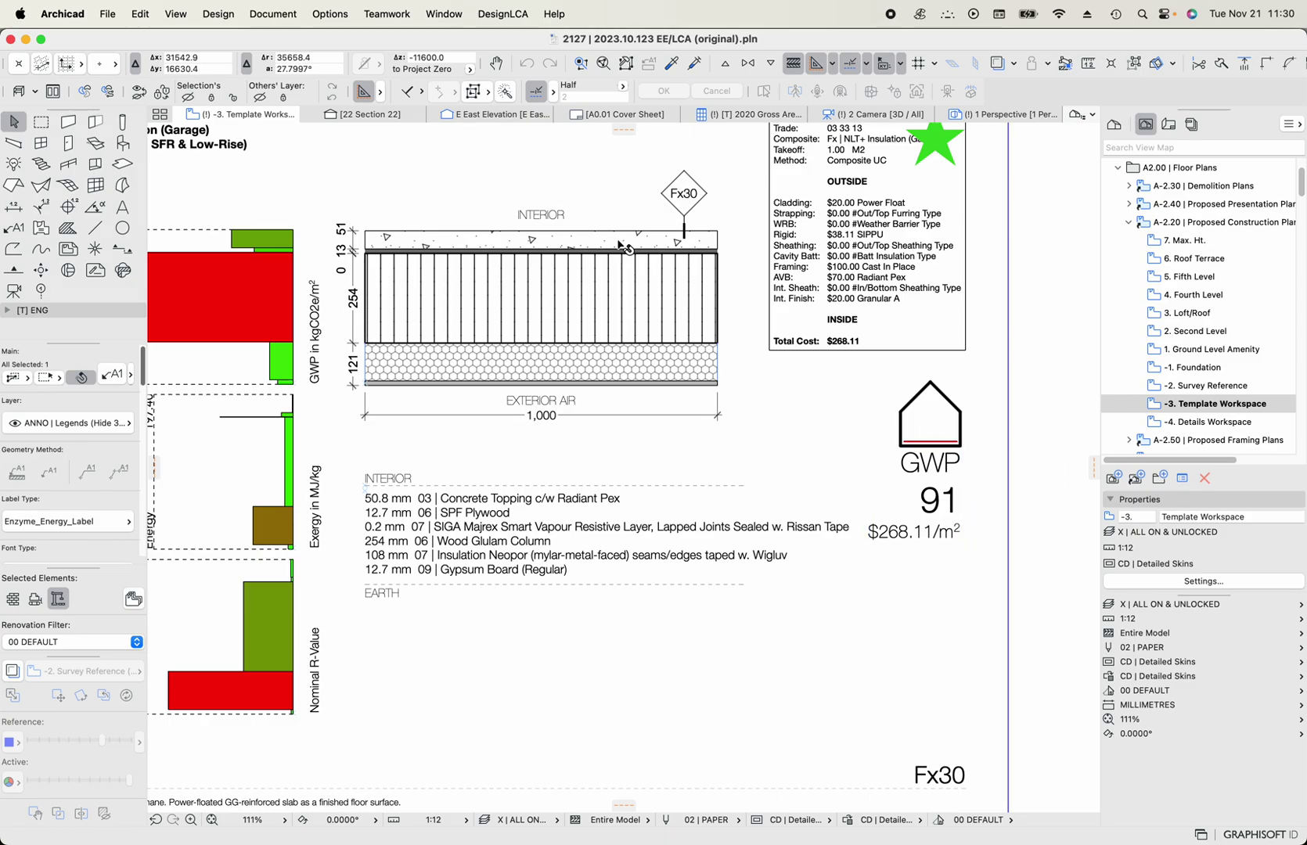
pyautogui.hscroll(-8, 694, 318)
pyautogui.scroll(1, 694, 318)
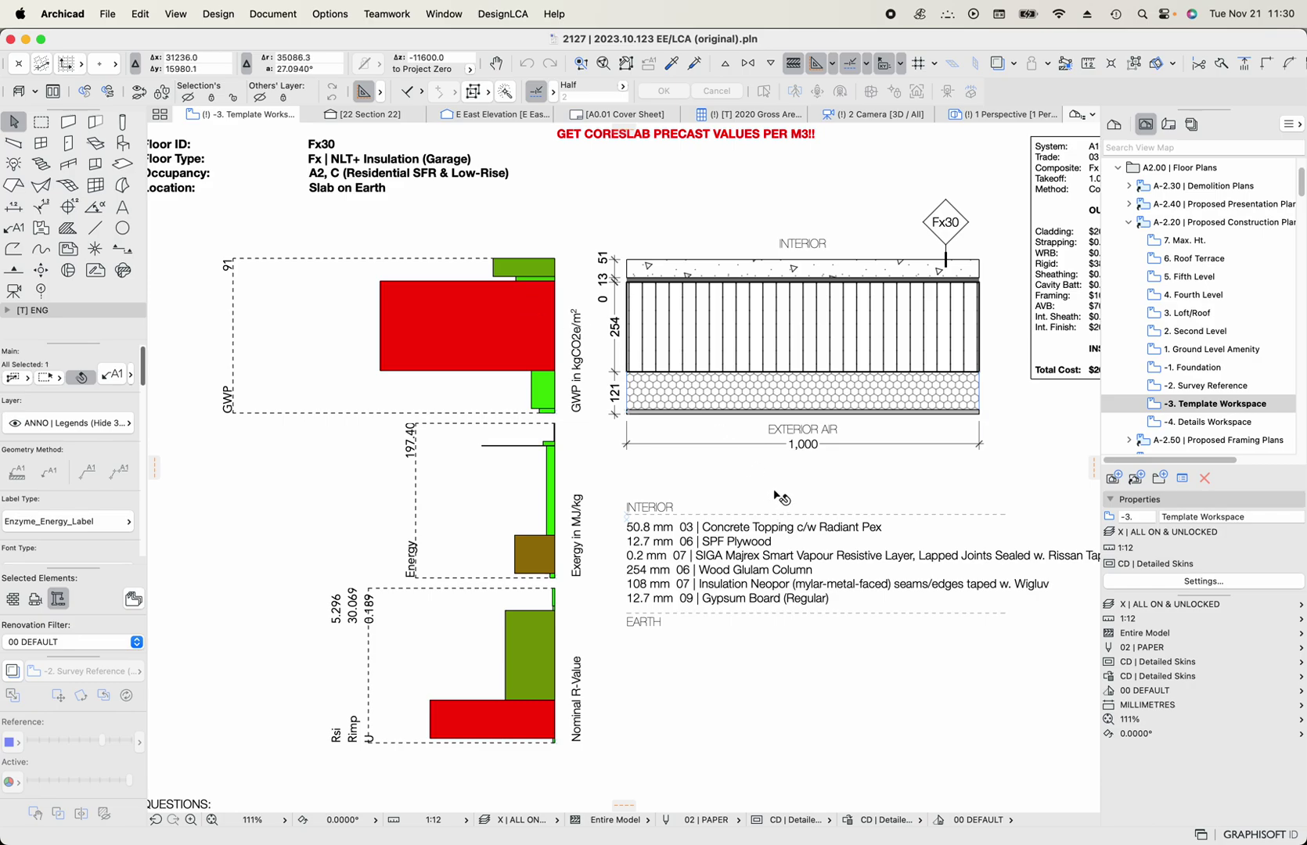
pyautogui.scroll(-3, 720, 363)
pyautogui.scroll(1, 710, 378)
pyautogui.press('l')
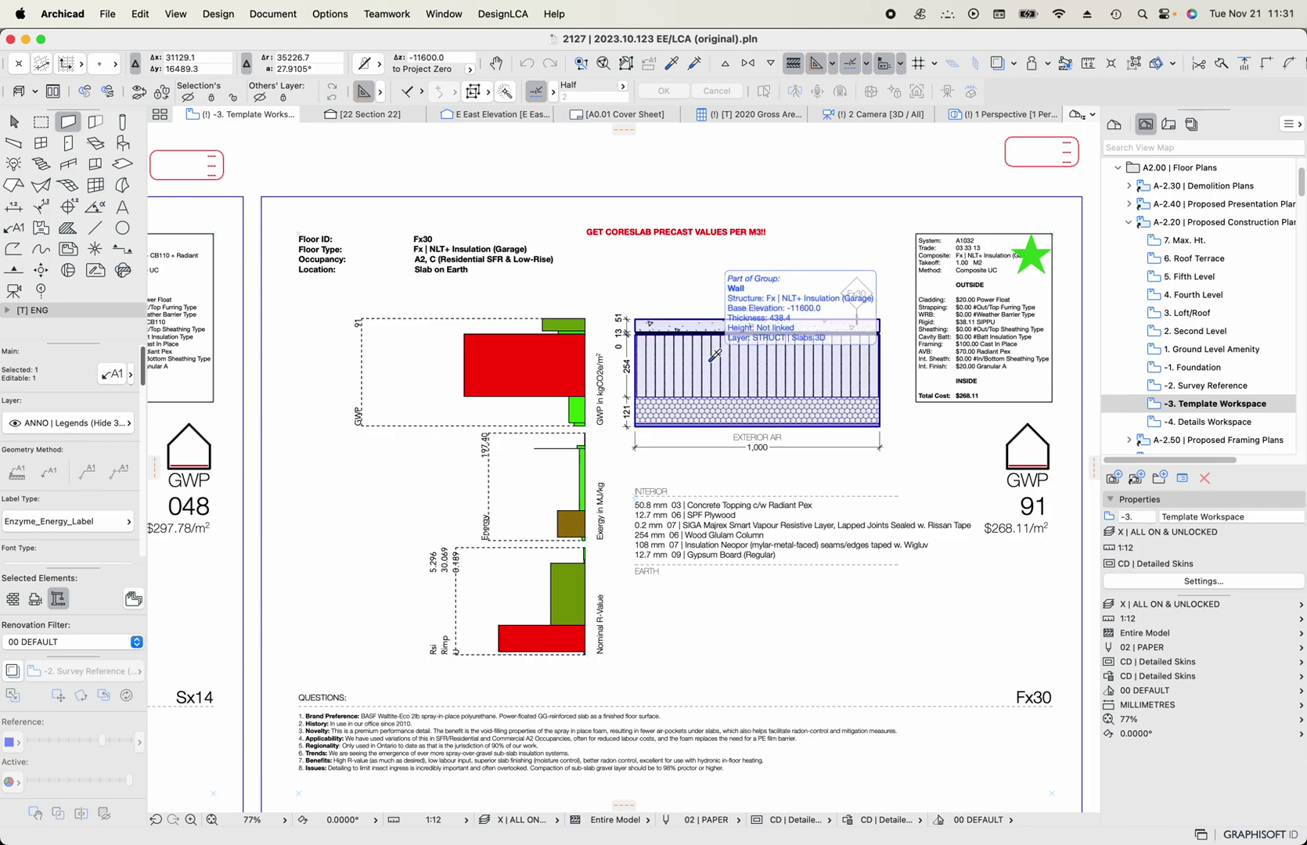
# Open Options > Composites and select the Fx | NLT+ Insulation (Garage) composite.
pyautogui.click(344, 15)
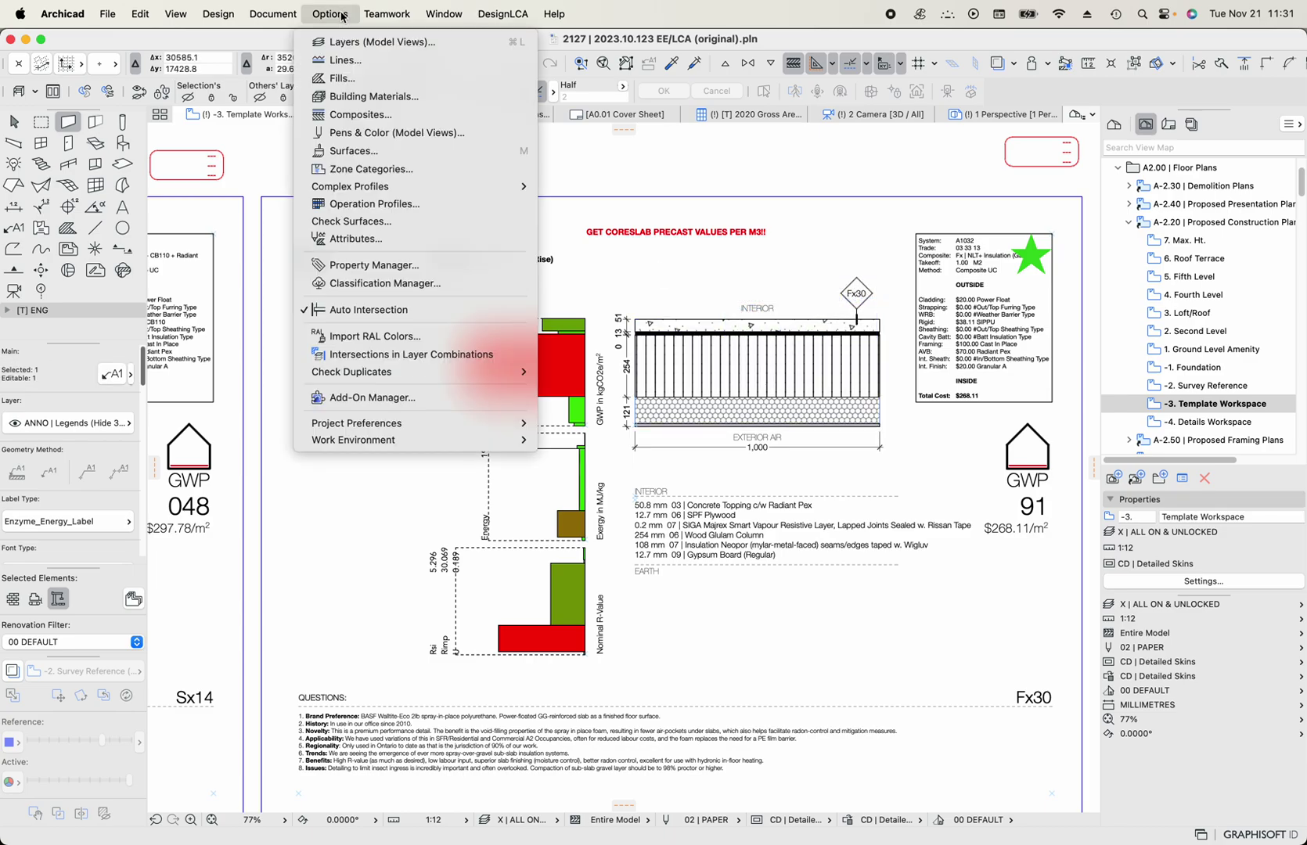
pyautogui.click(372, 116)
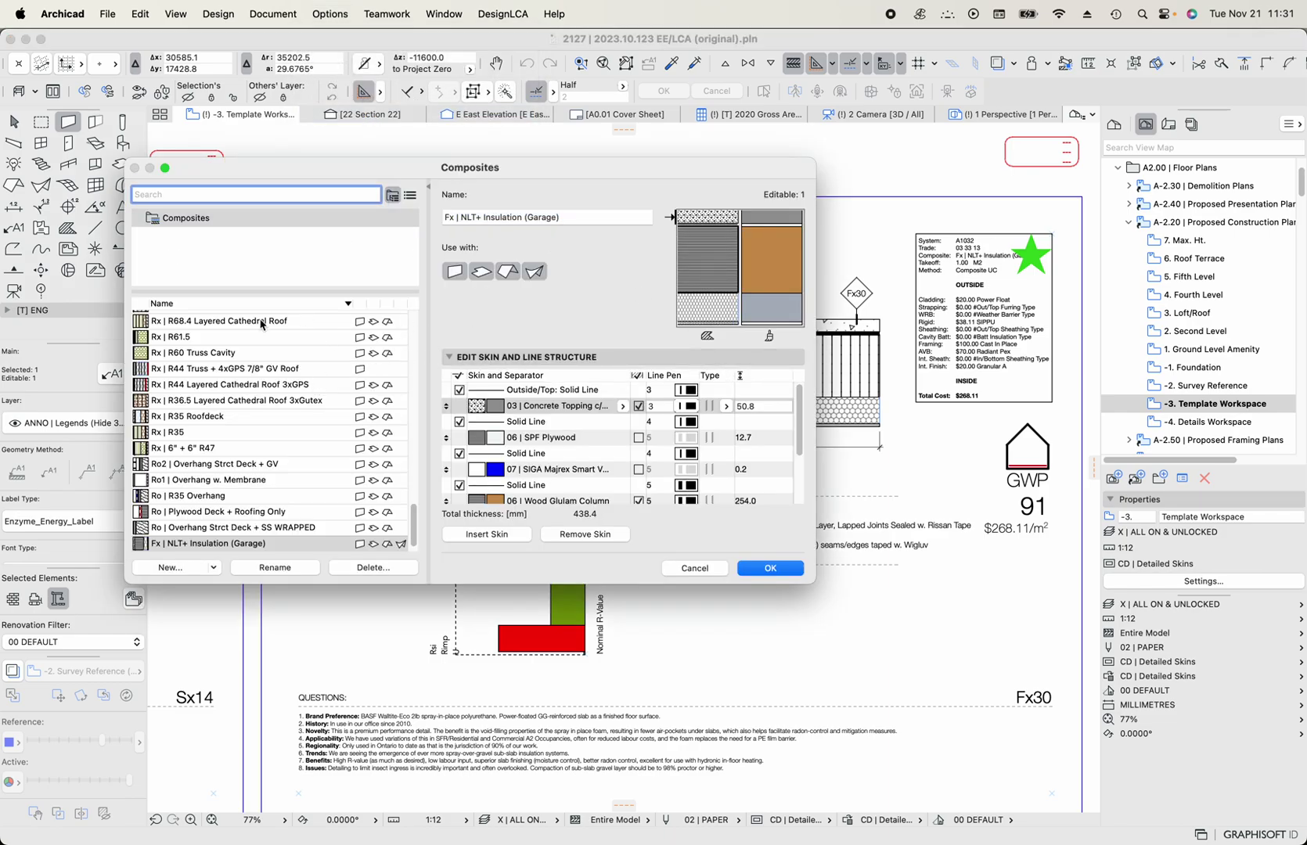
pyautogui.scroll(-1, 253, 446)
pyautogui.click(225, 528)
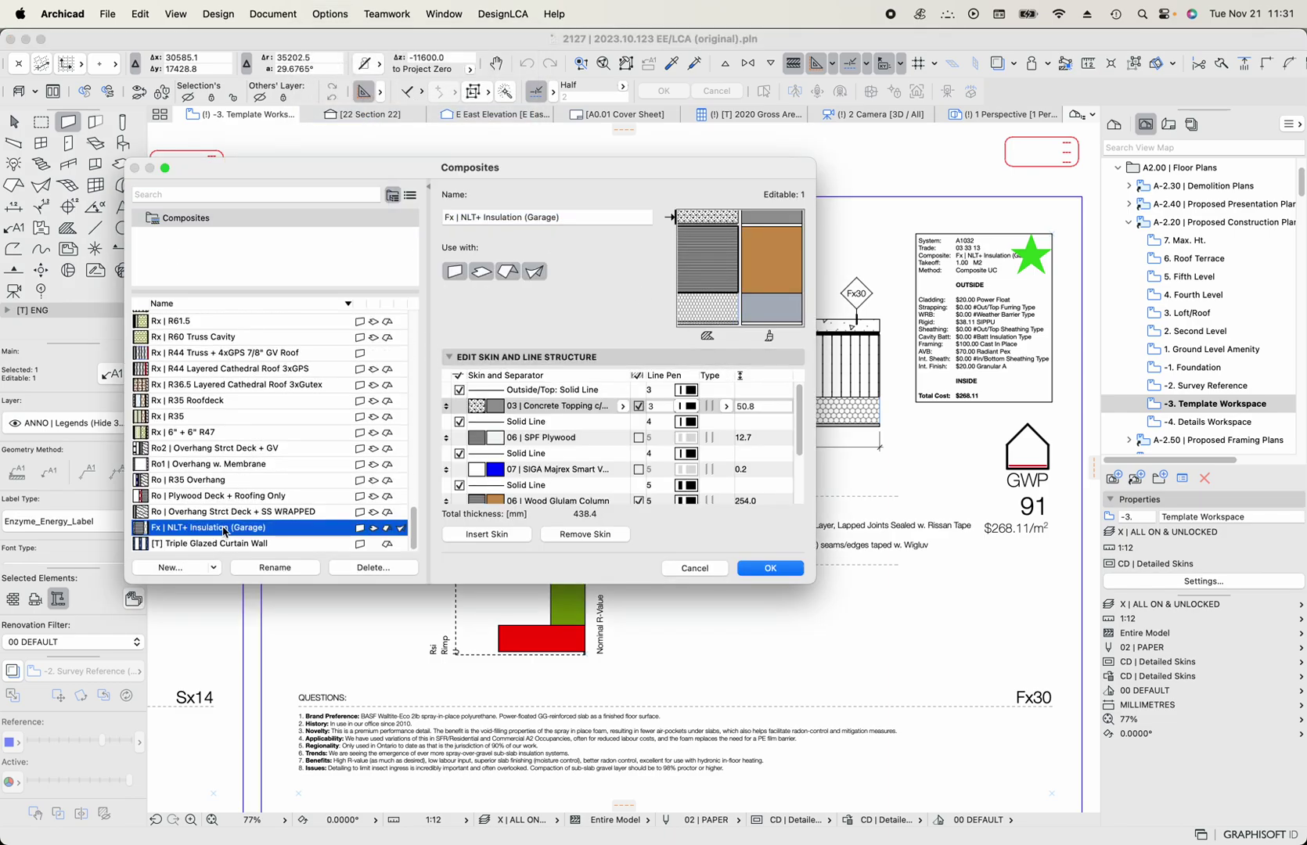
# View building material choices for the Concrete Topping skin, then the Wood Glulam Column skin.
pyautogui.click(624, 408)
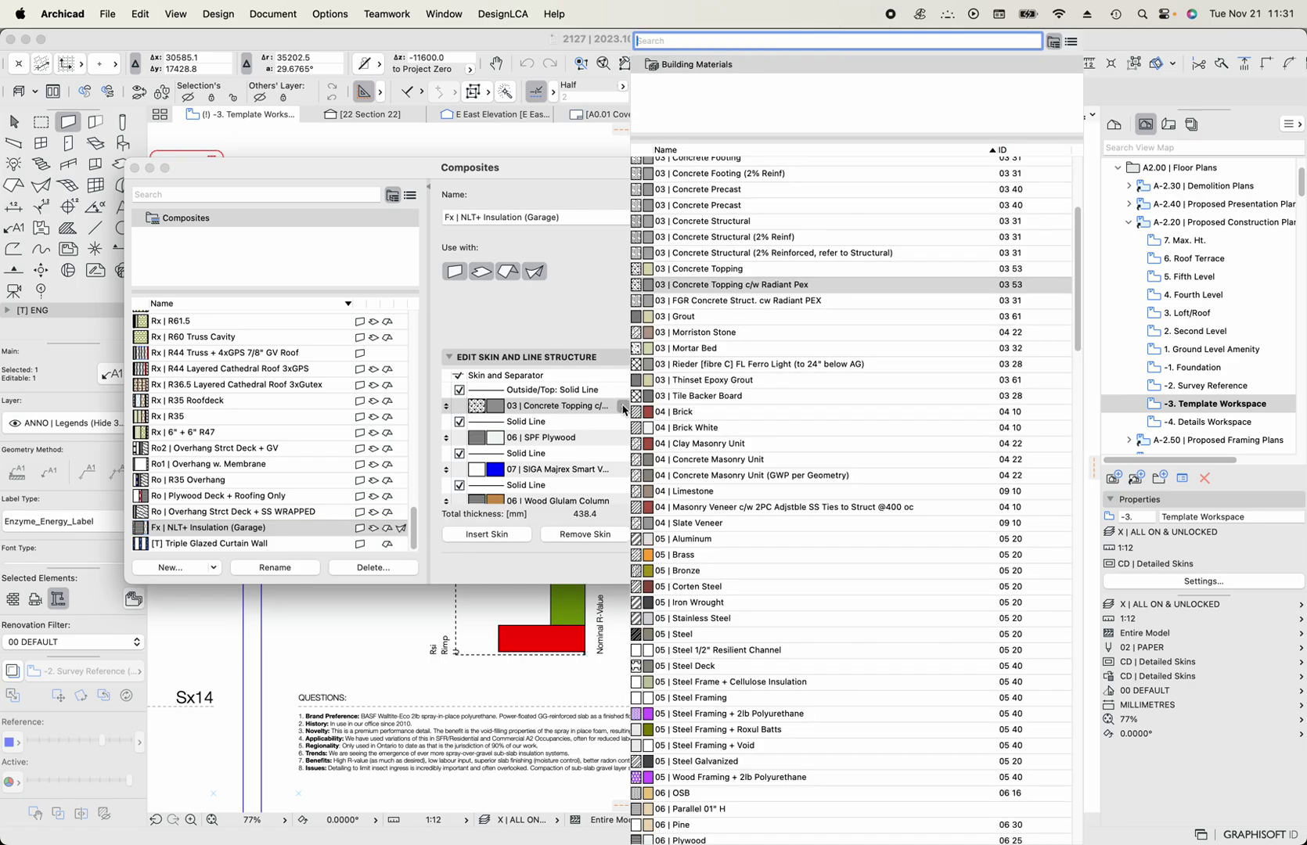
pyautogui.click(625, 408)
pyautogui.scroll(-3, 550, 479)
pyautogui.click(567, 454)
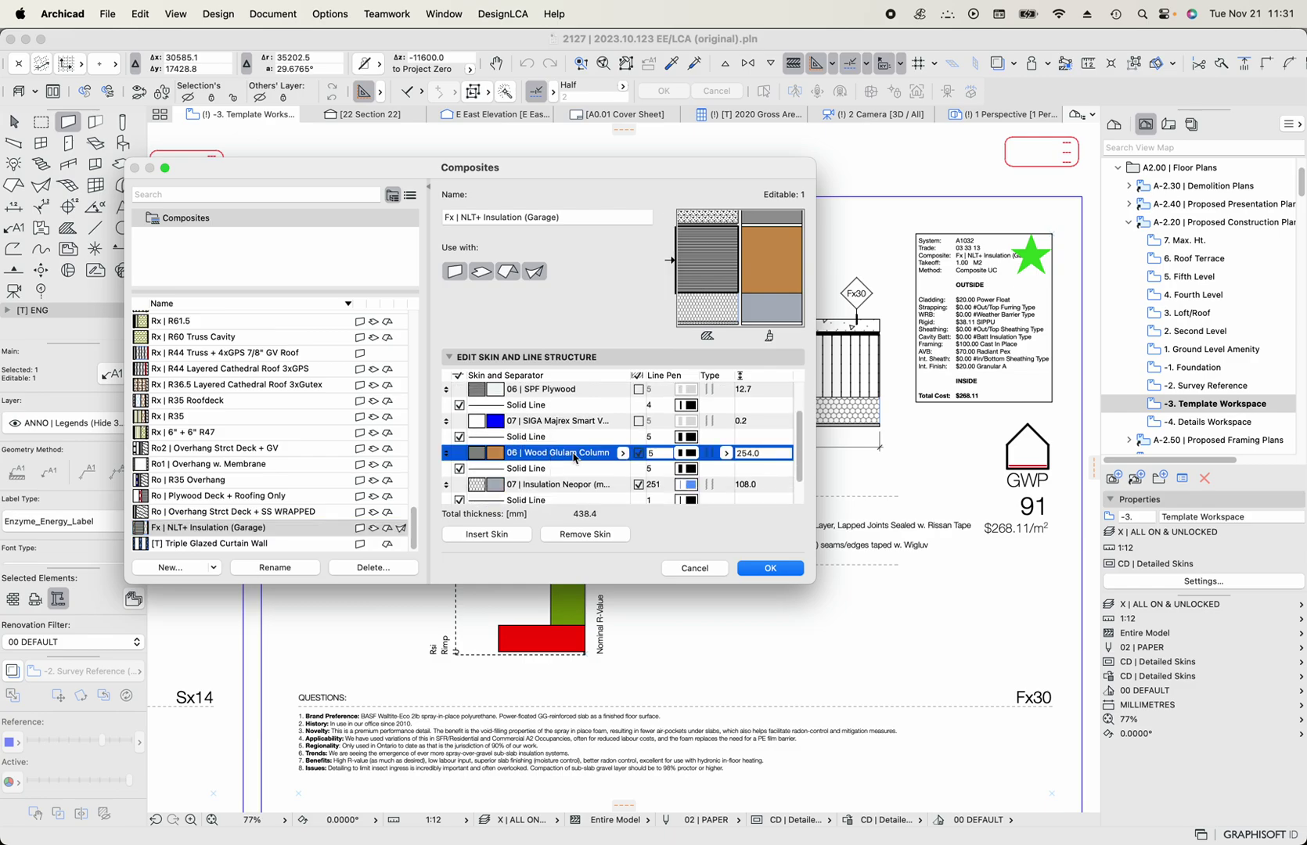
pyautogui.click(624, 453)
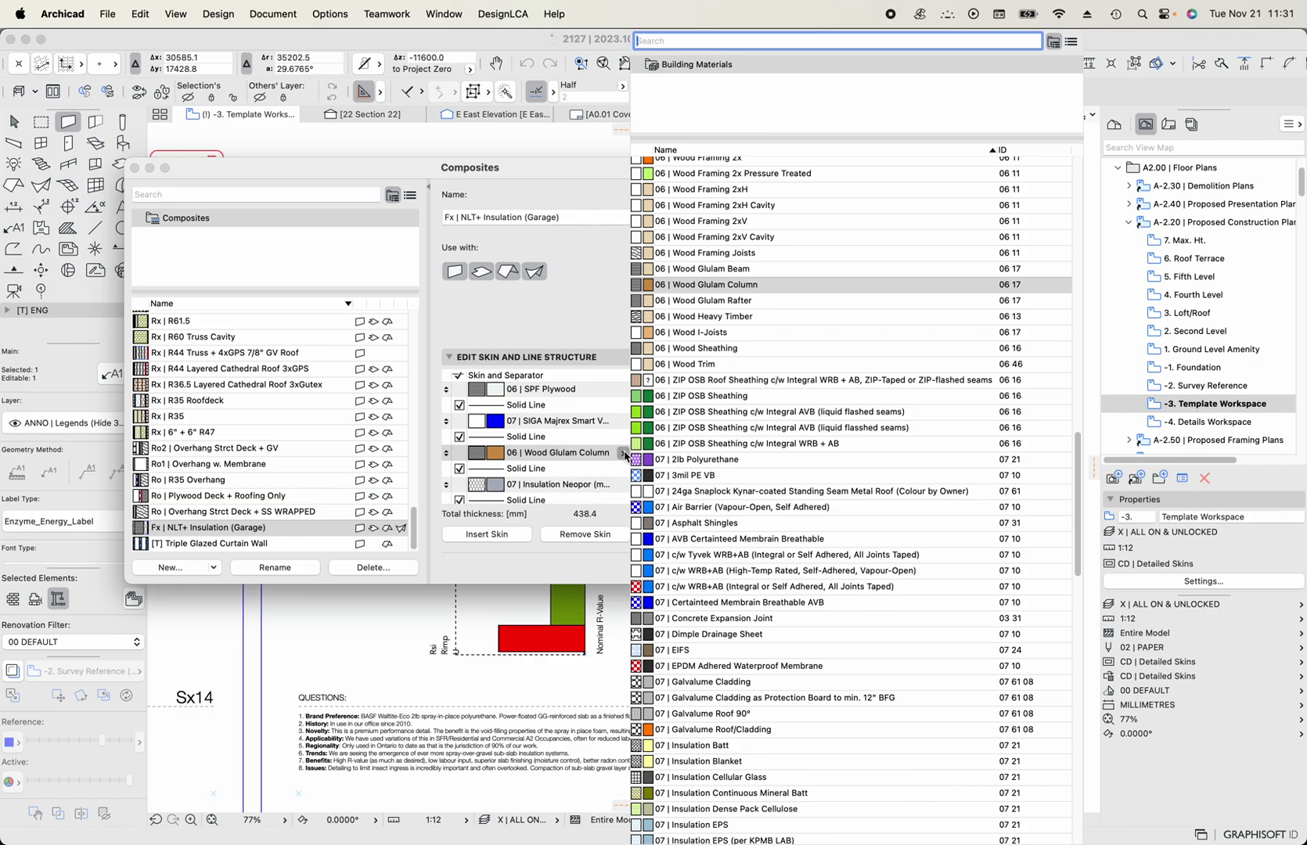
# Close Composites unchanged and browse the Building Materials list to Concrete Expansion Joint.
pyautogui.click(626, 457)
pyautogui.press('Return')
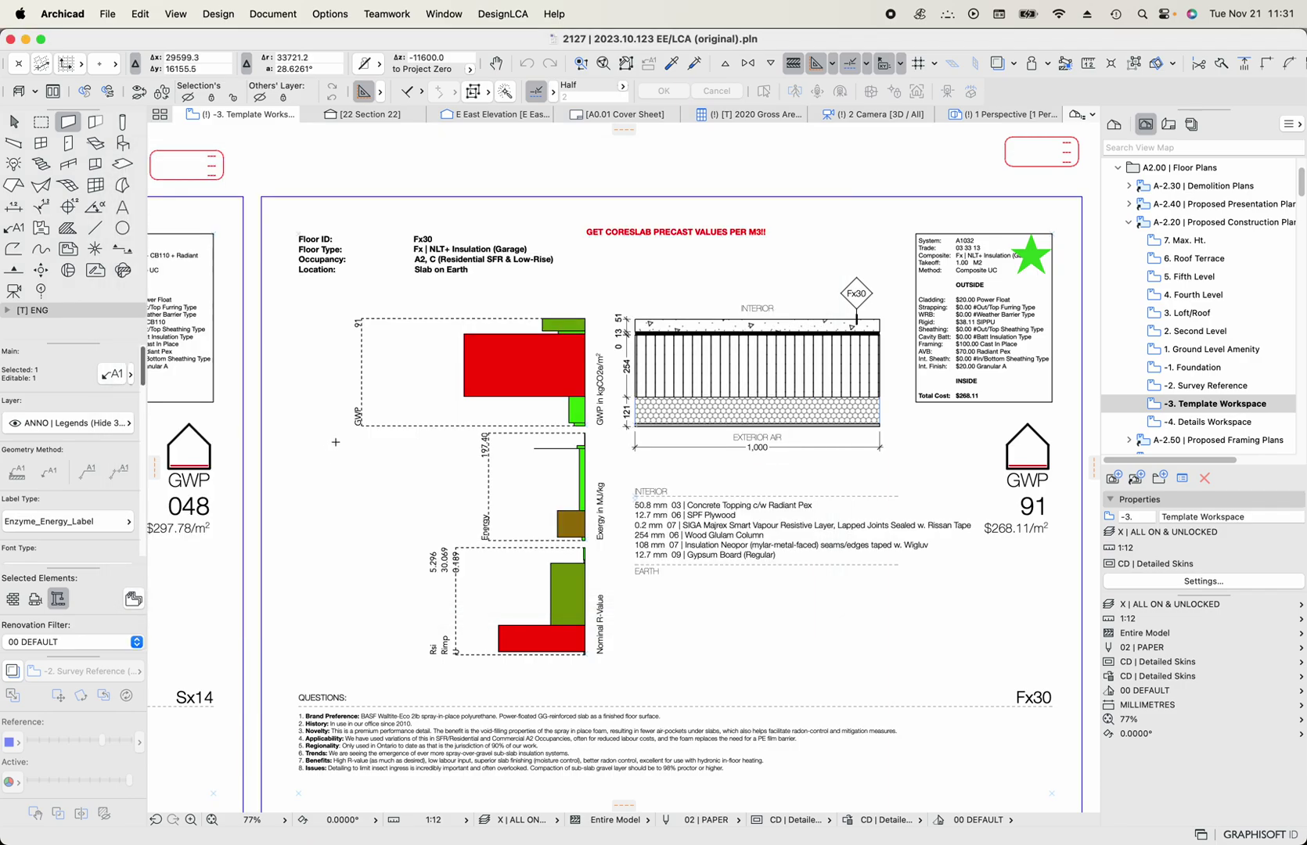
pyautogui.click(273, 14)
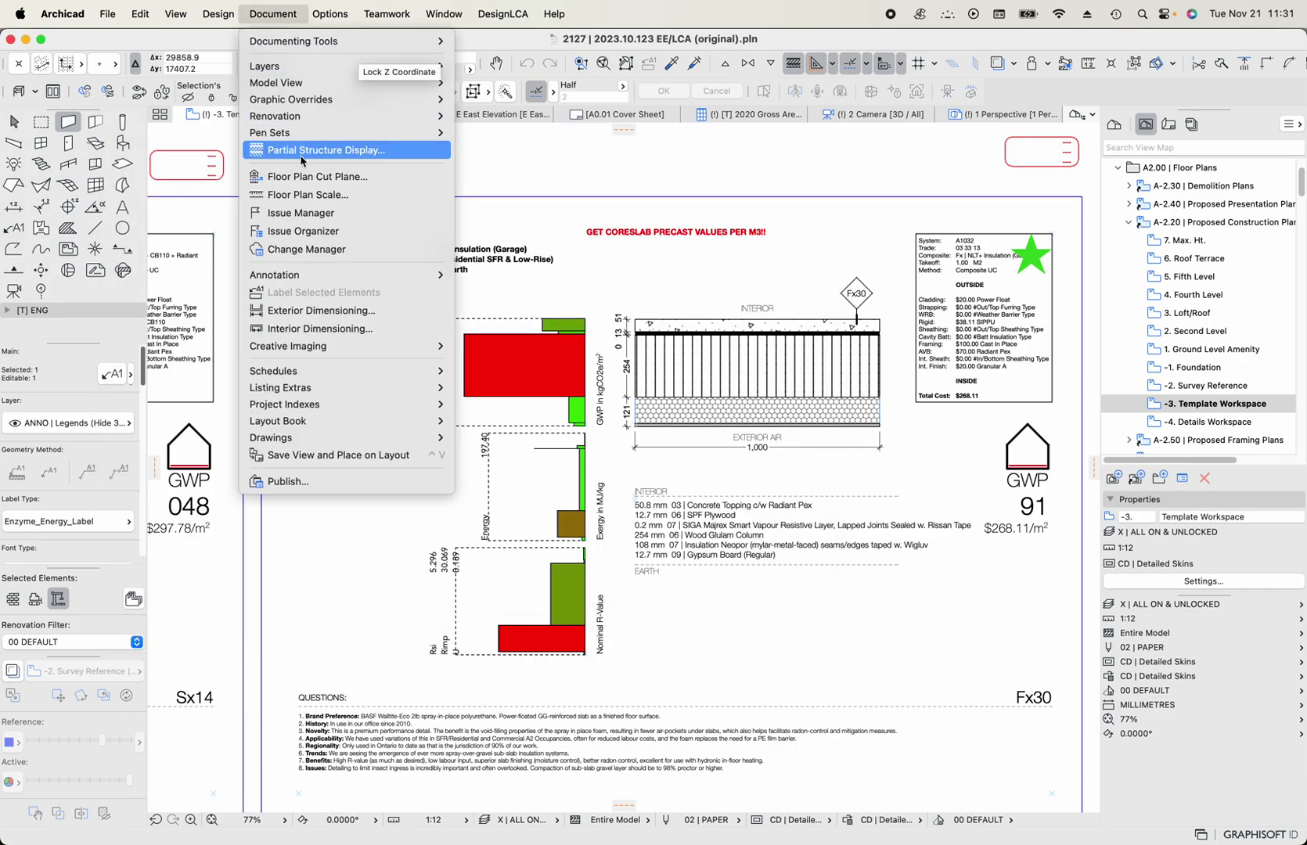
pyautogui.moveTo(329, 14)
pyautogui.moveTo(356, 195)
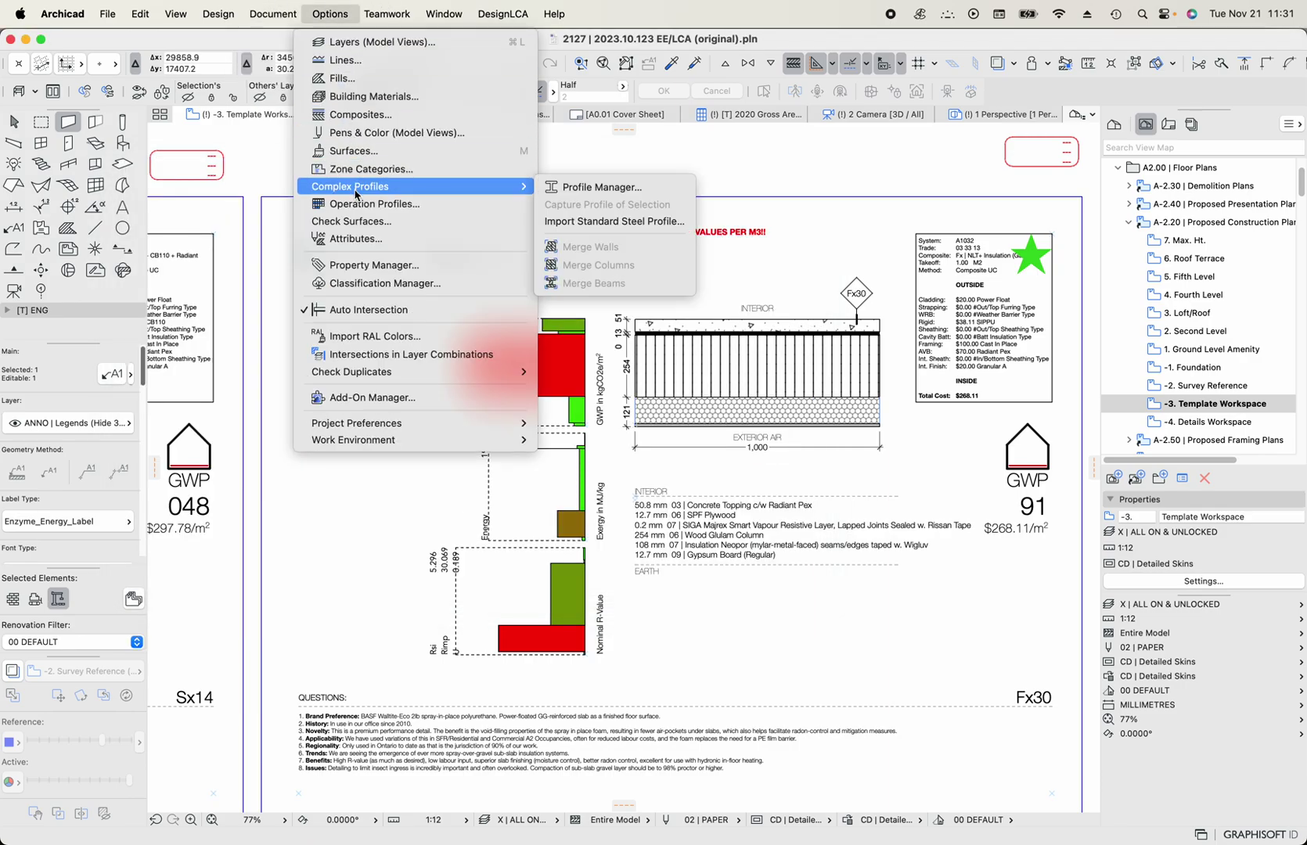
pyautogui.click(358, 96)
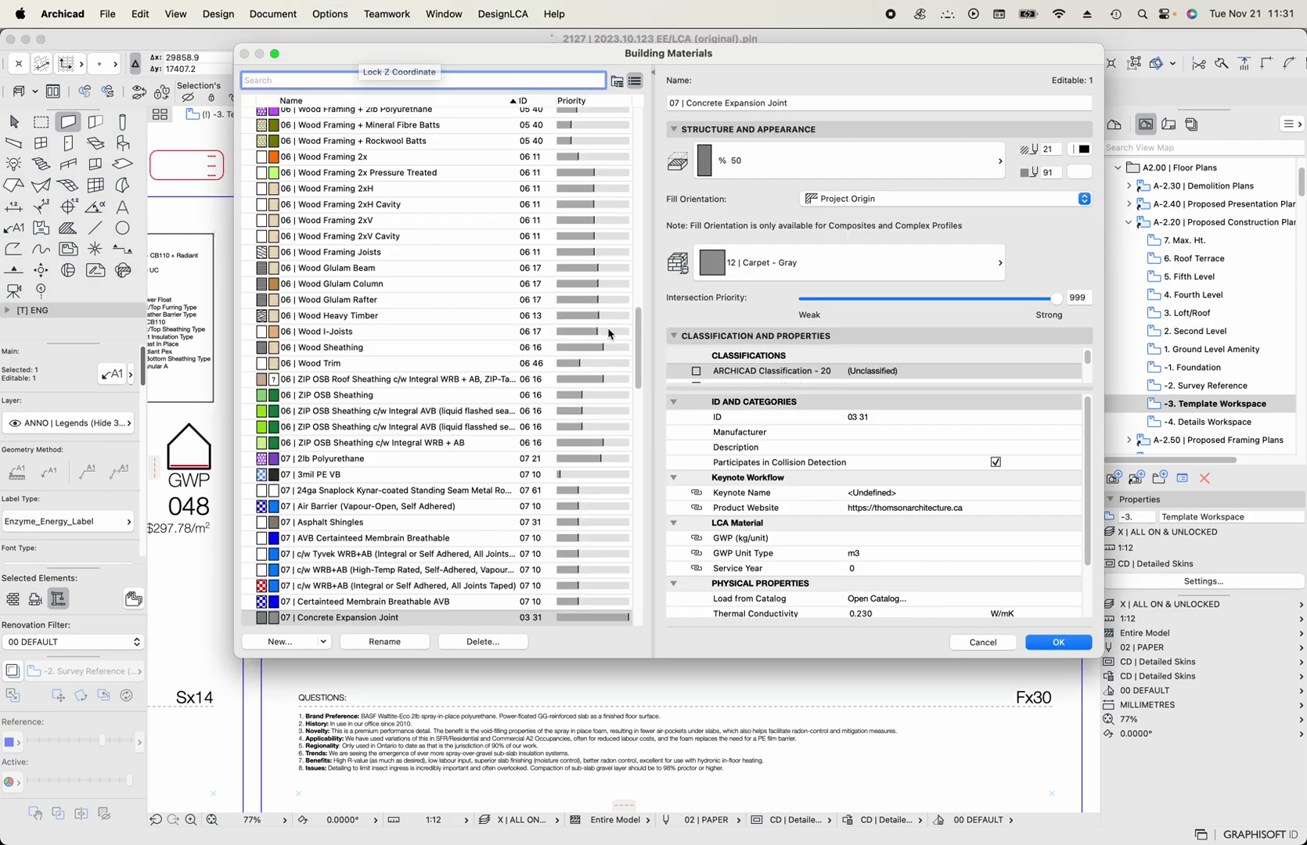
pyautogui.scroll(-5, 367, 347)
pyautogui.click(342, 407)
pyautogui.scroll(-15, 435, 349)
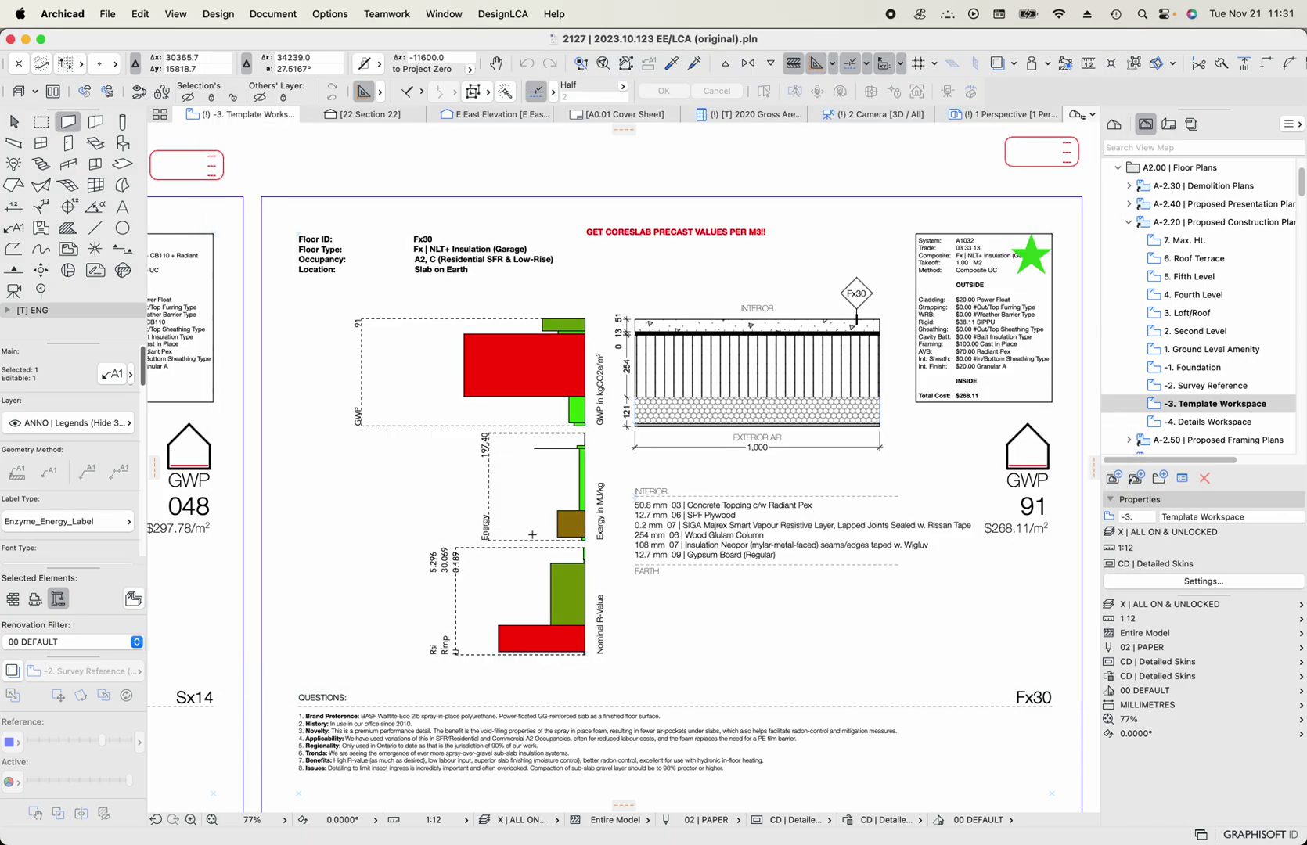
# Select the Fx30 slab and open Building Materials on 06 | Wood Glulam Column.
pyautogui.click(721, 378)
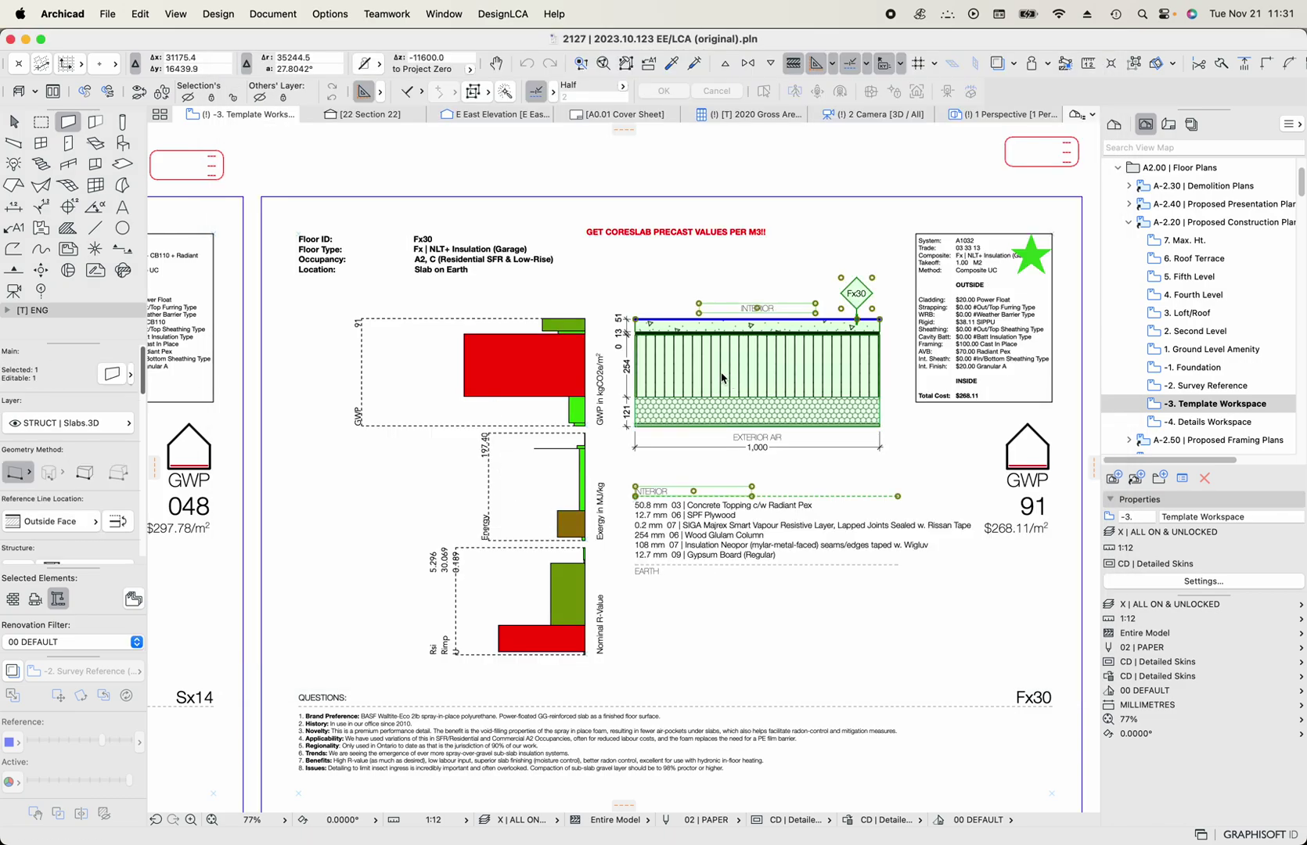
pyautogui.click(334, 15)
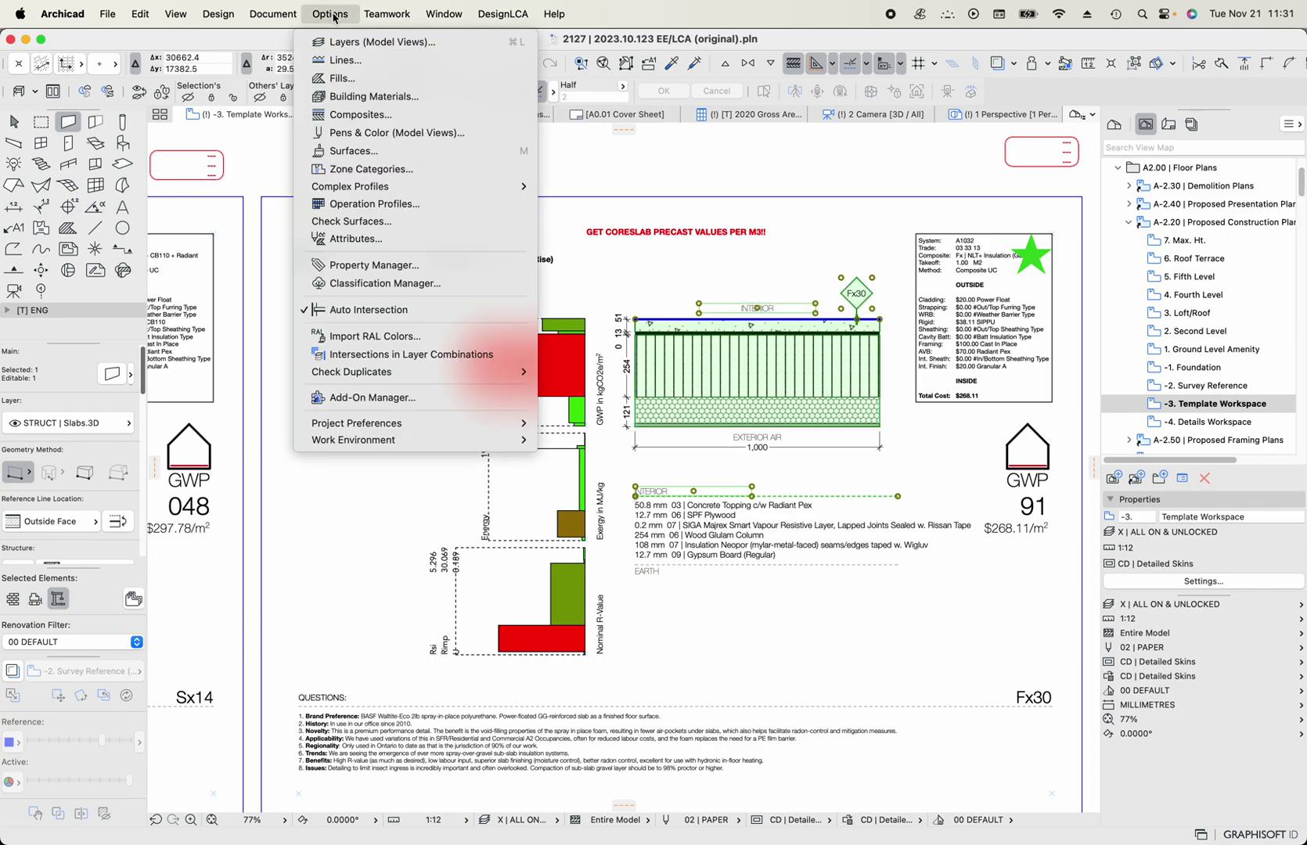
pyautogui.click(365, 96)
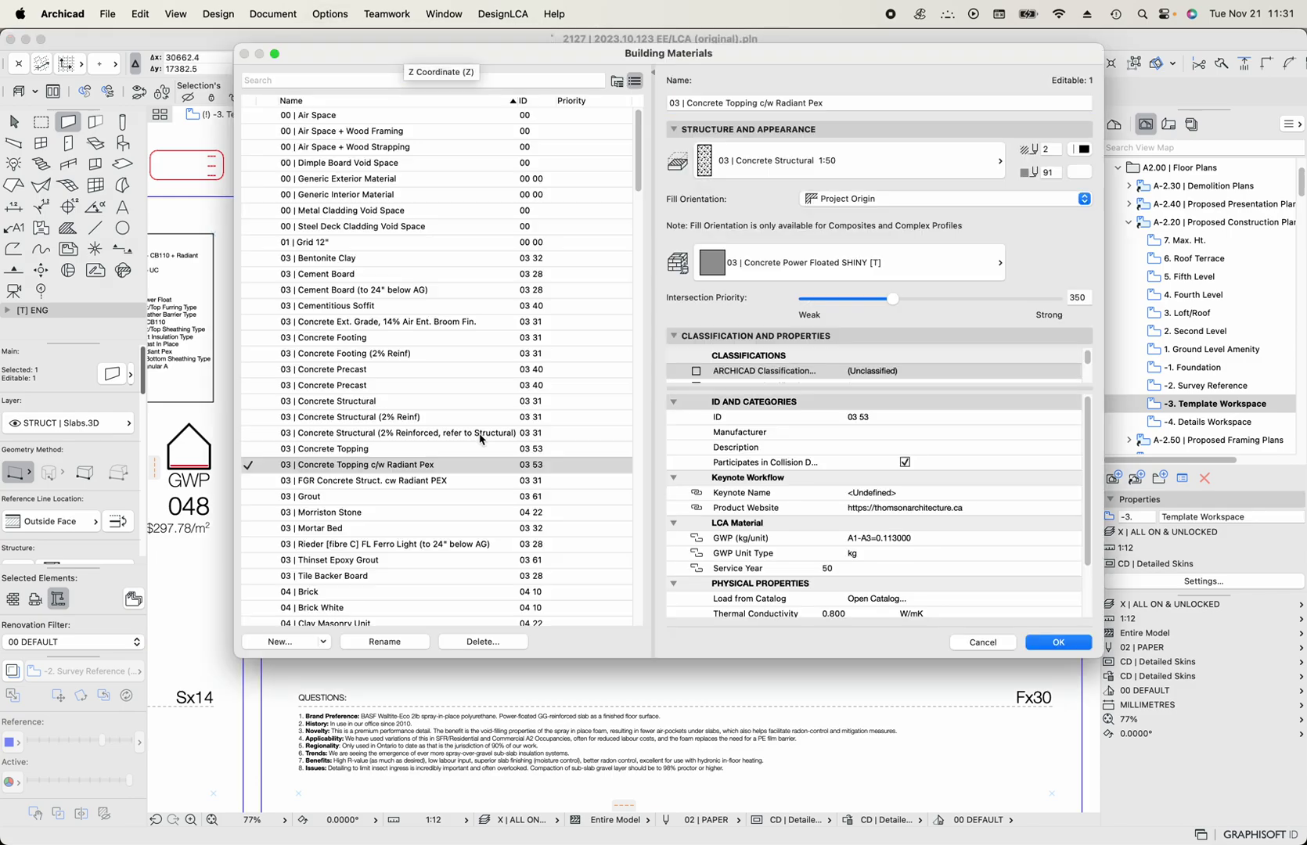
pyautogui.scroll(-15, 422, 462)
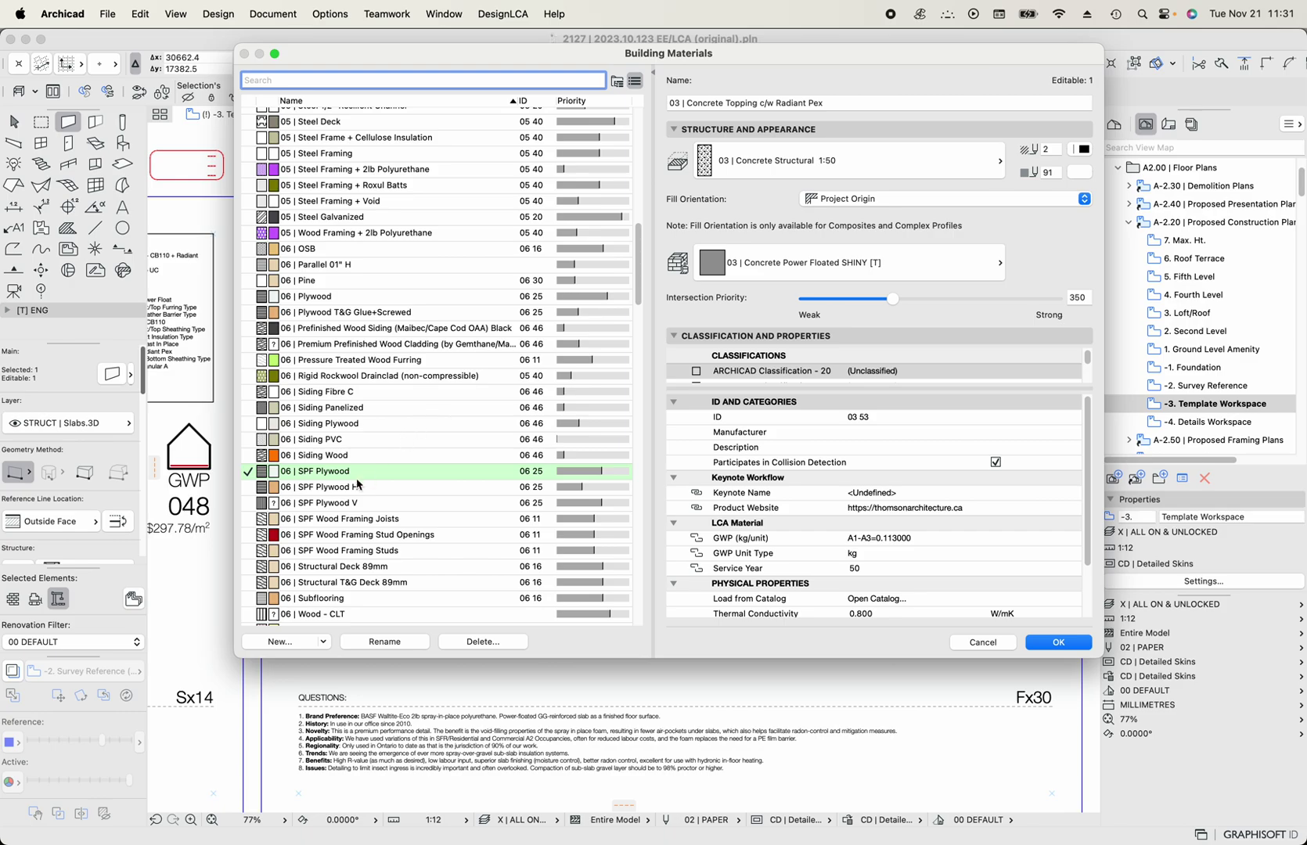
pyautogui.click(356, 473)
pyautogui.scroll(-10, 352, 469)
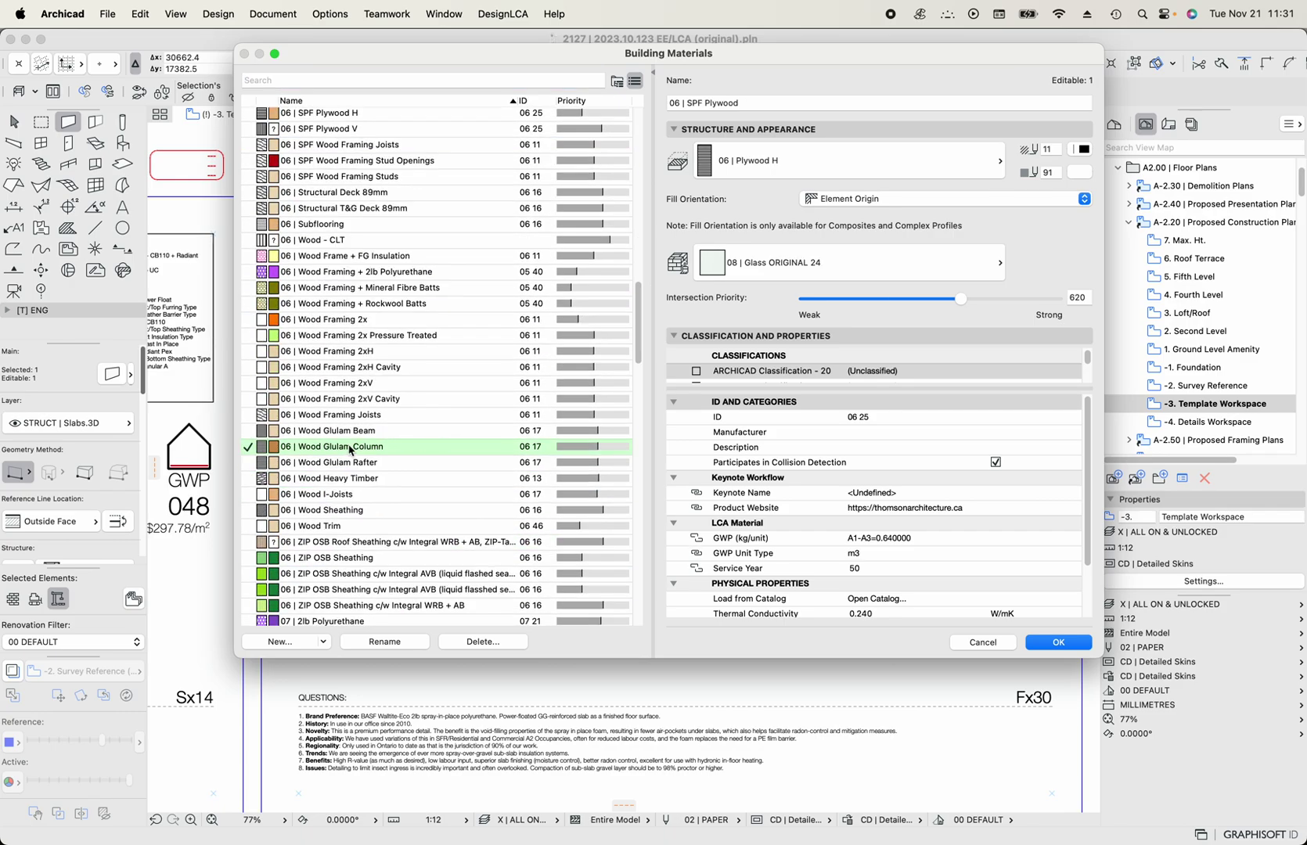
pyautogui.click(349, 452)
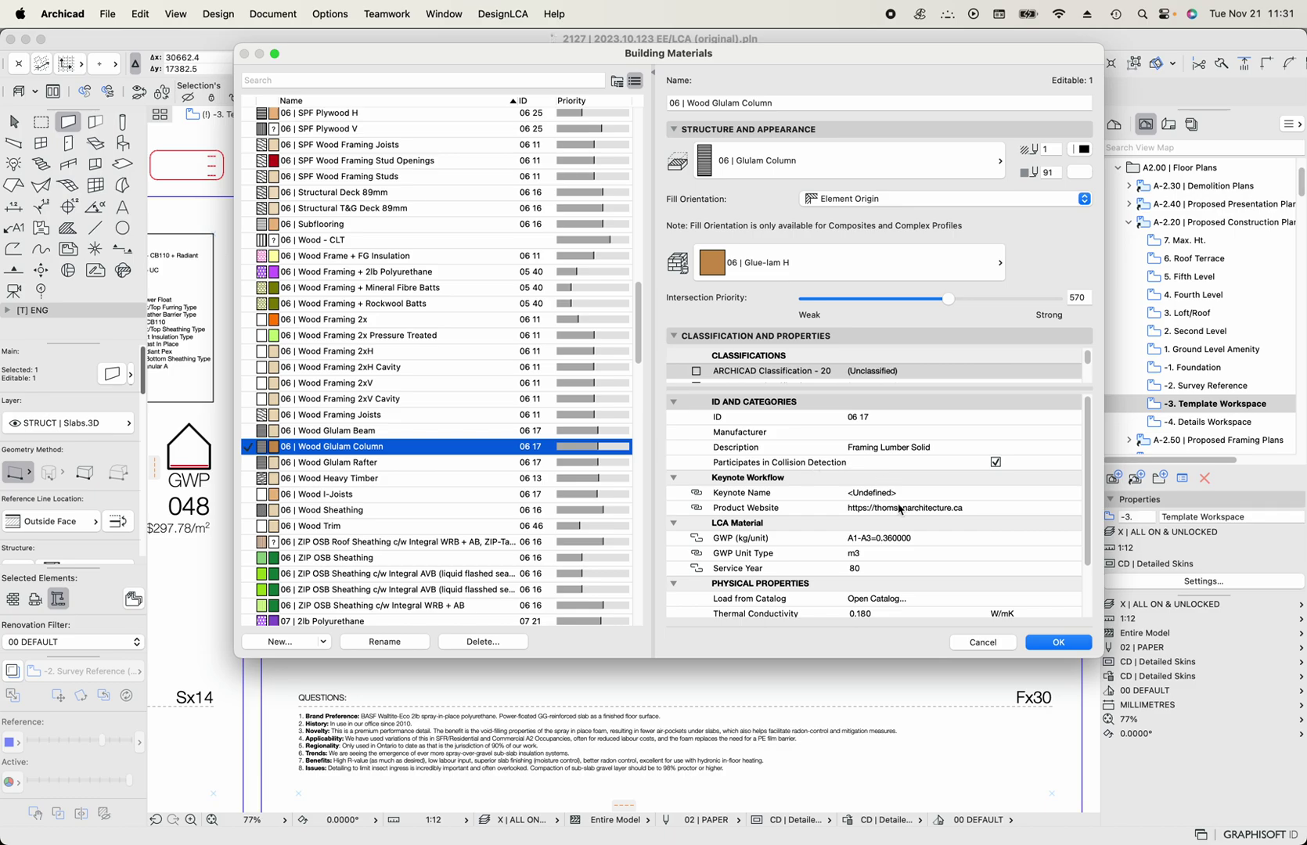
# Check Glulam's GWP 0.360000, Embodied Carbon 0.390 and Density 500.000, close with OK, and deselect.
pyautogui.click(891, 539)
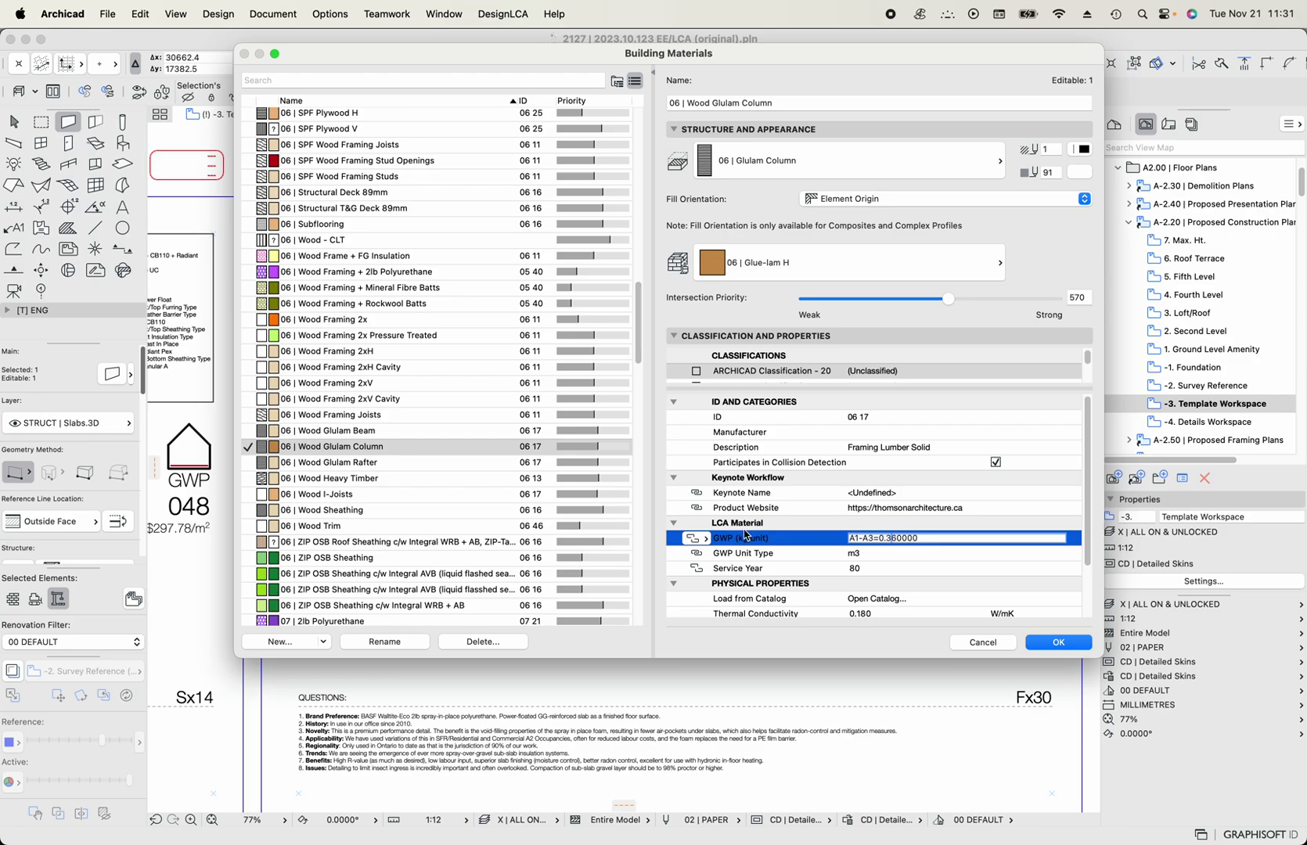
pyautogui.press('super+a')
pyautogui.scroll(-3, 773, 530)
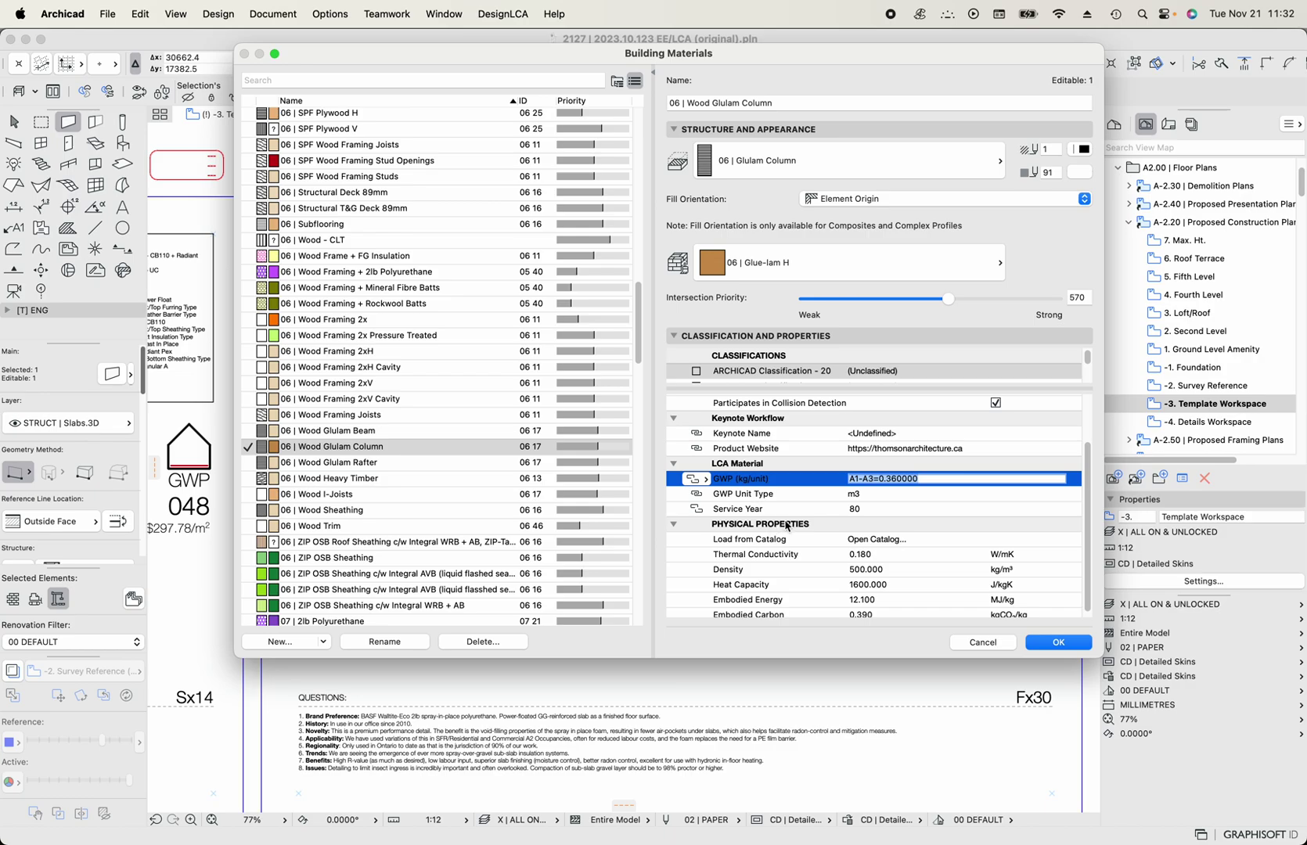
pyautogui.scroll(-1, 992, 560)
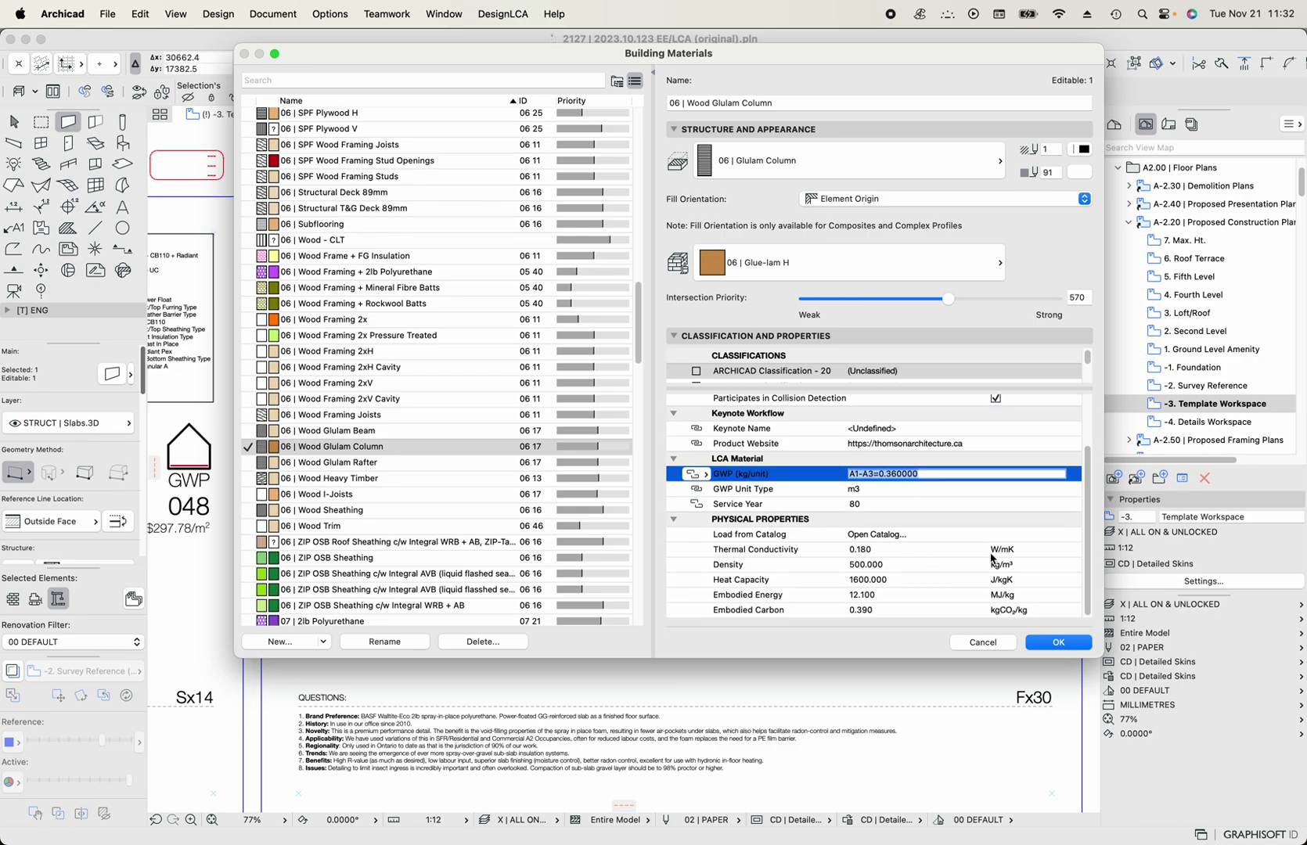
pyautogui.click(870, 609)
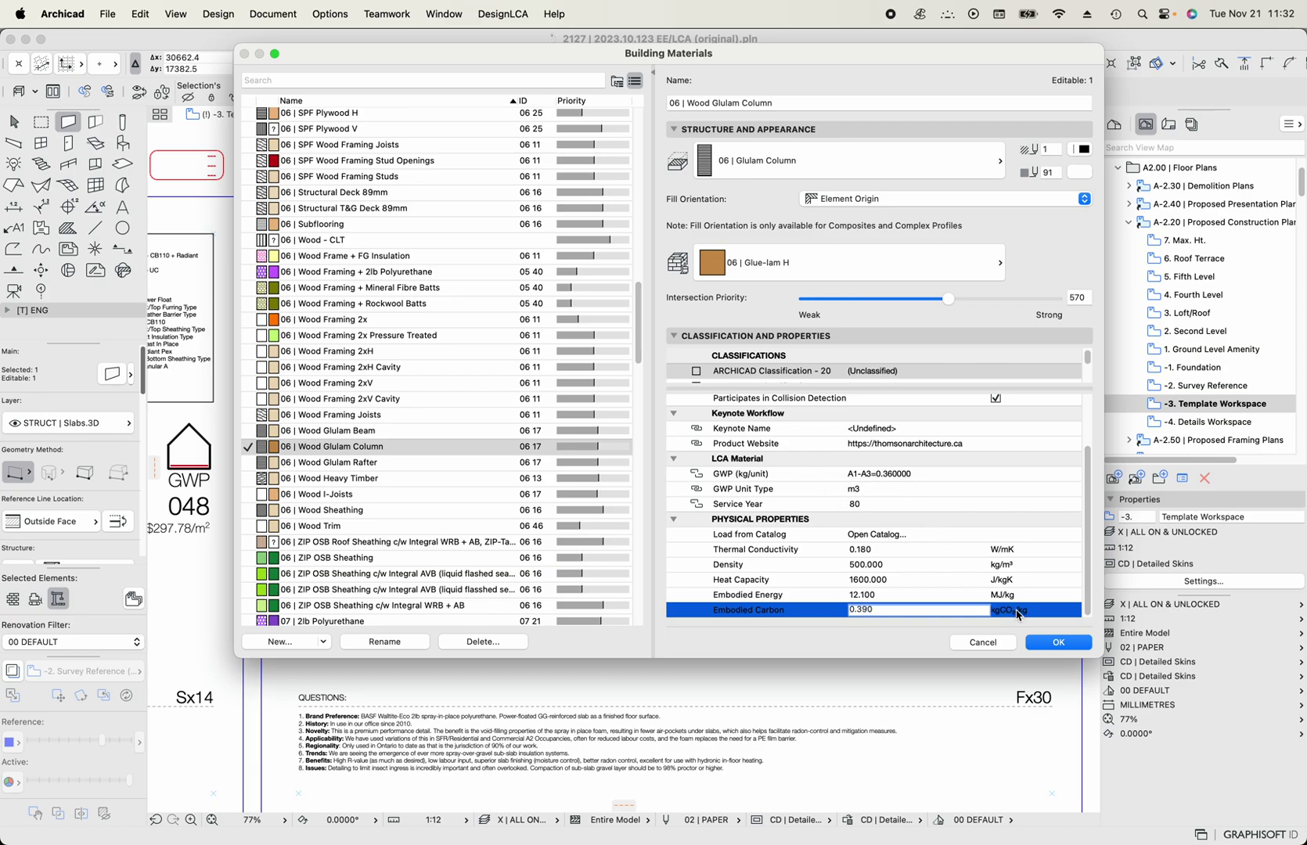
pyautogui.click(866, 565)
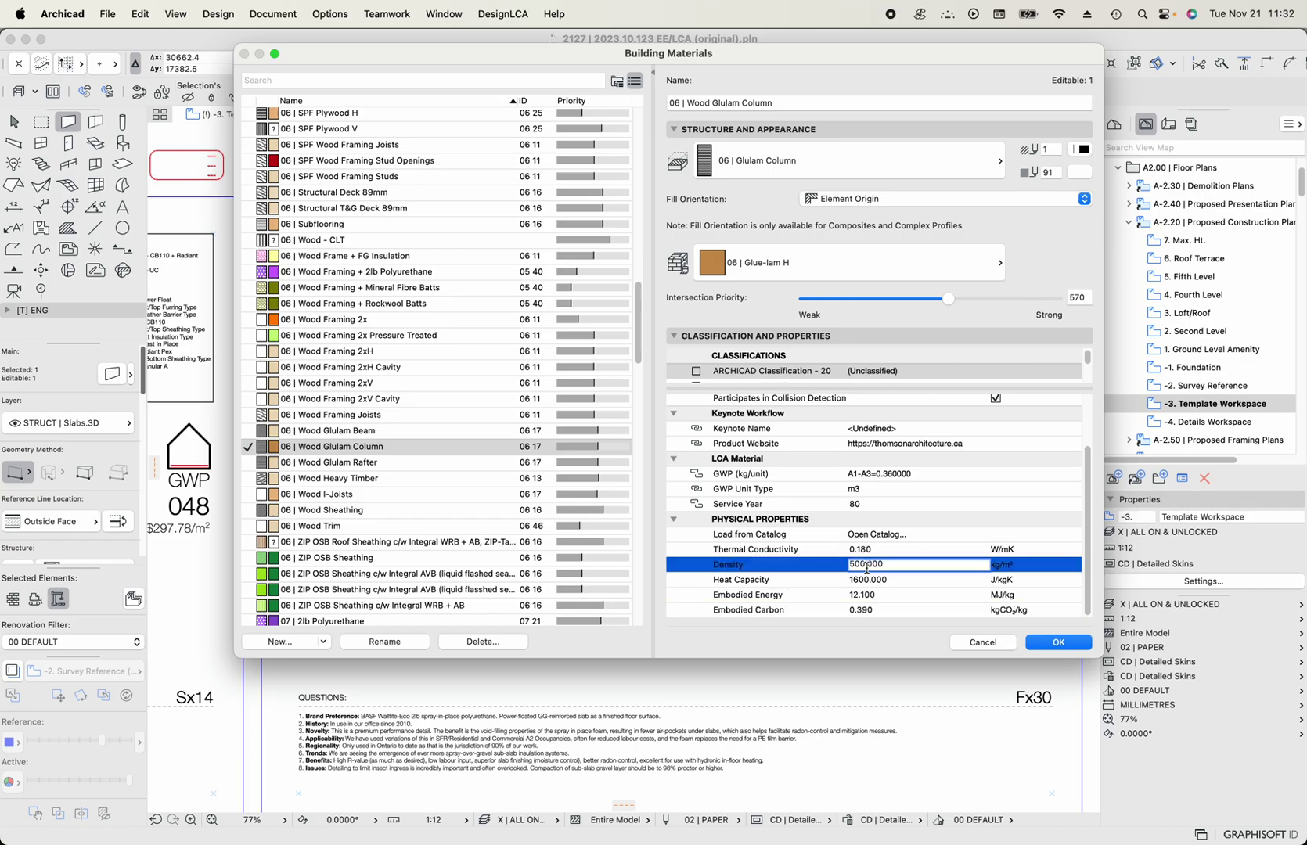
pyautogui.click(863, 611)
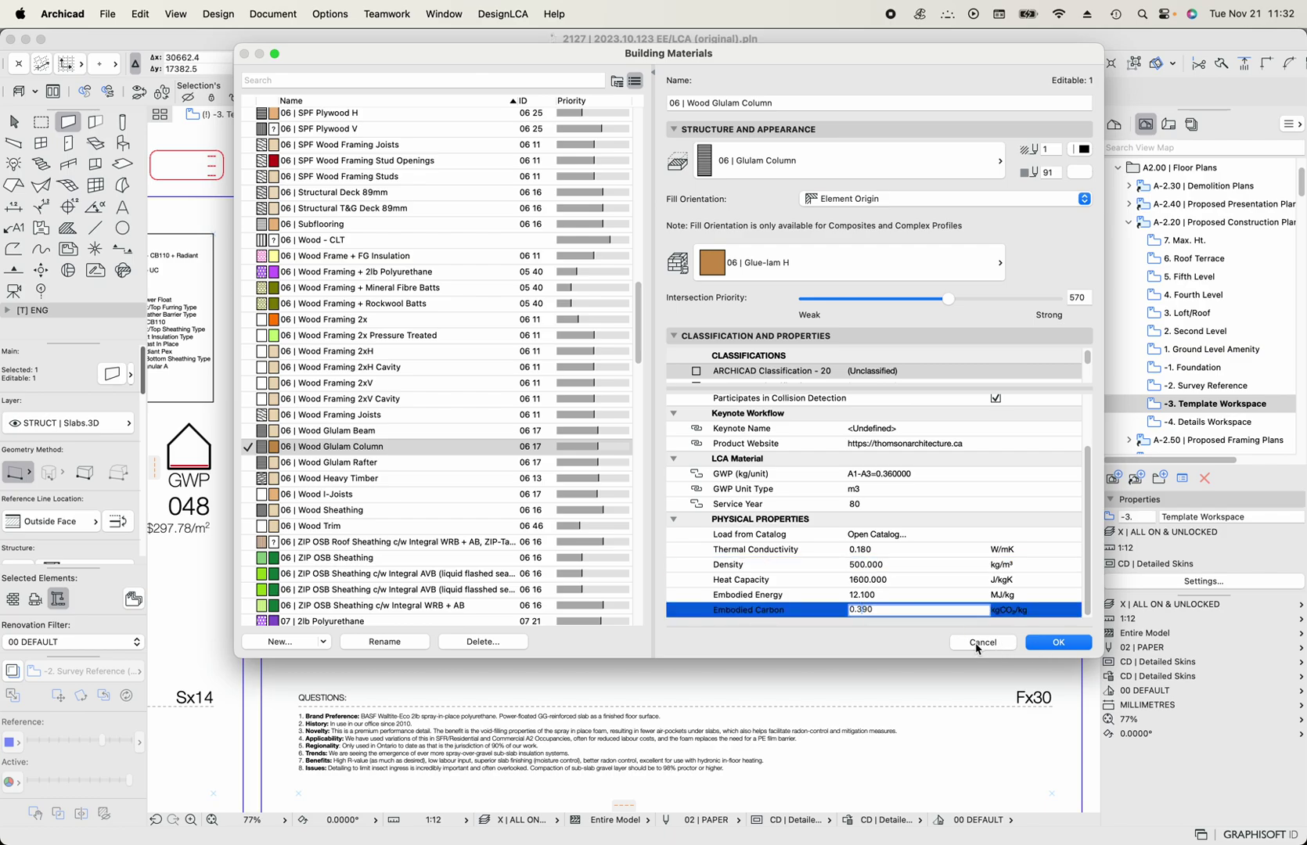
pyautogui.click(1050, 650)
pyautogui.press('Escape')
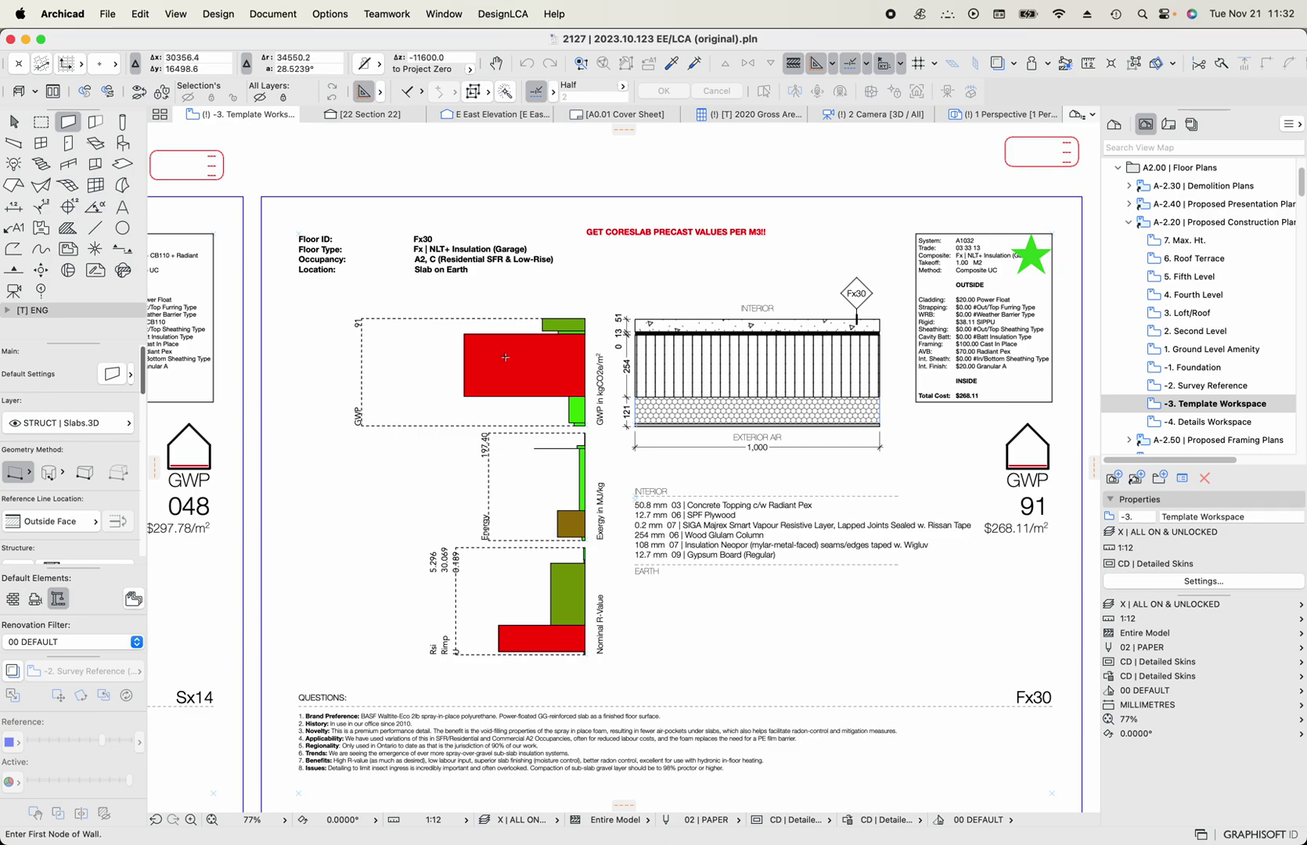
# Pan the Fx30 sheet to its GWP summary, then switch to the 2 Camera 3D view.
pyautogui.scroll(5, 659, 360)
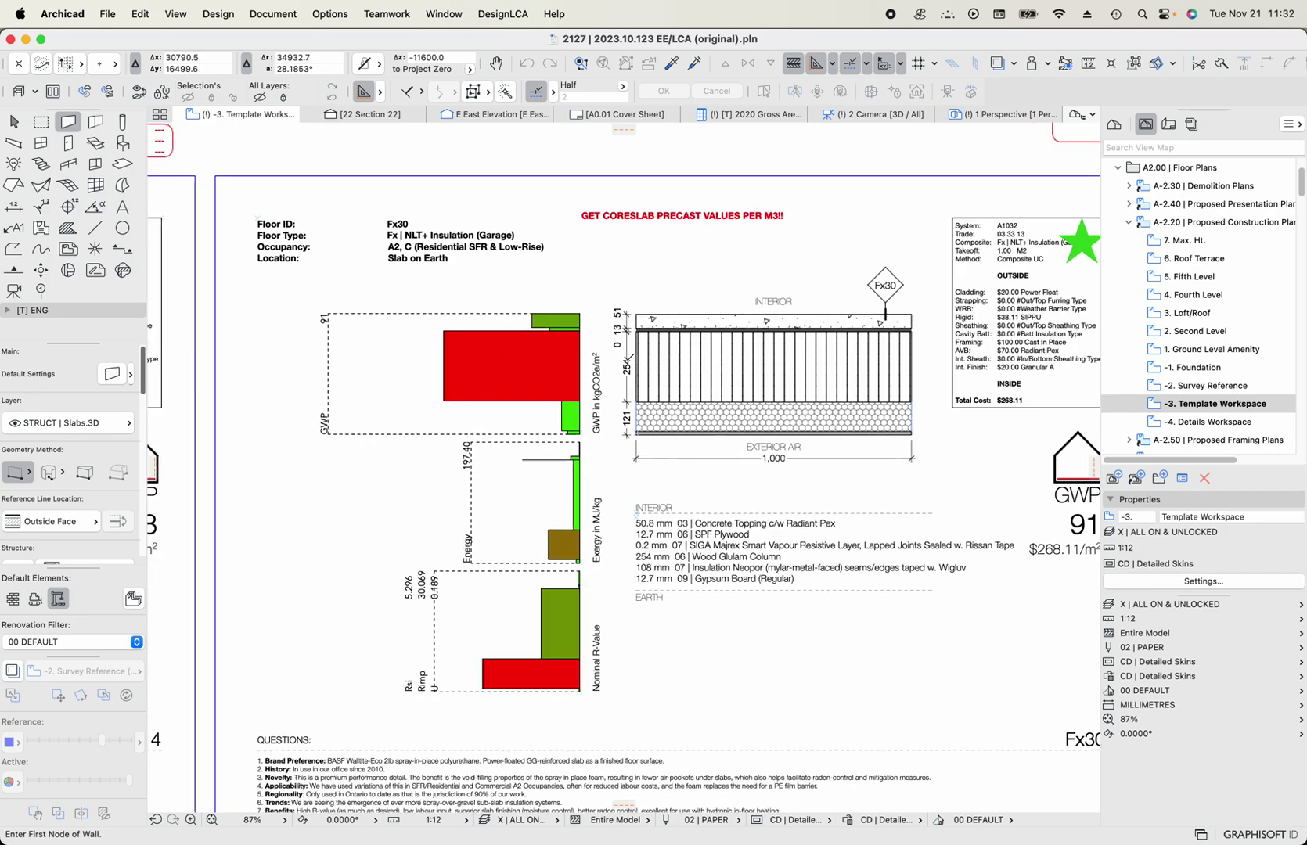
pyautogui.scroll(-2, 680, 375)
pyautogui.scroll(-2, 680, 375)
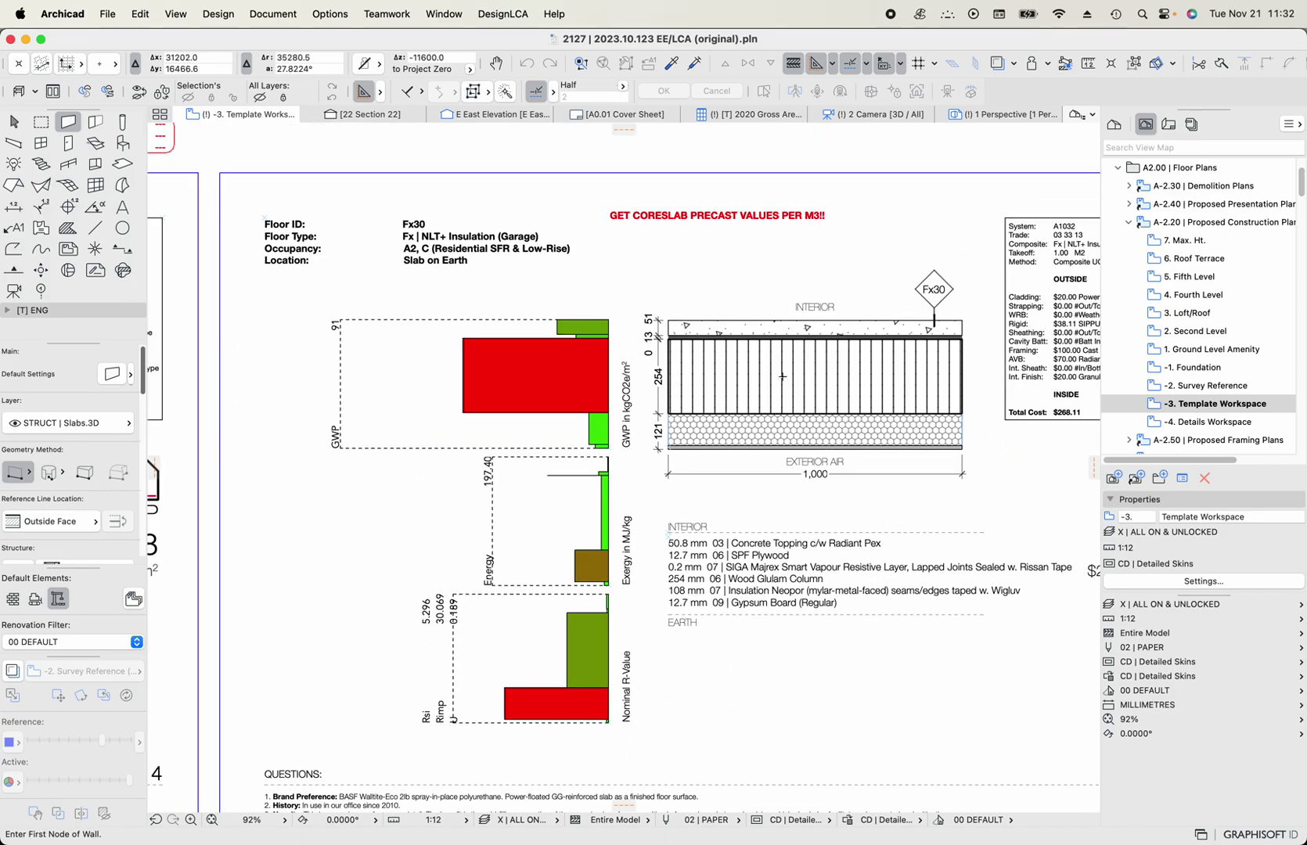
pyautogui.moveTo(834, 380); pyautogui.dragTo(691, 375, button='middle')
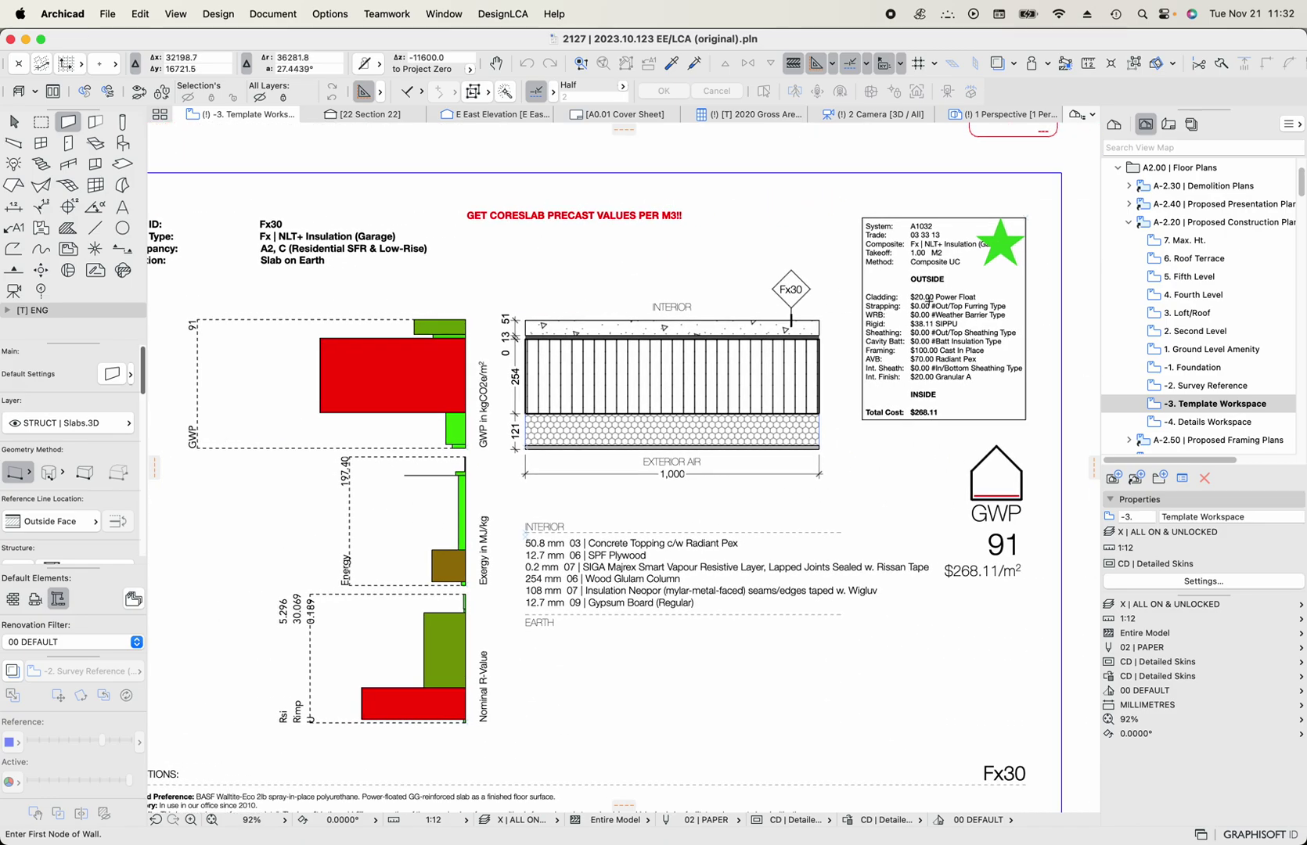
pyautogui.scroll(-4, 773, 370)
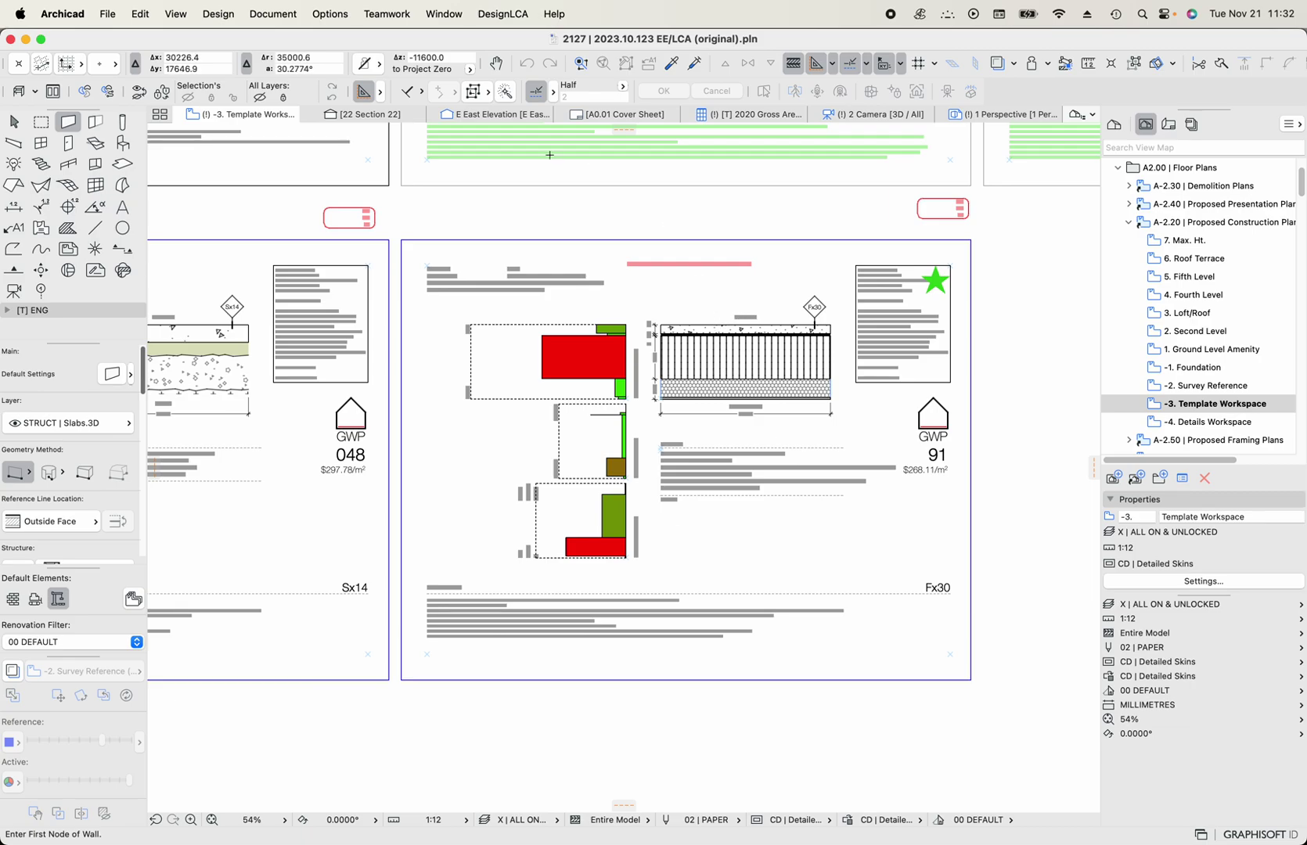
pyautogui.click(841, 116)
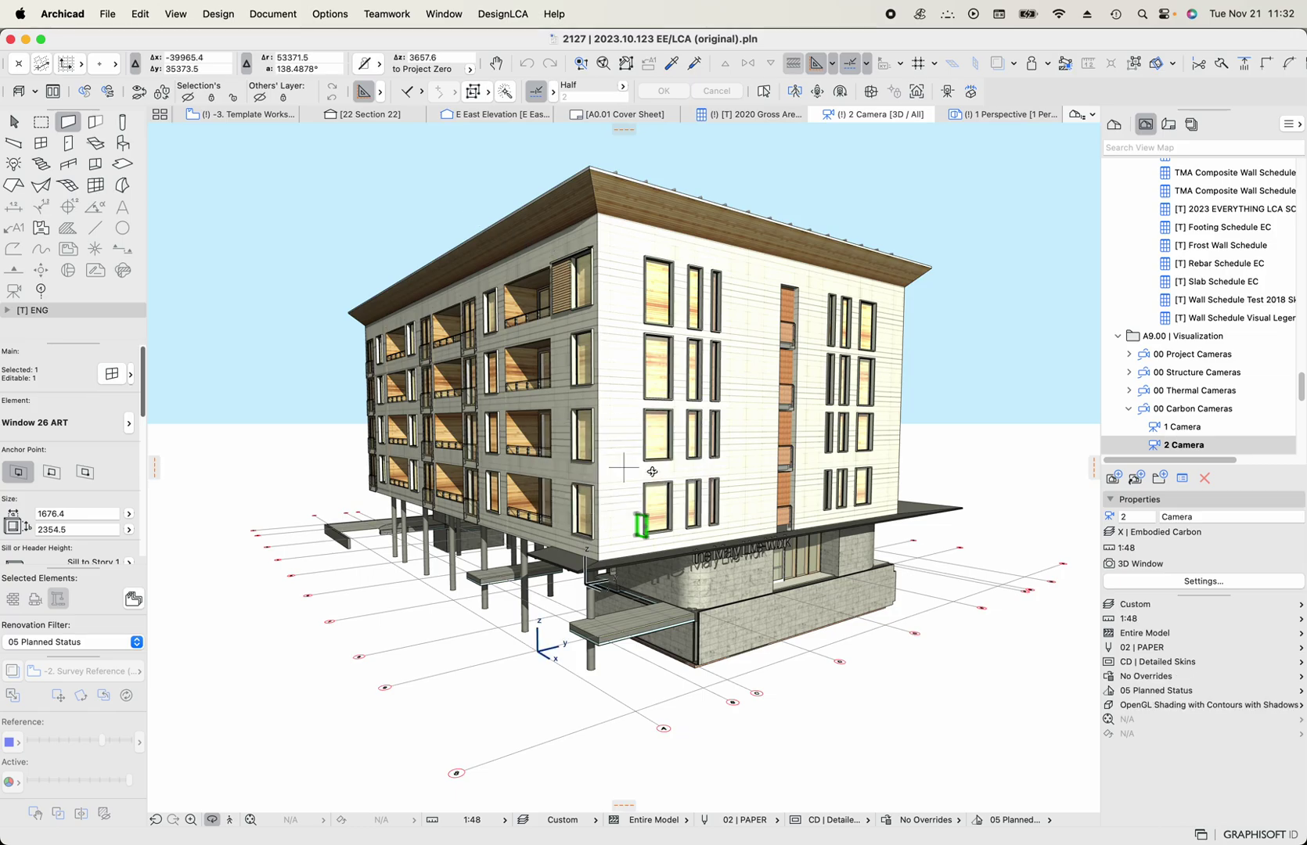
# Orbit the 3D model to a raised front view of the mass-timber building.
pyautogui.moveTo(642, 444); pyautogui.dragTo(590, 398)
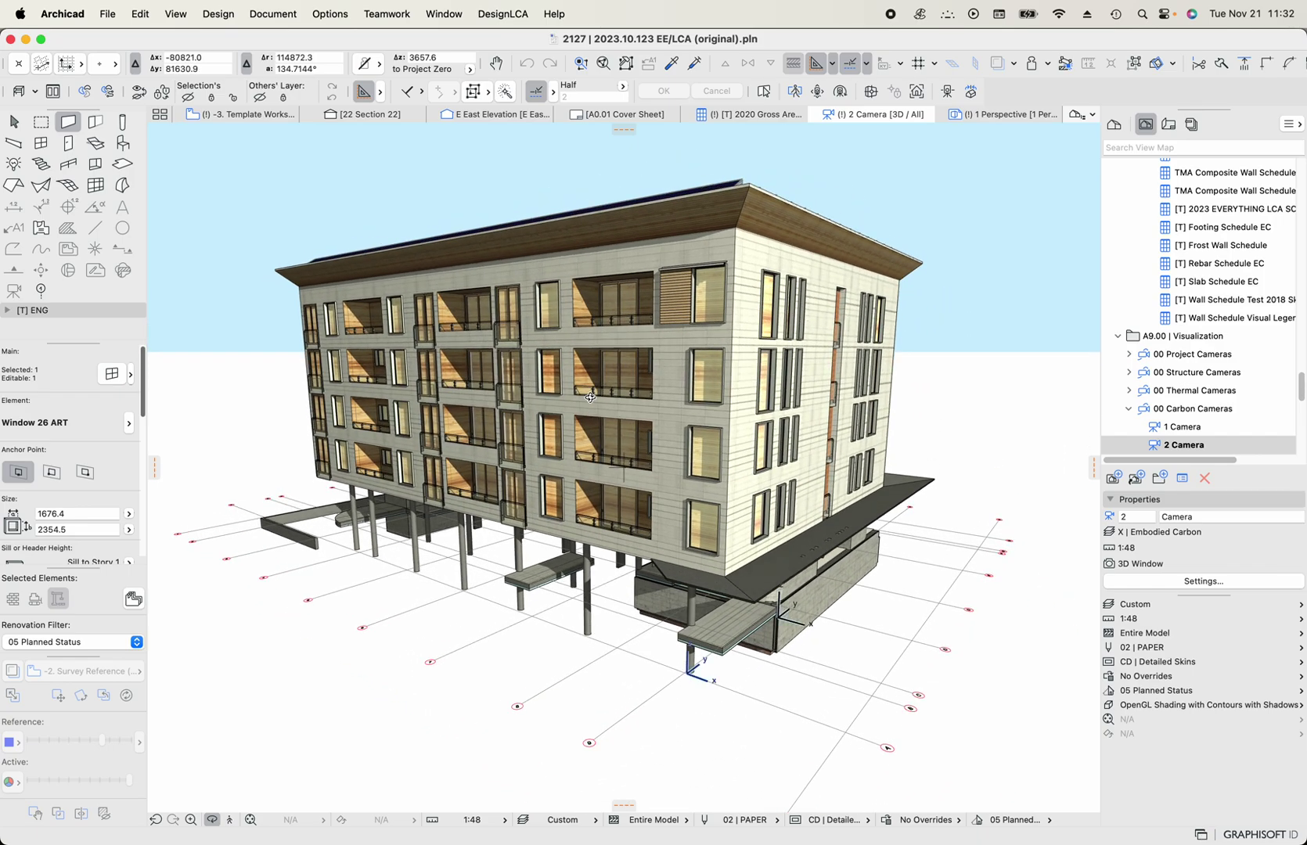
# In Layers (Model Views), choose X | Embodied Carbon and inspect the SITE Vehicles, Landscaping and Massing layers.
pyautogui.press('super+l')
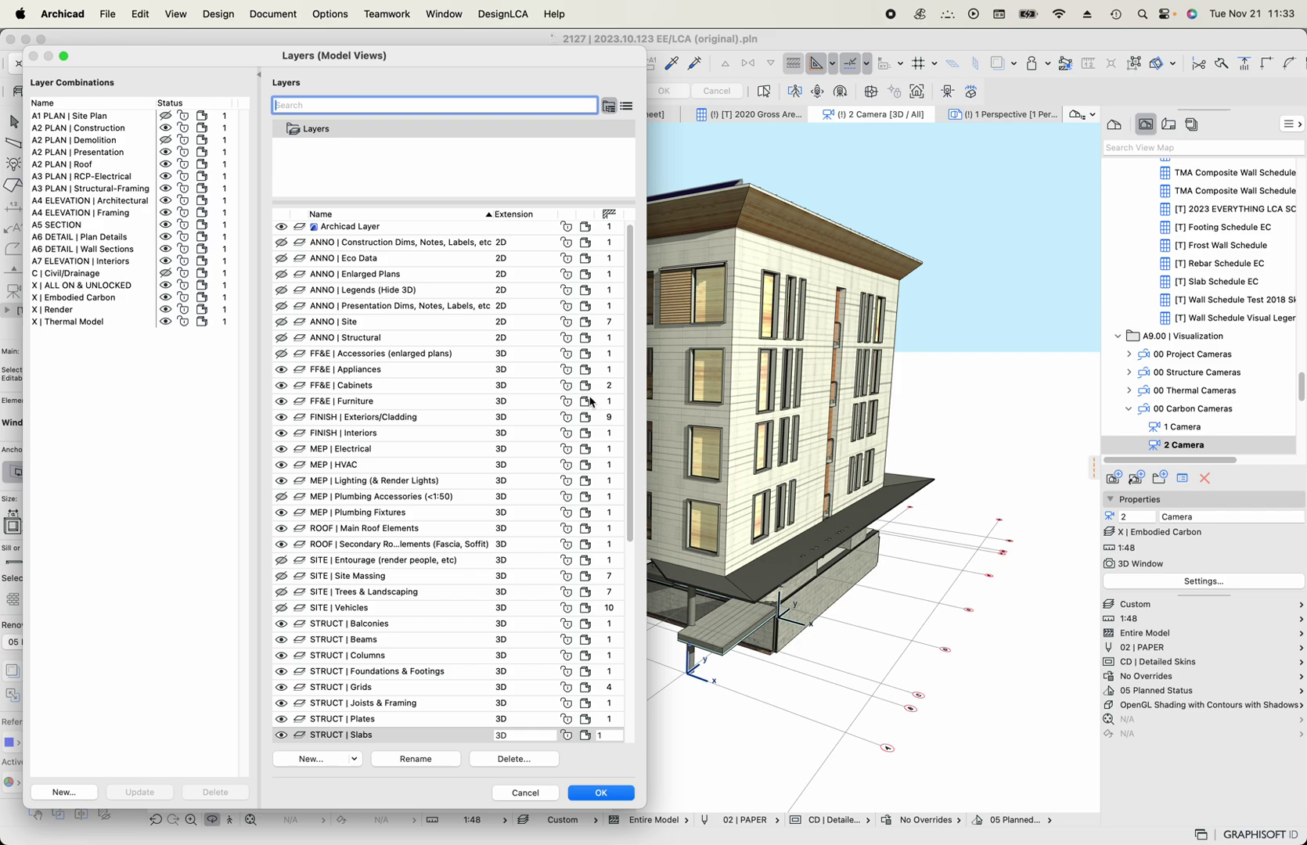
pyautogui.click(92, 302)
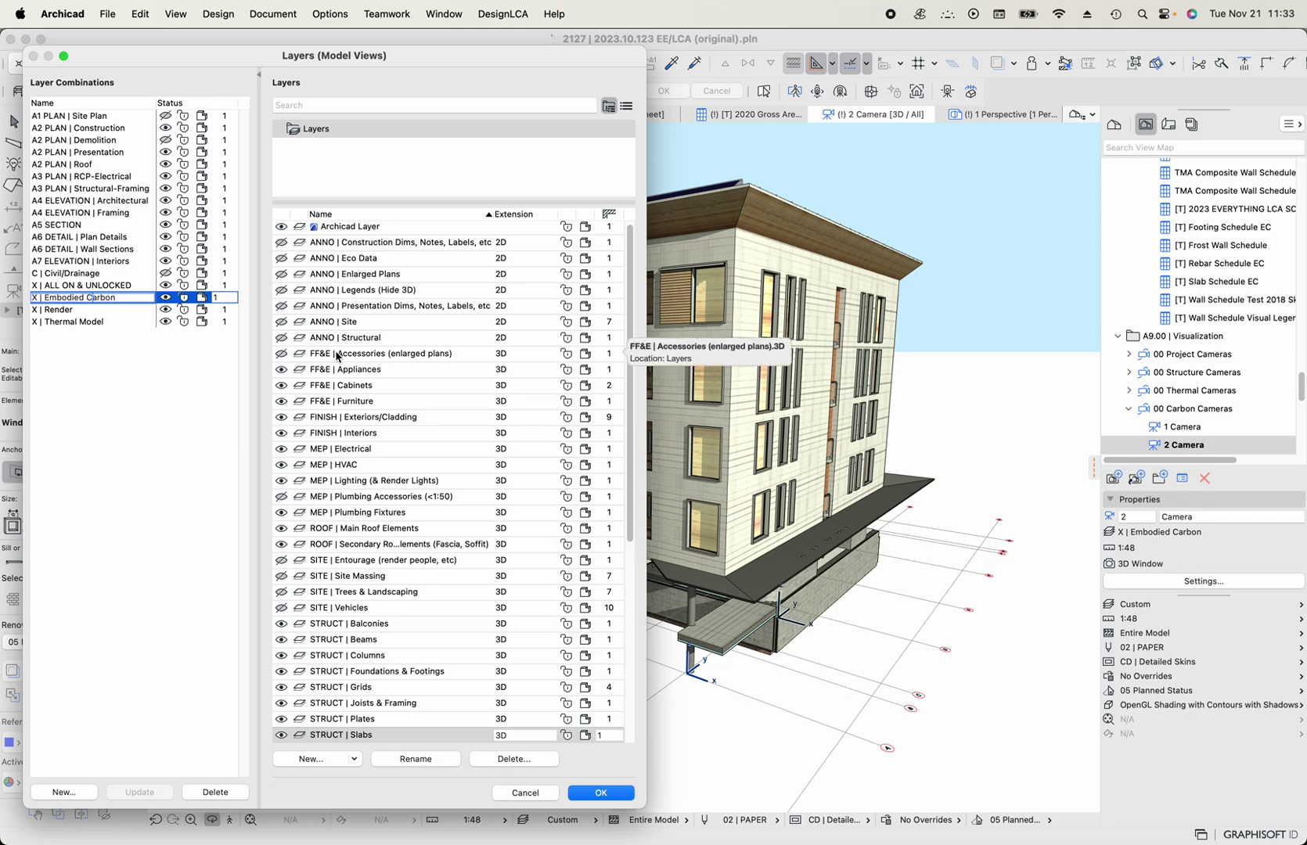
pyautogui.scroll(-5, 352, 661)
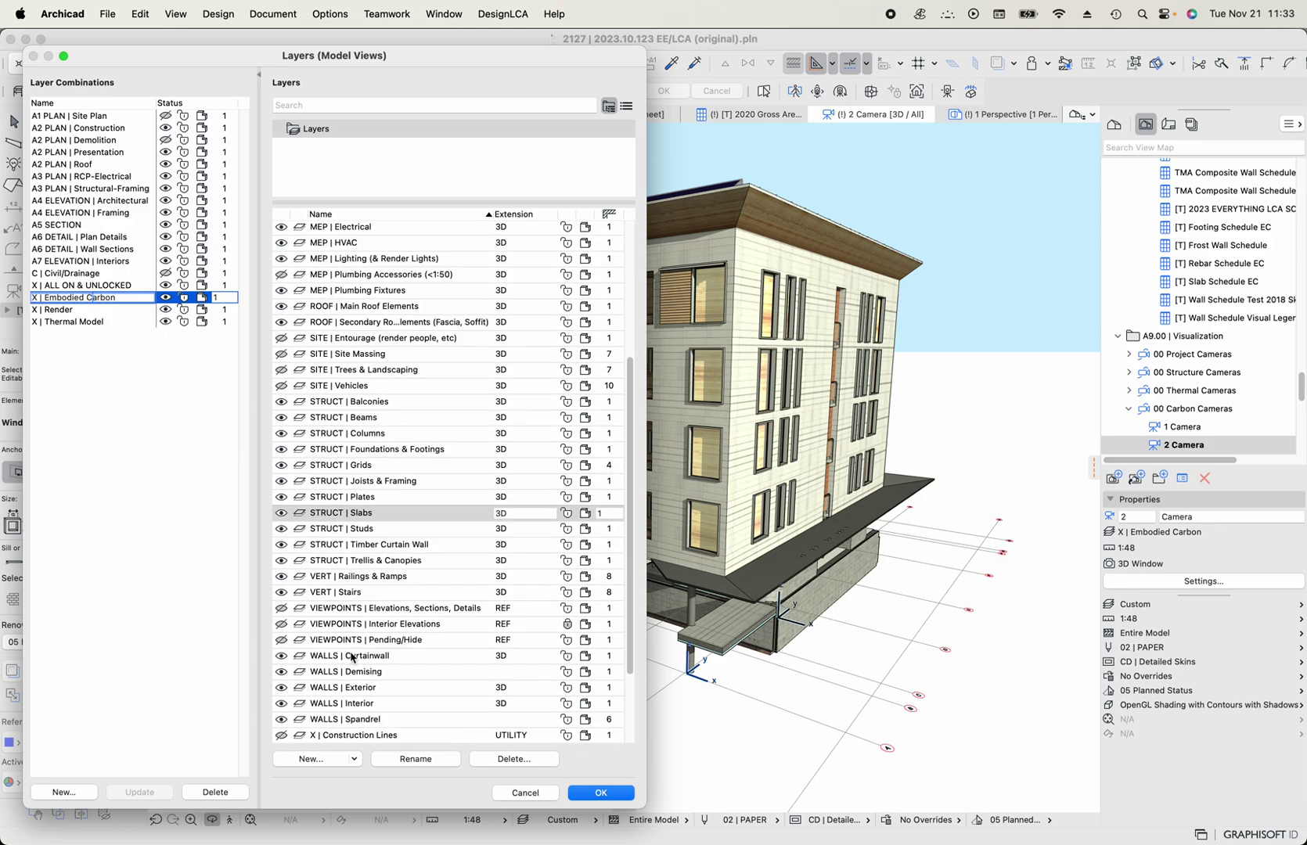
pyautogui.scroll(-3, 353, 415)
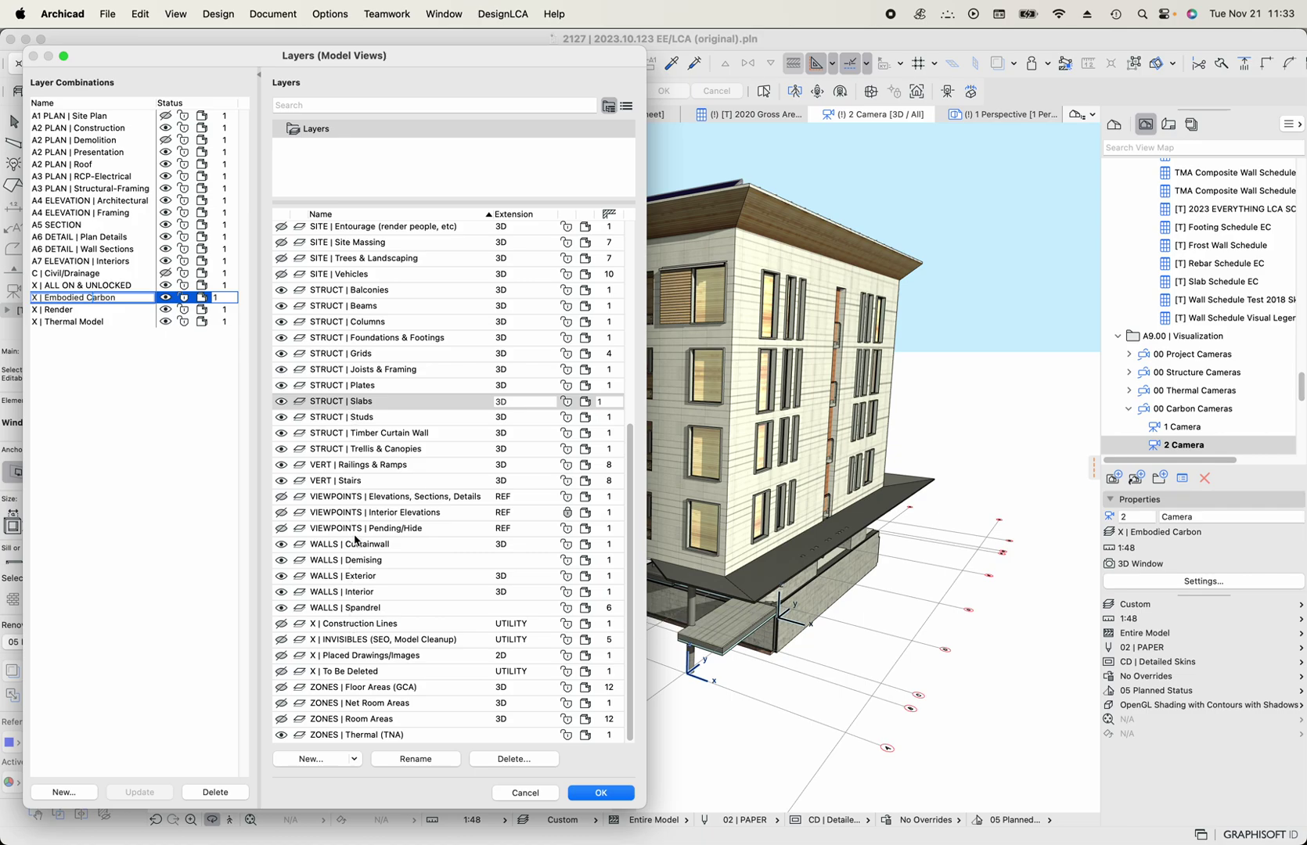
pyautogui.click(356, 280)
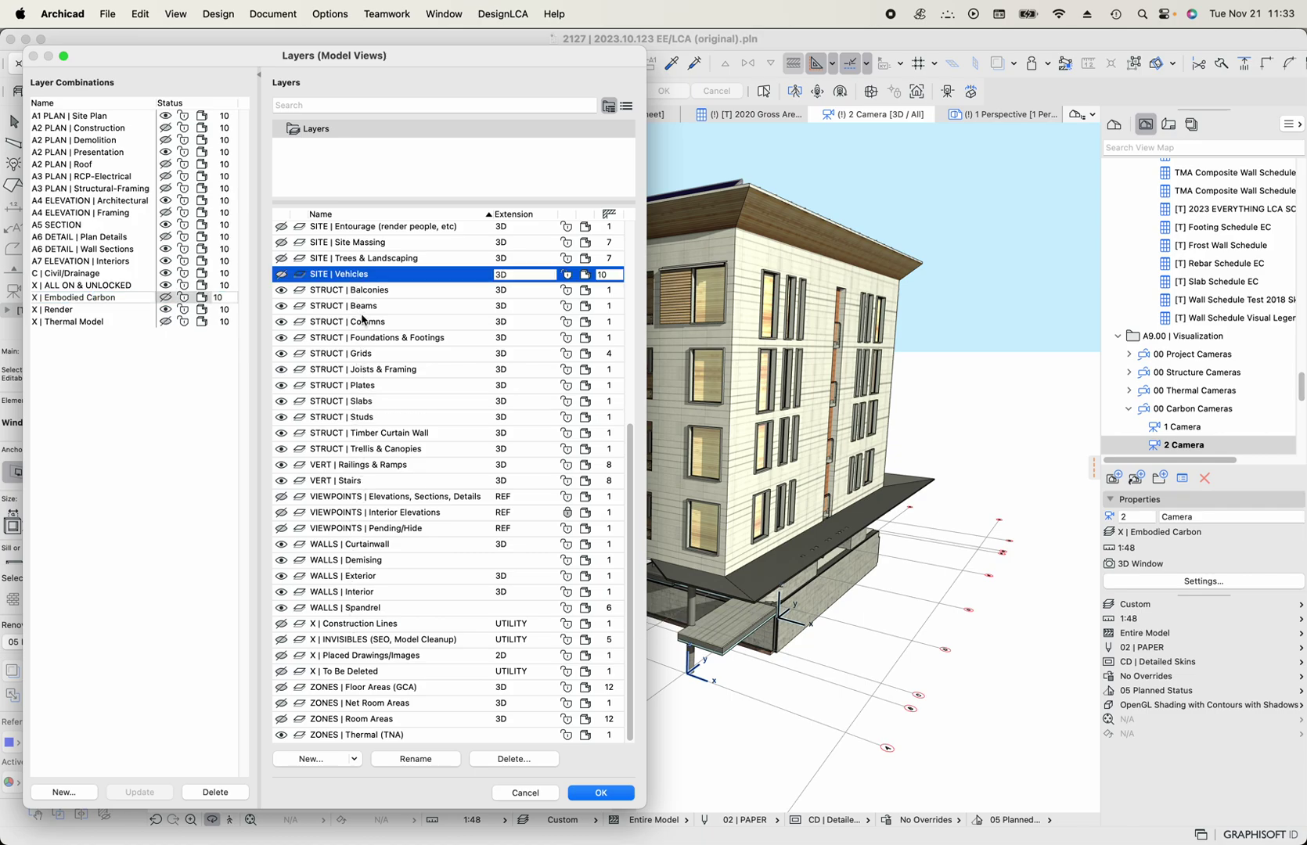
pyautogui.scroll(2, 366, 321)
pyautogui.click(362, 301)
pyautogui.click(363, 290)
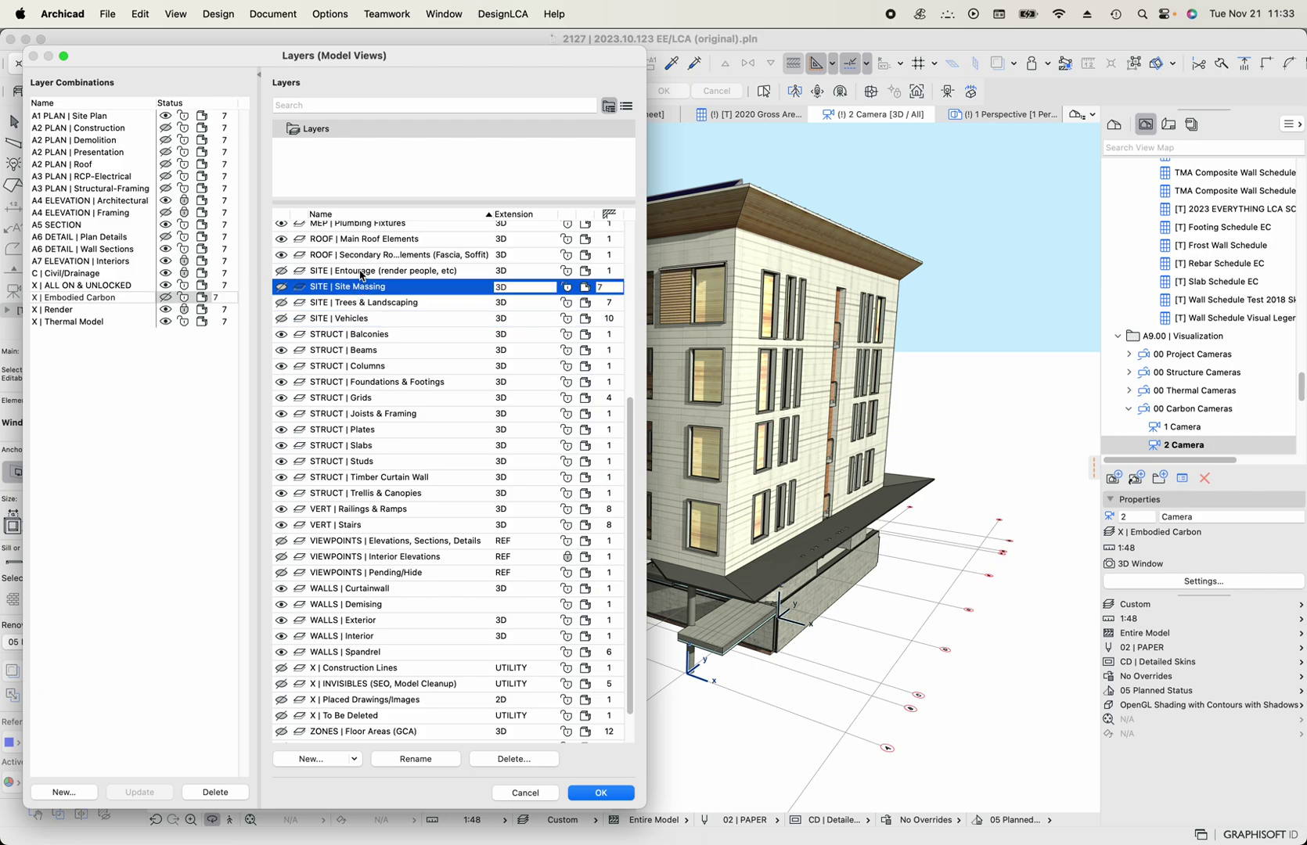
# Cancel the layer settings, review the 4,075.60 m² Gross Area + Budget schedule, then return to A0.01 Cover Sheet.
pyautogui.click(524, 793)
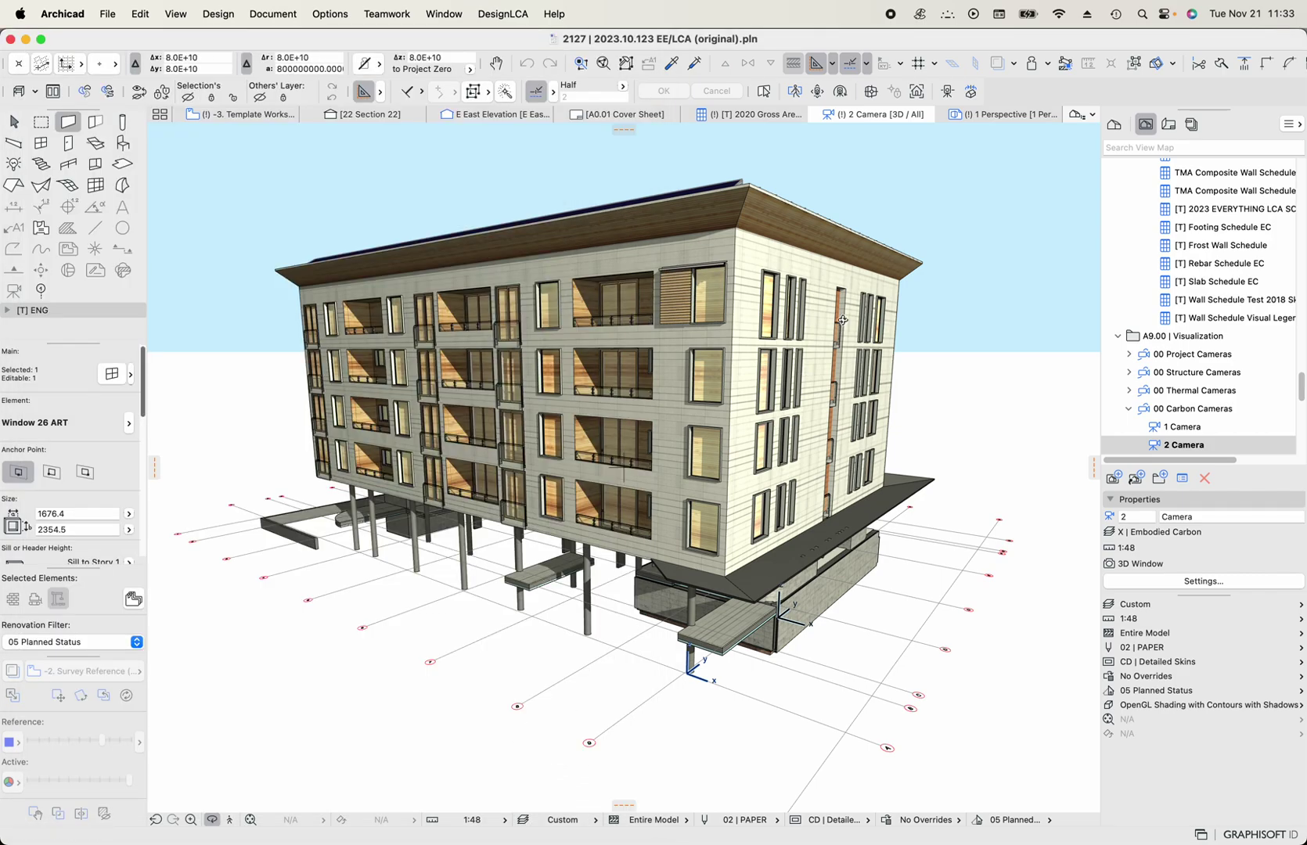
pyautogui.click(759, 115)
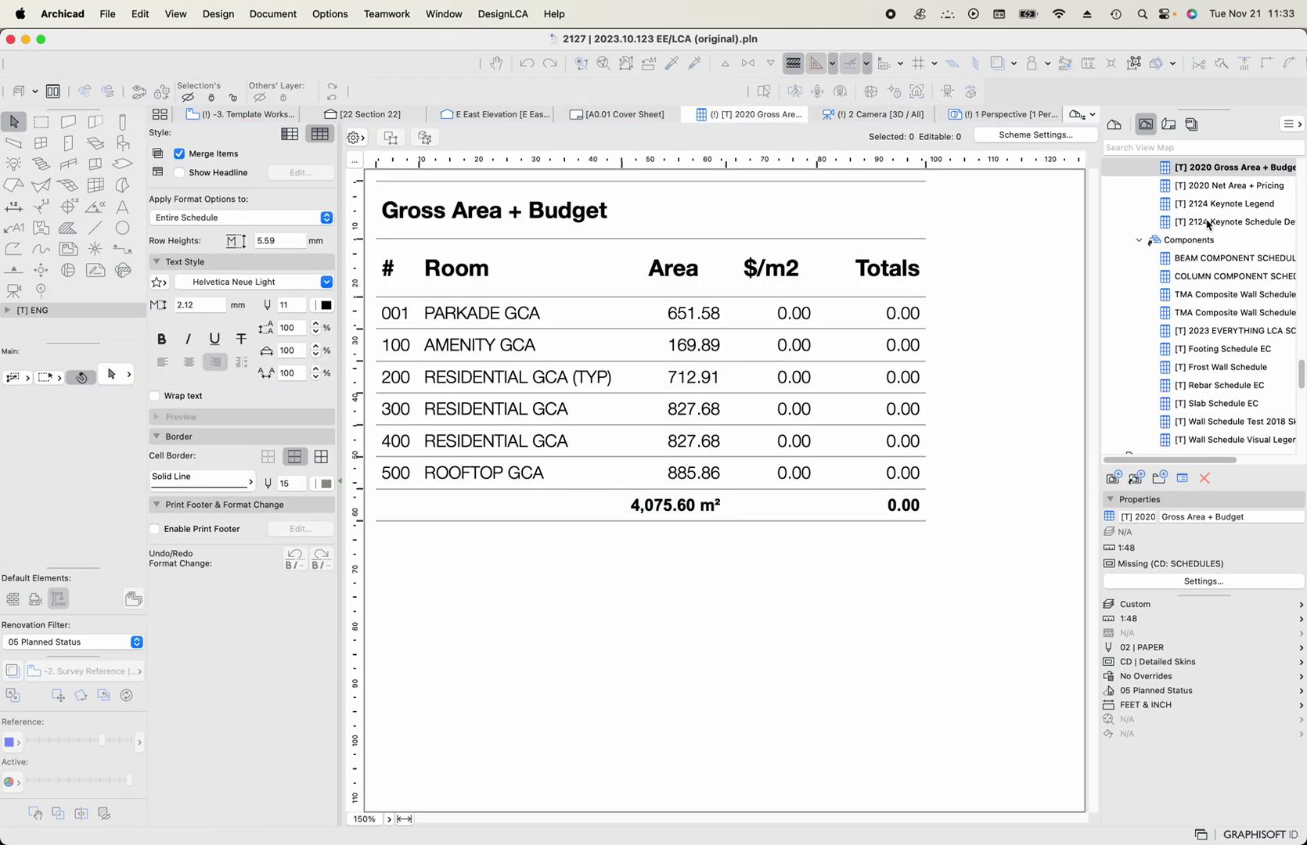
pyautogui.scroll(5, 1209, 225)
pyautogui.scroll(5, 1209, 227)
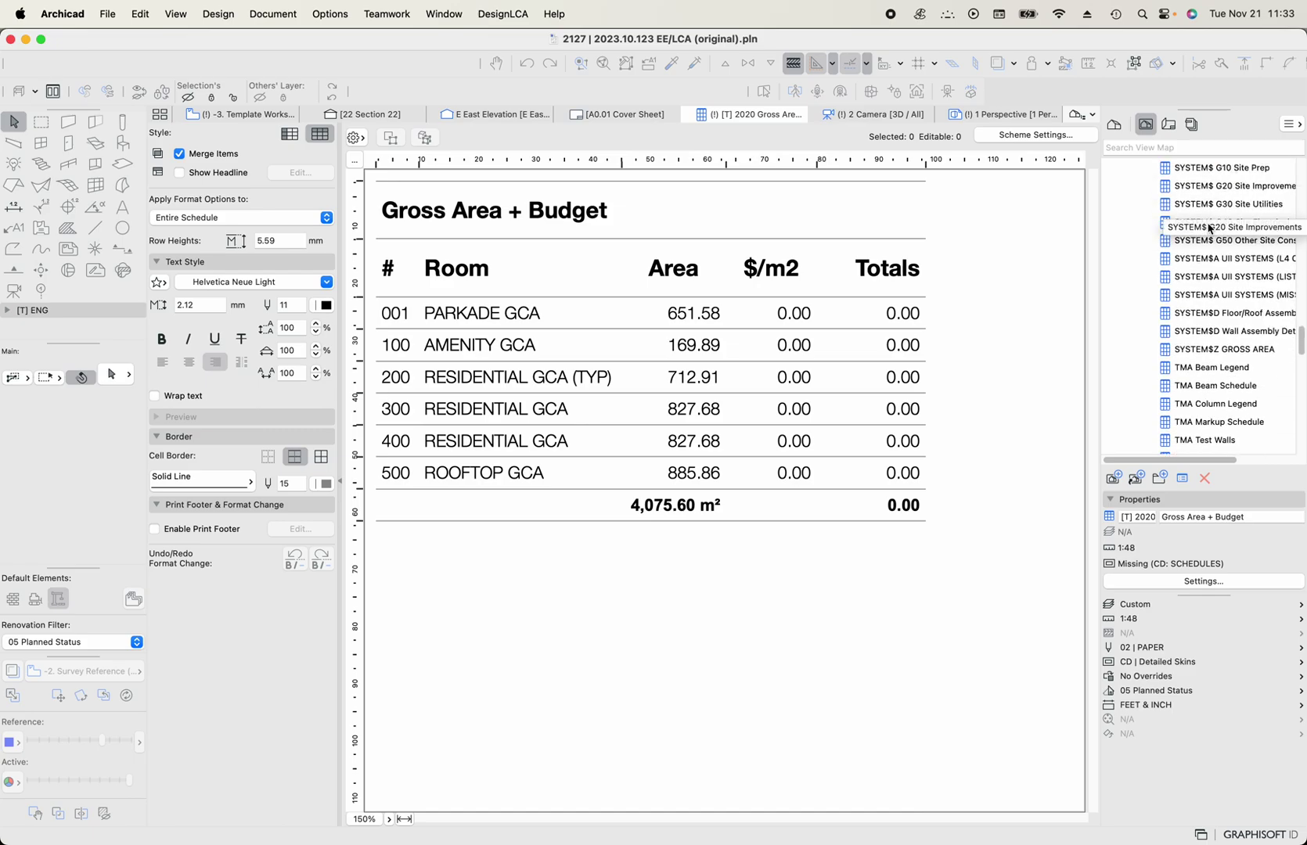
pyautogui.scroll(-3, 1209, 235)
pyautogui.scroll(10, 1207, 235)
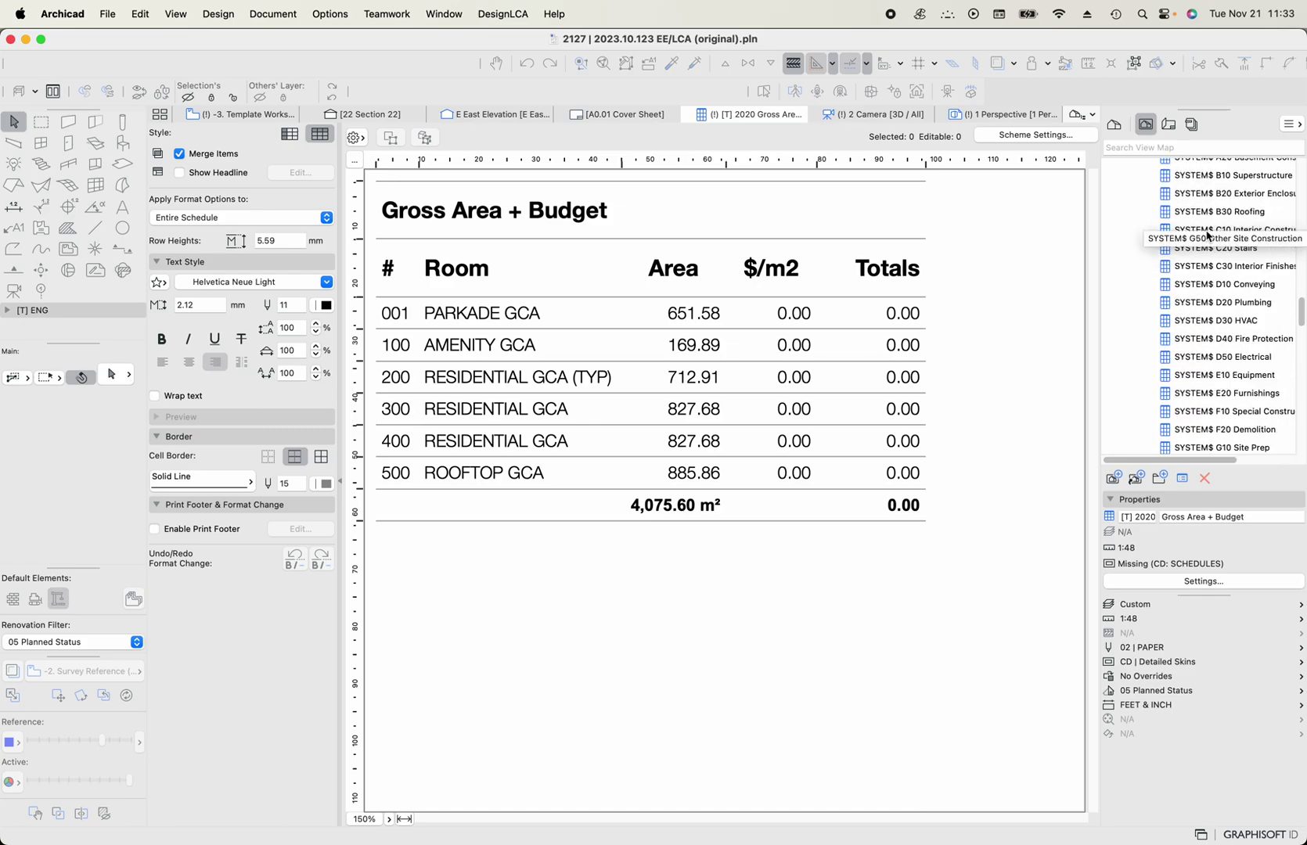
pyautogui.click(584, 116)
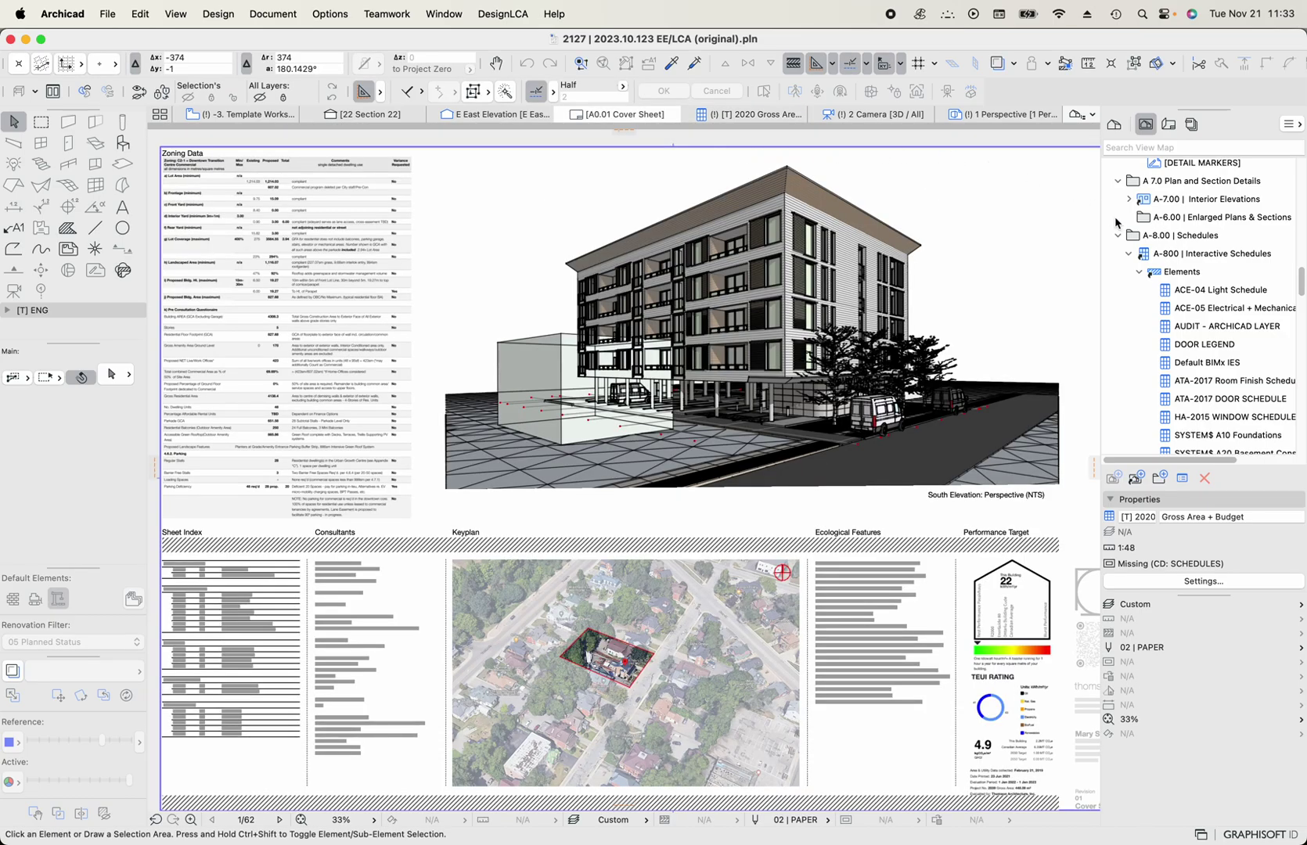
# Open the A0.12 OBC A1-3 Scope Emissions layout from the Layout Book.
pyautogui.click(1166, 125)
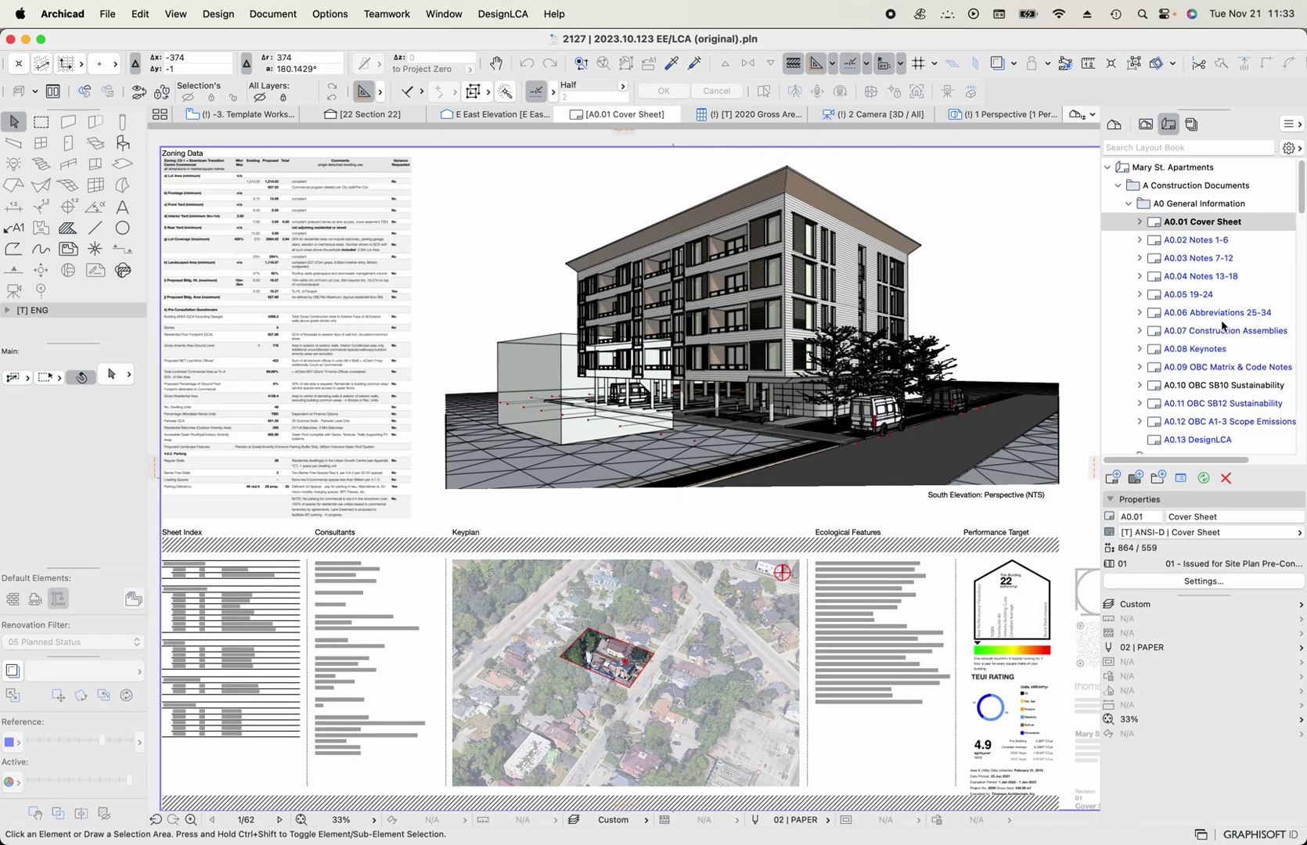
pyautogui.scroll(-1, 1222, 325)
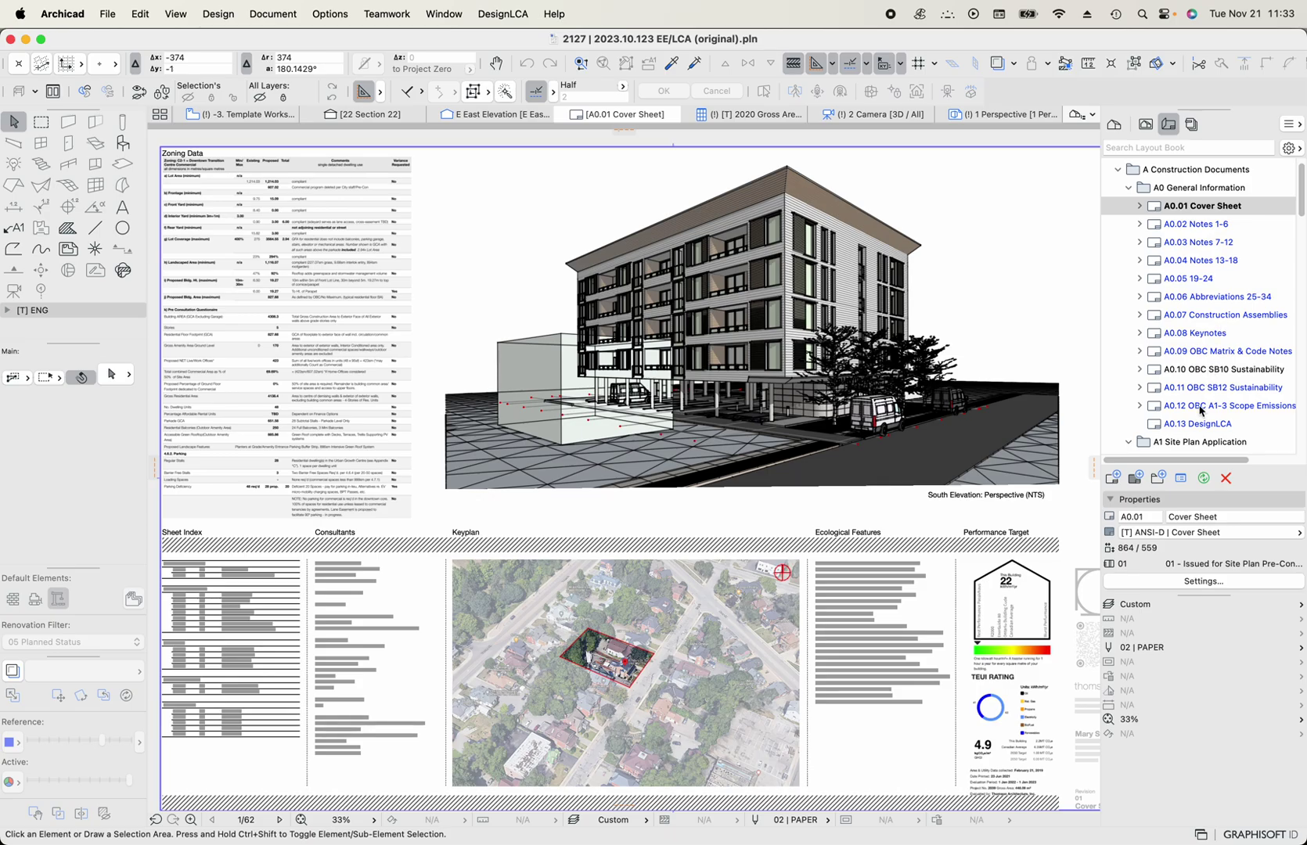
pyautogui.doubleClick(1201, 407)
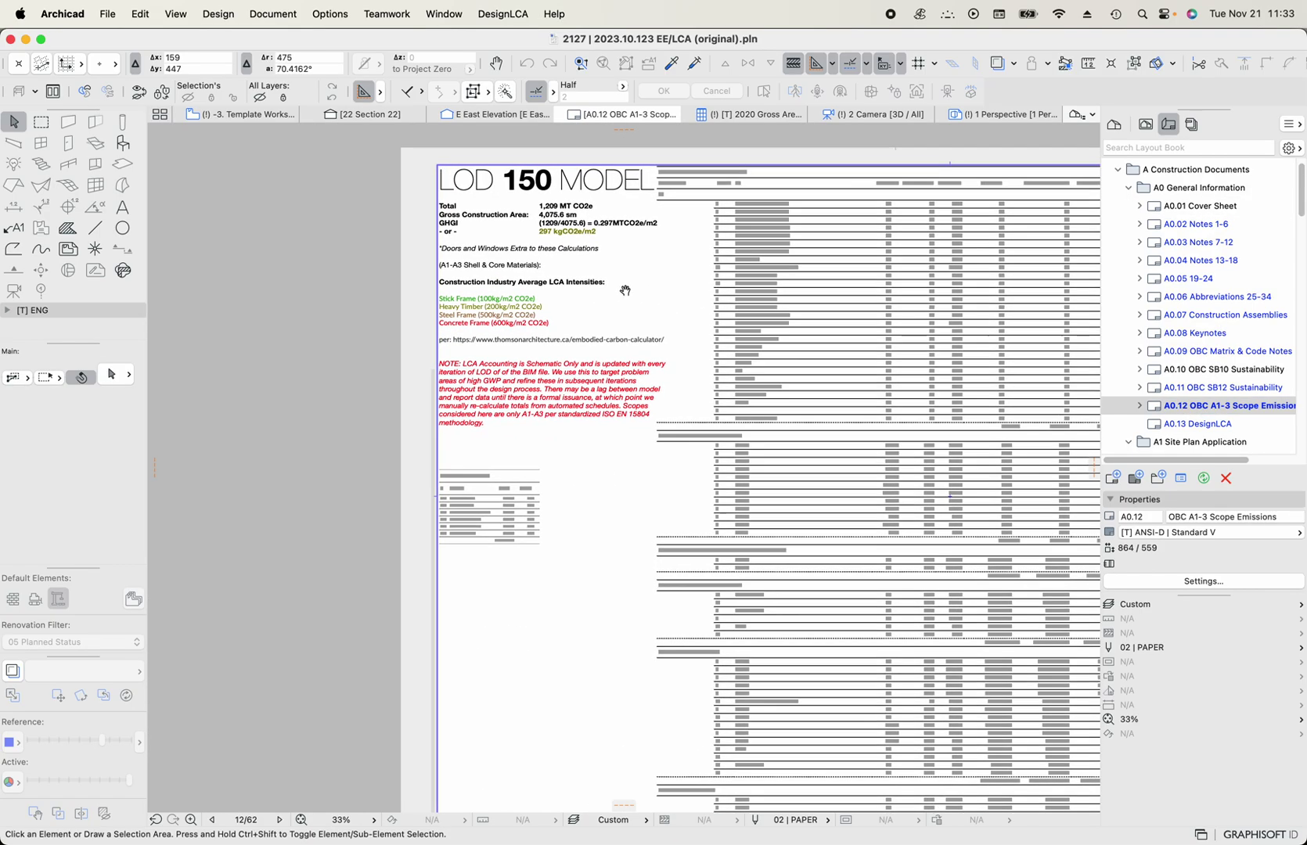
# Open the source view of the placed 2023 EVERYTHING SCHEDULE drawing.
pyautogui.scroll(2, 403, 243)
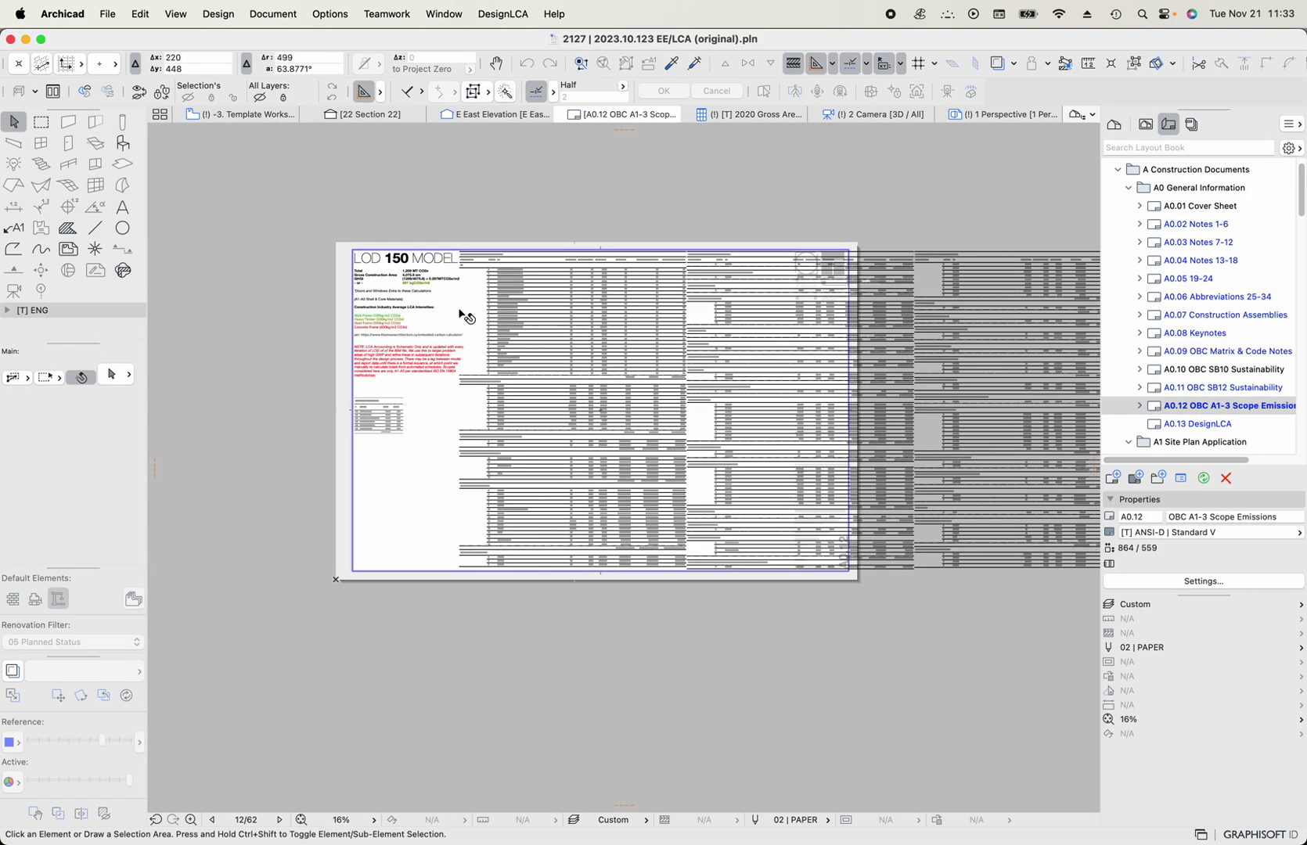
pyautogui.scroll(3, 383, 317)
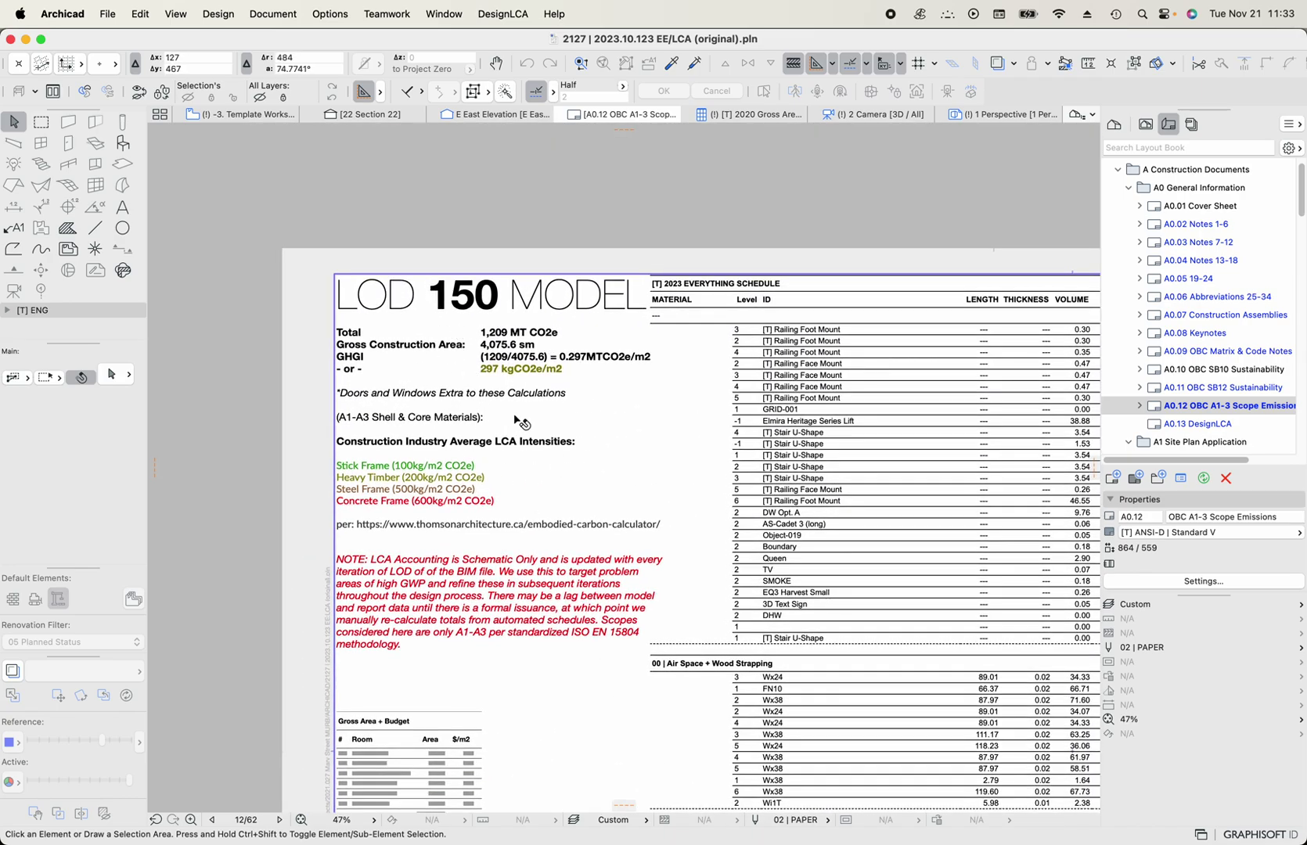
pyautogui.hscroll(5, 503, 354)
pyautogui.scroll(-2, 503, 355)
pyautogui.hscroll(2, 503, 354)
pyautogui.click(548, 349)
pyautogui.rightClick(592, 344)
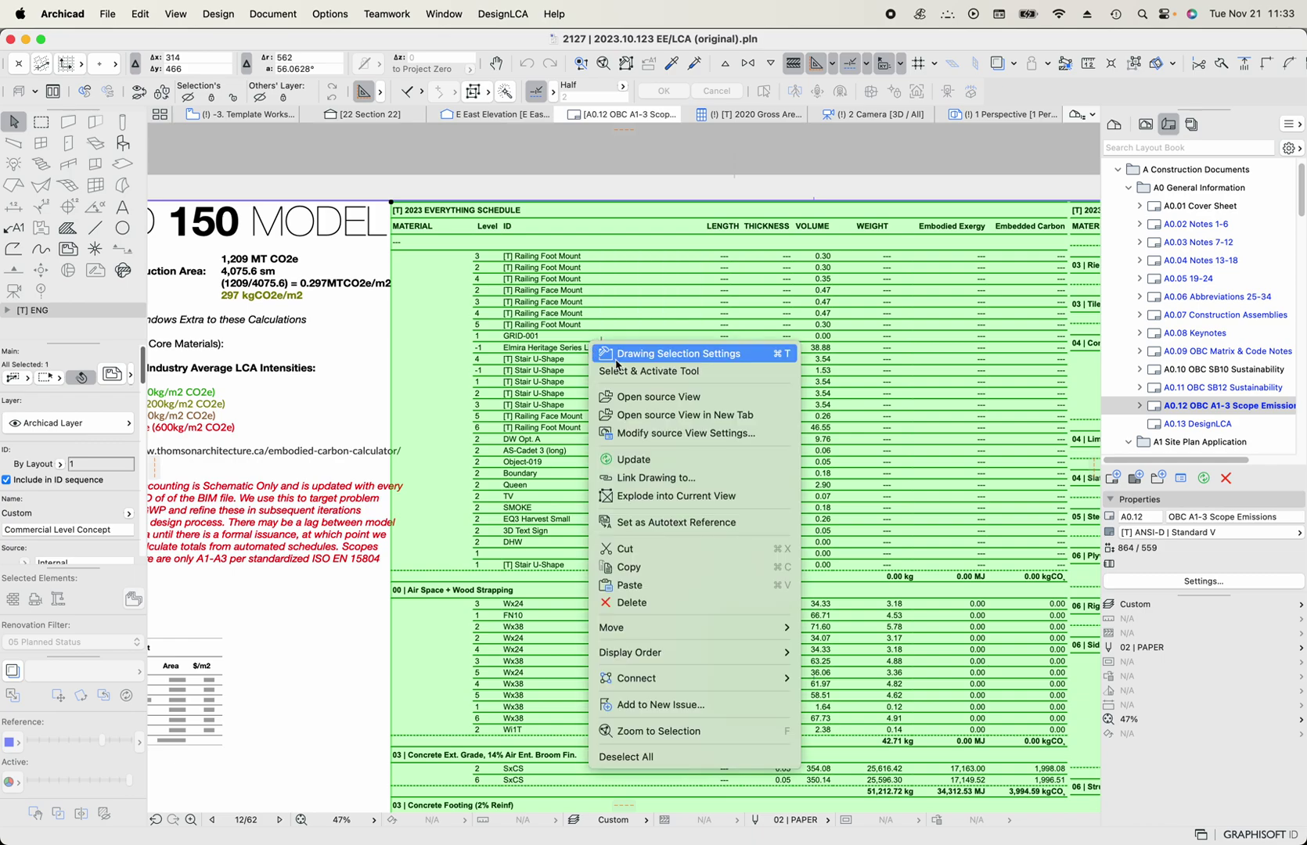
pyautogui.click(622, 397)
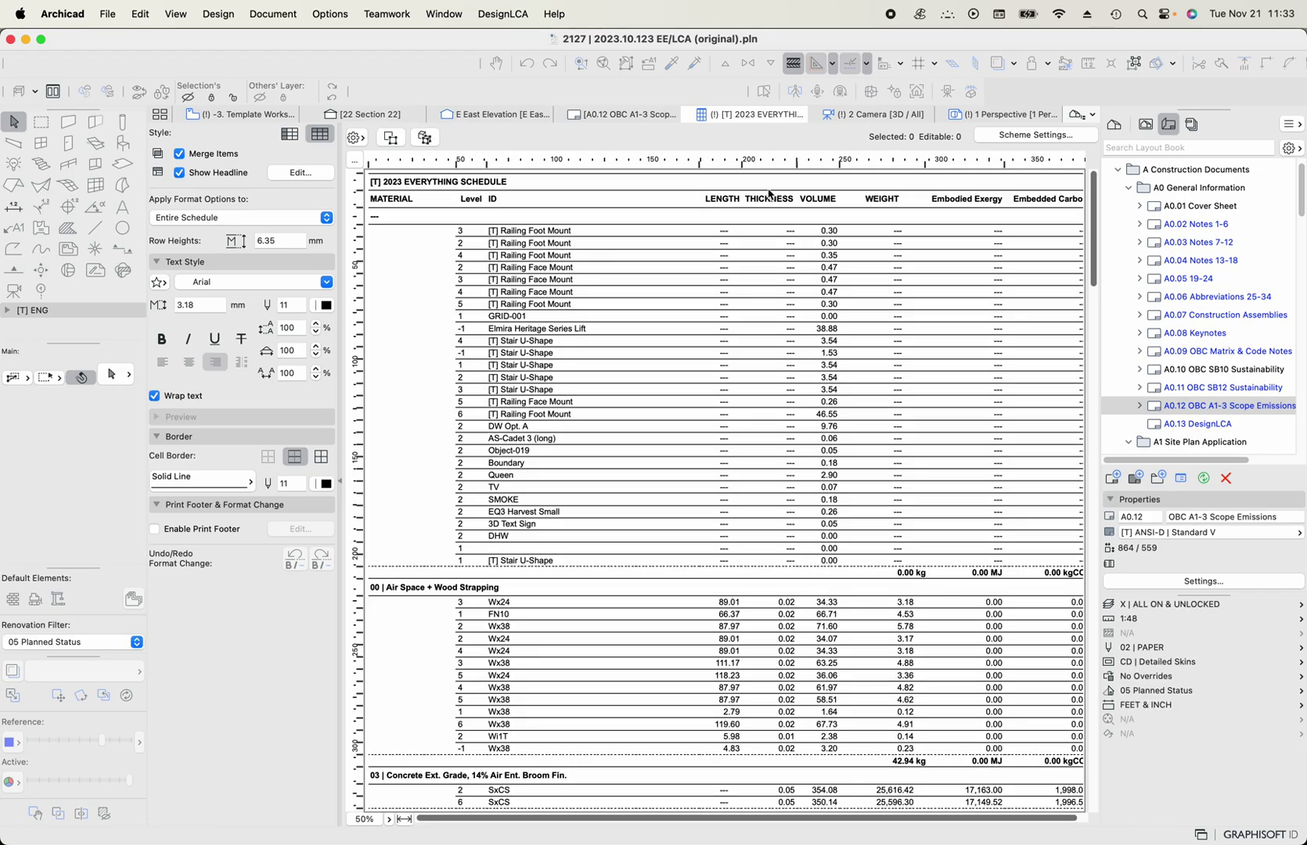
# Check the scheme criteria: layer combination X | Embodied Carbon, renovation status New, and Home Story.
pyautogui.click(1036, 136)
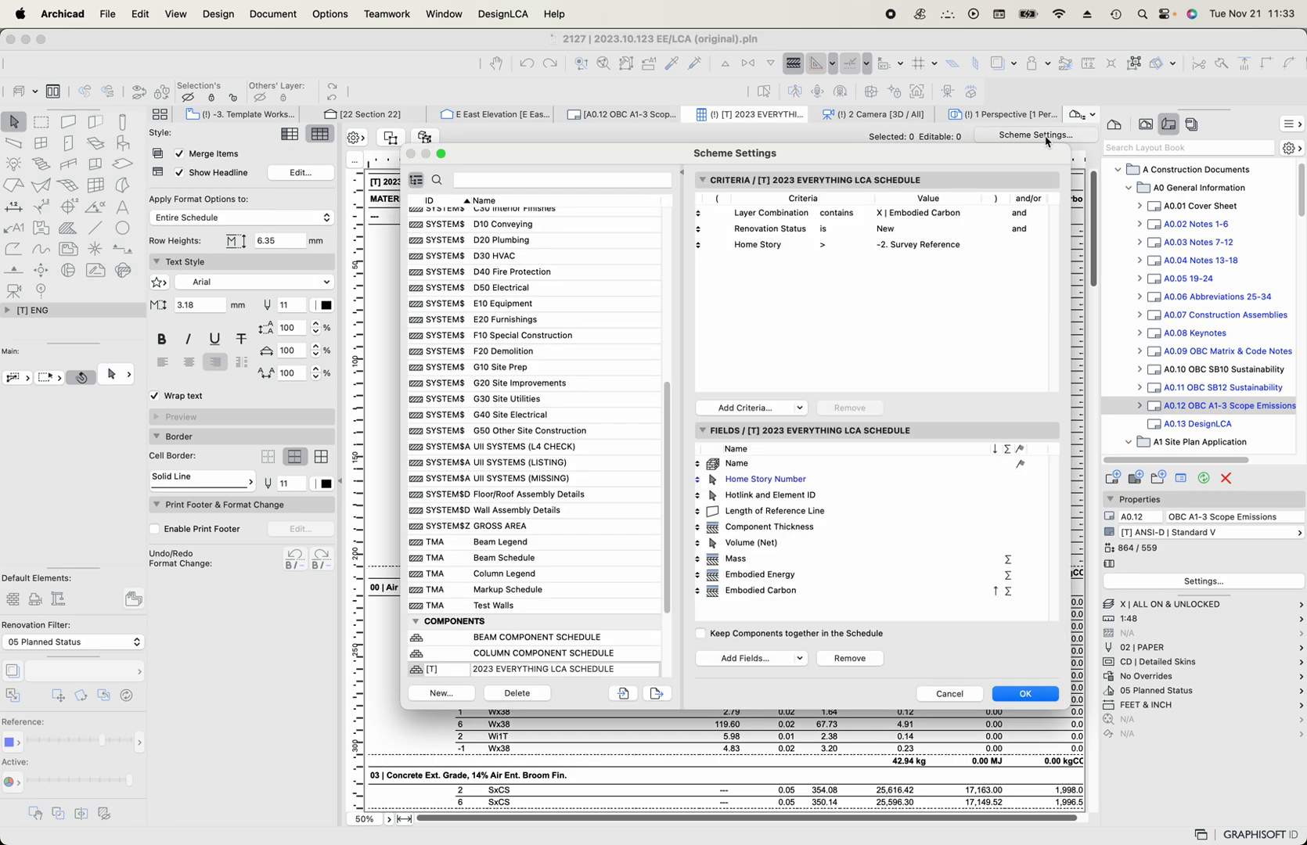
pyautogui.click(791, 218)
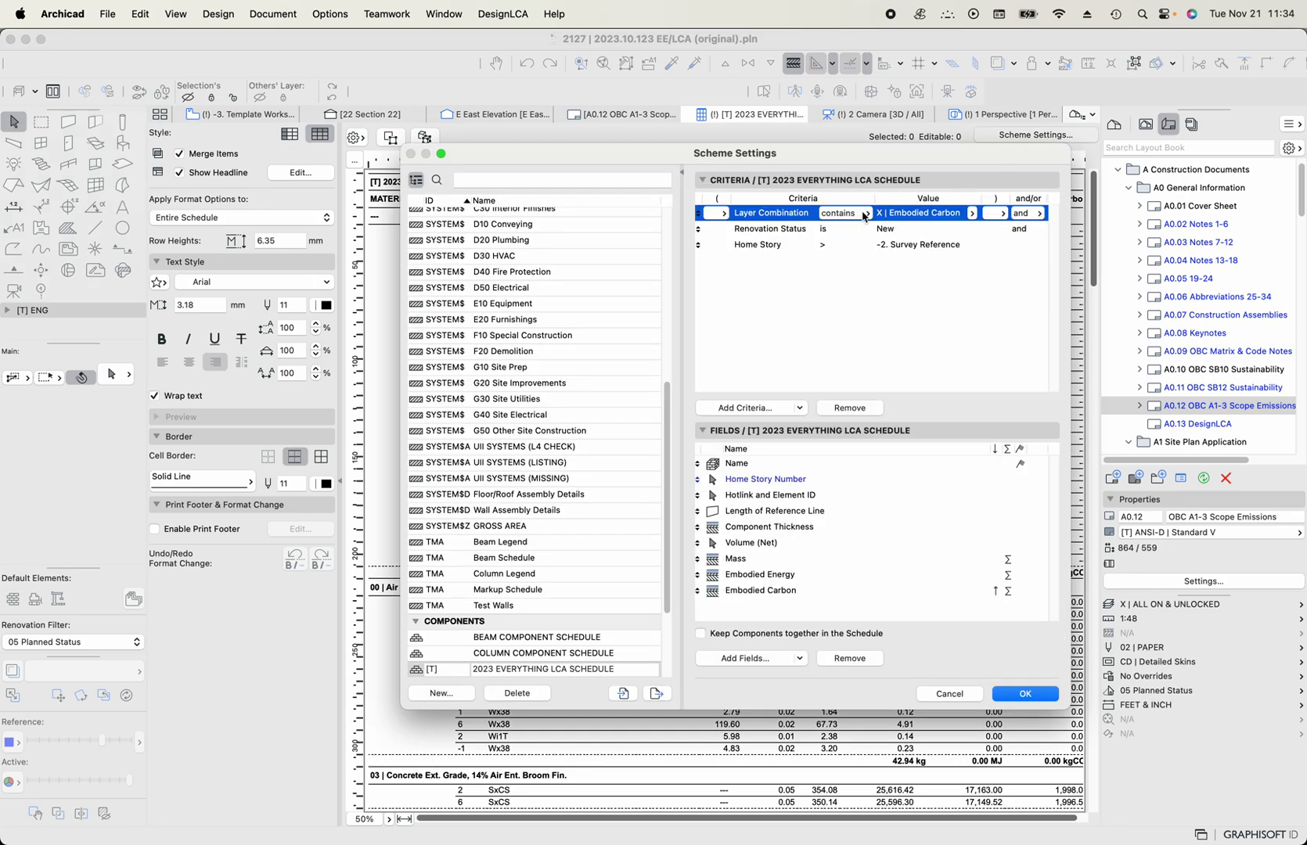
pyautogui.click(970, 215)
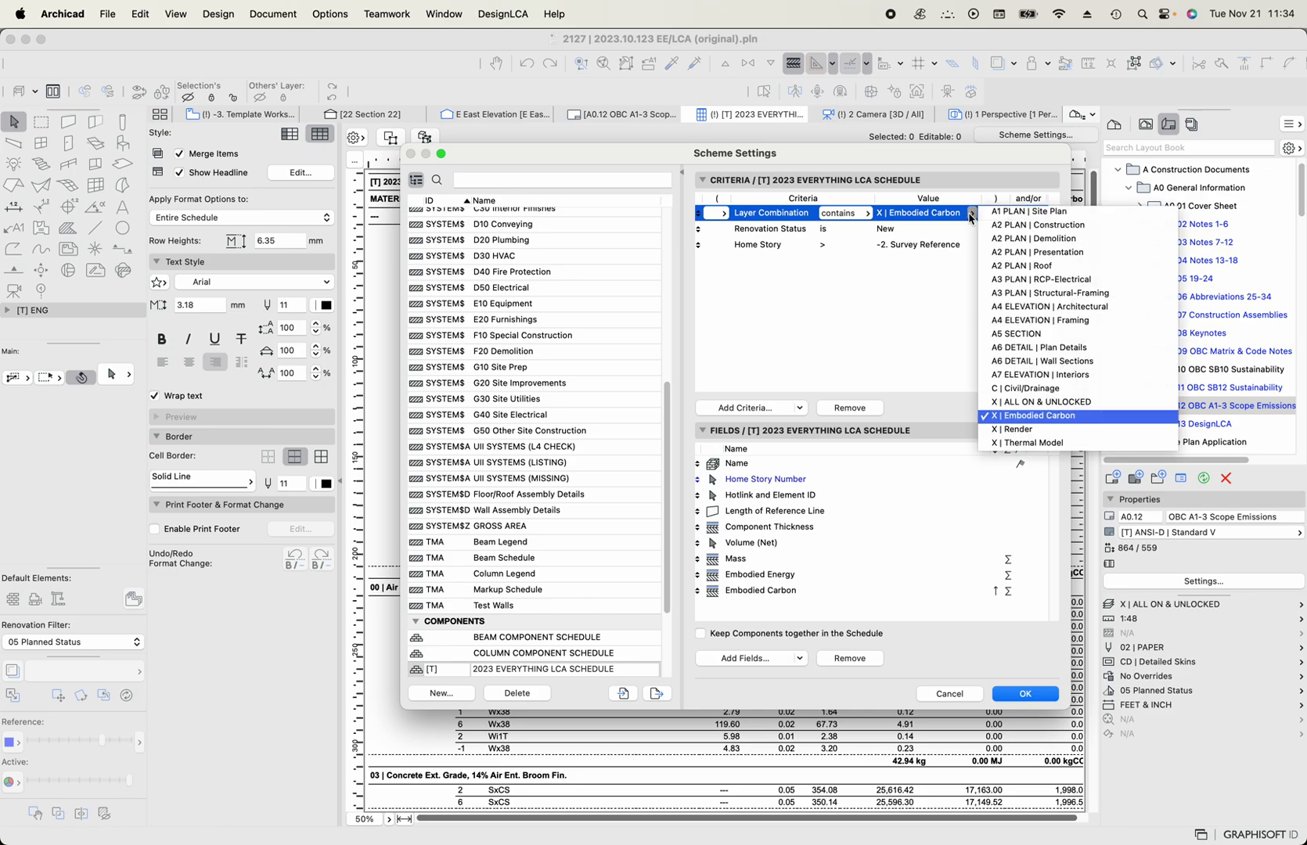
pyautogui.click(970, 216)
pyautogui.click(902, 231)
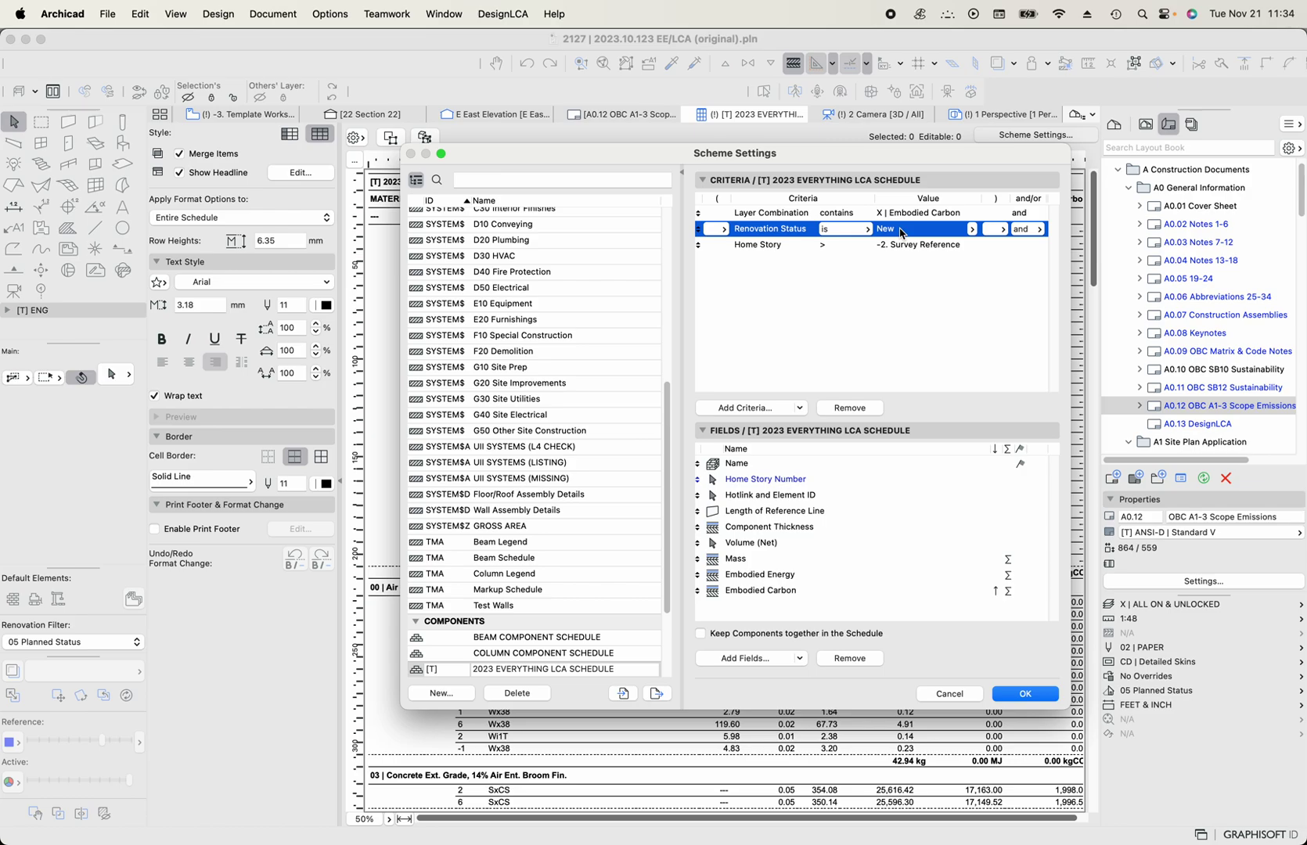
pyautogui.click(970, 230)
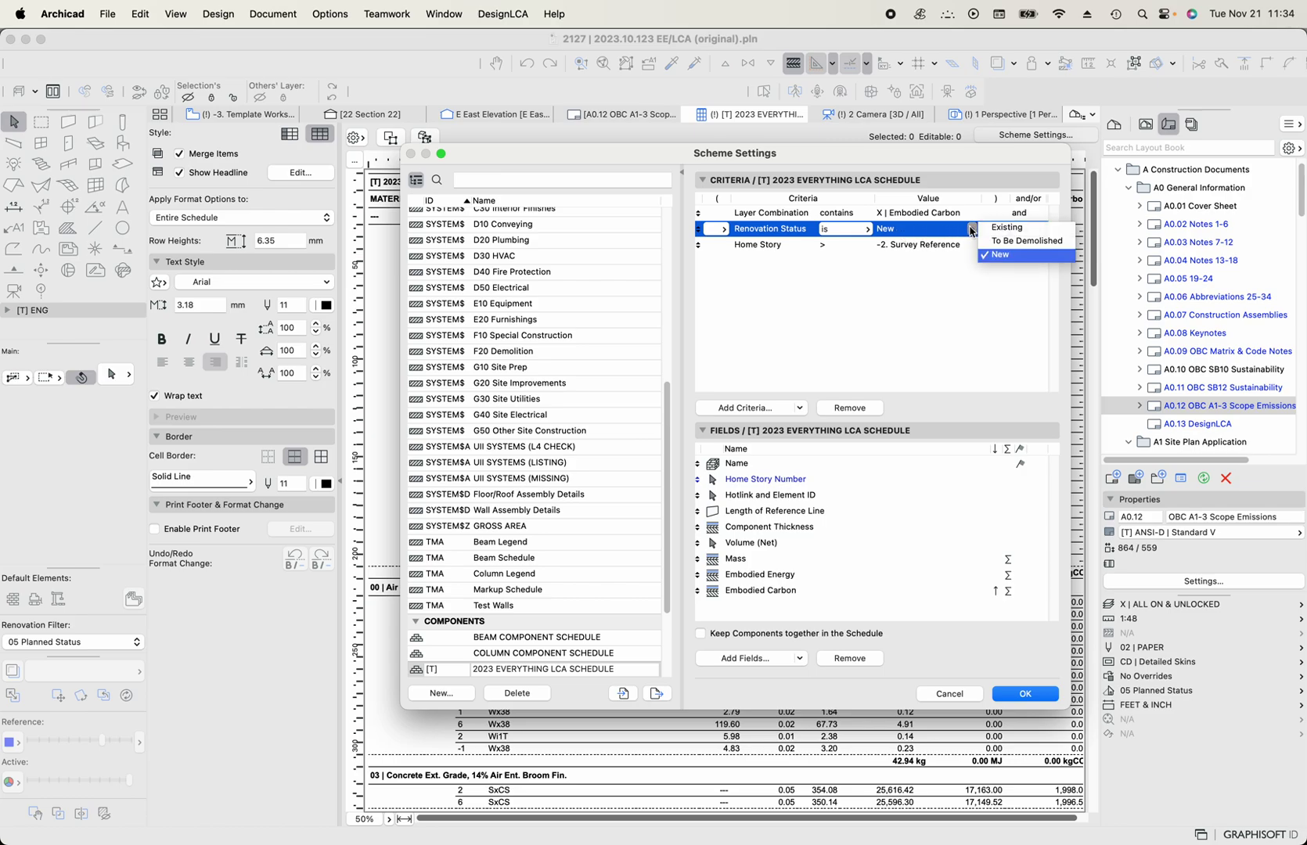
pyautogui.click(919, 249)
pyautogui.click(896, 249)
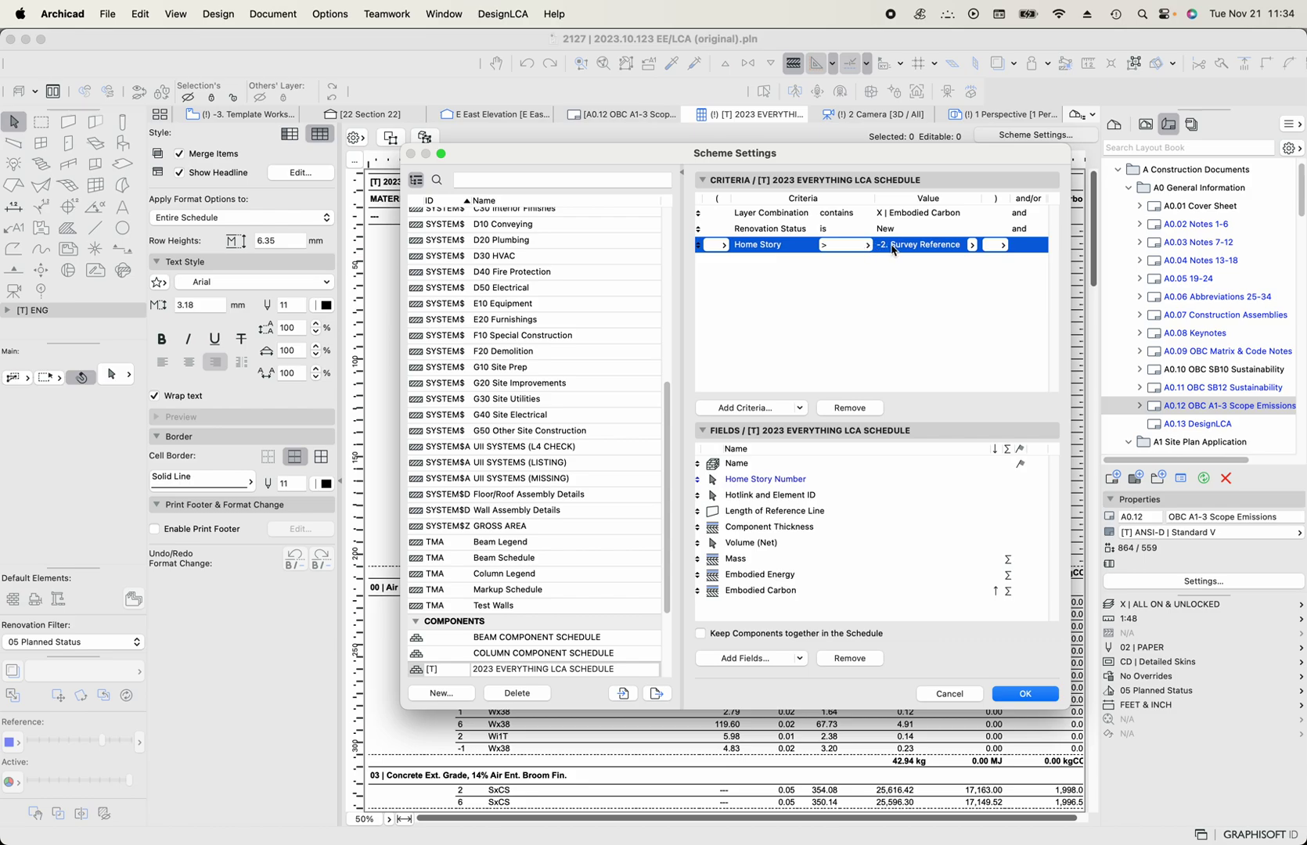
# Review the fields from Name and Home Story through Volume, Mass, Embodied Energy and Embodied Carbon.
pyautogui.click(756, 464)
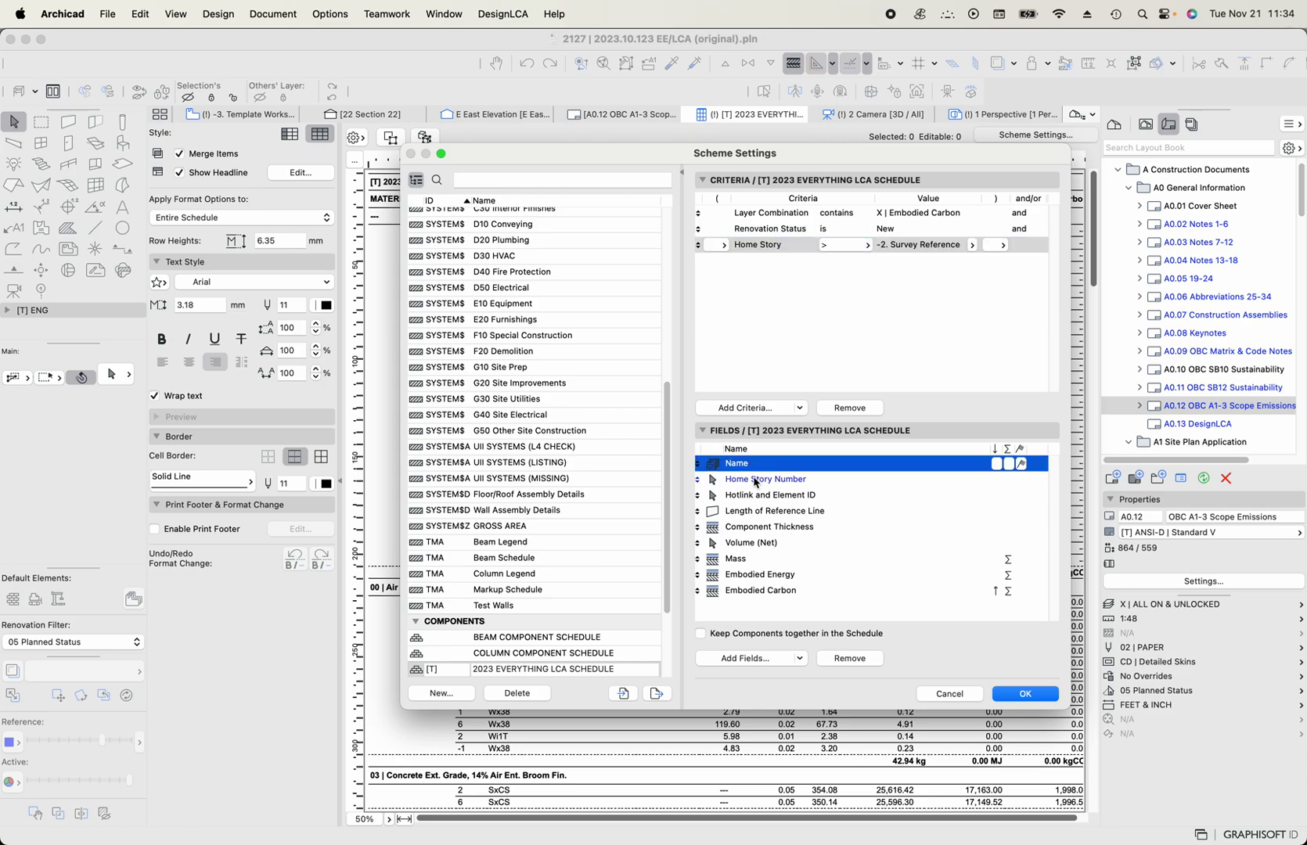
pyautogui.click(757, 480)
pyautogui.click(758, 497)
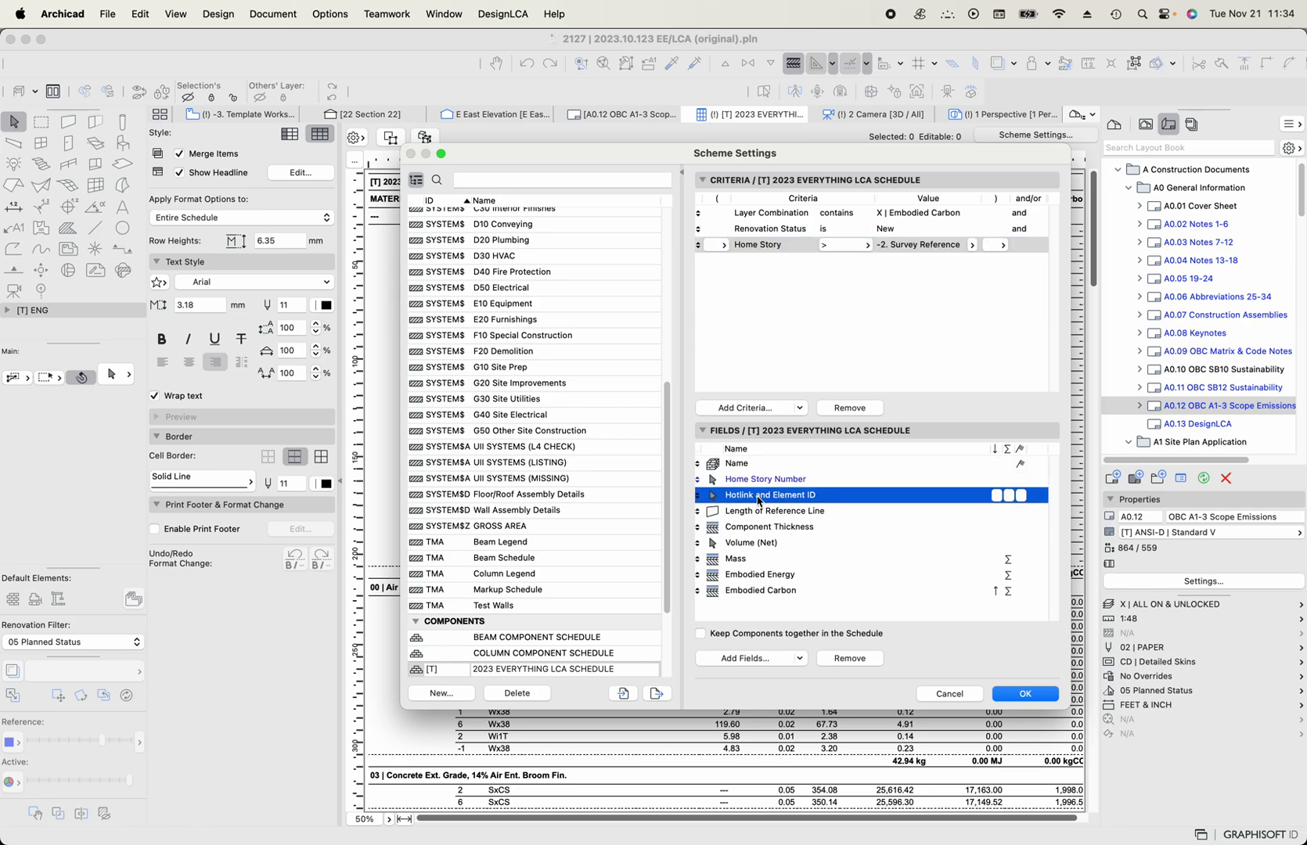
pyautogui.click(761, 512)
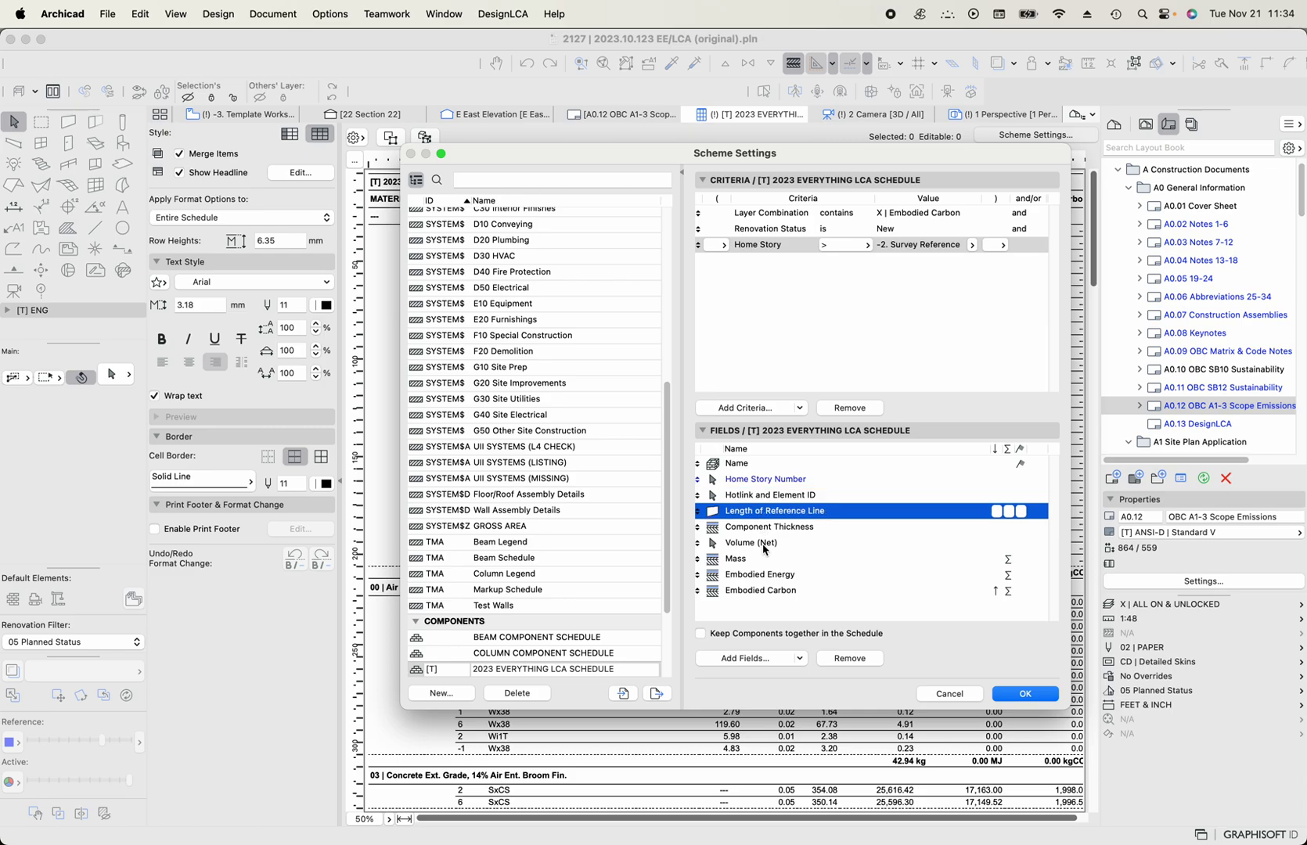
pyautogui.click(766, 531)
pyautogui.click(762, 545)
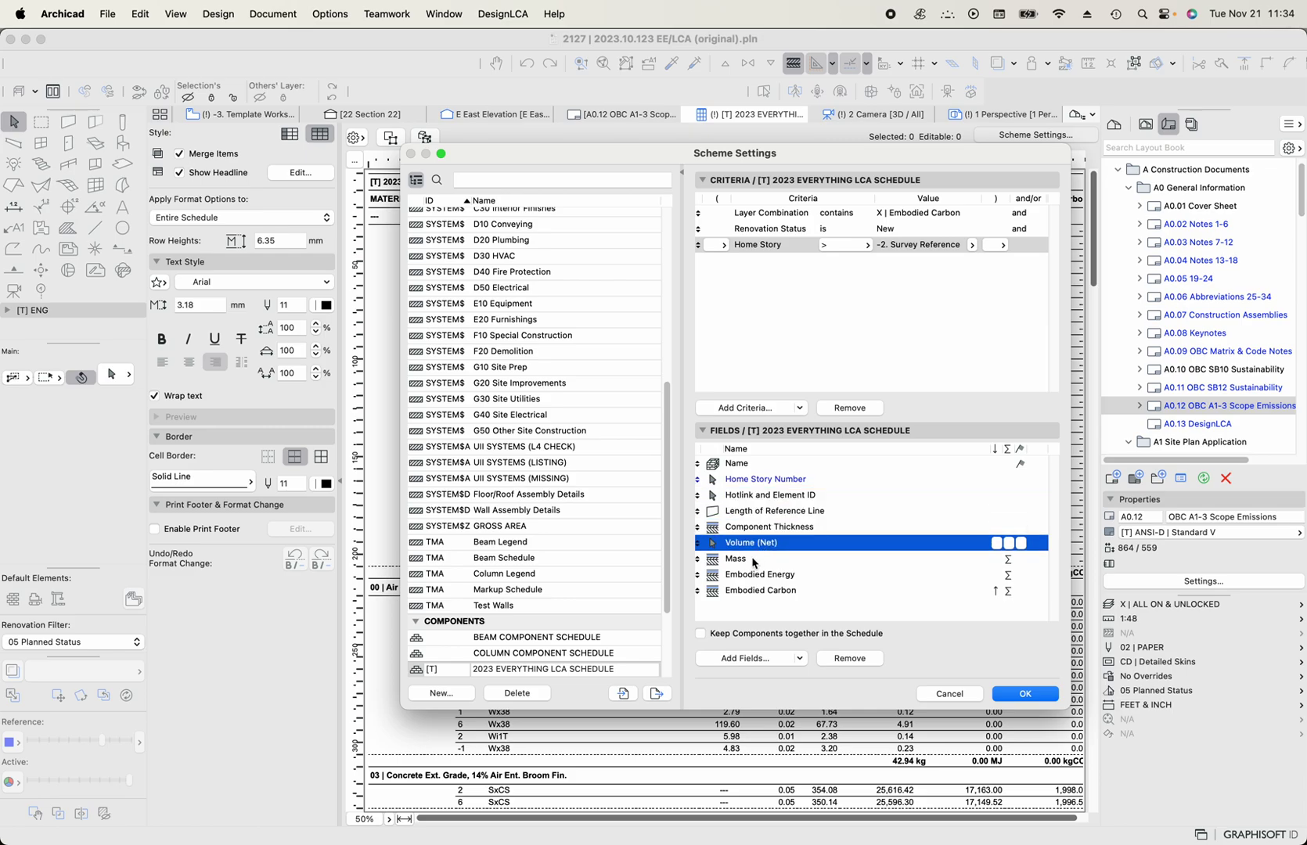
pyautogui.click(754, 560)
pyautogui.click(755, 576)
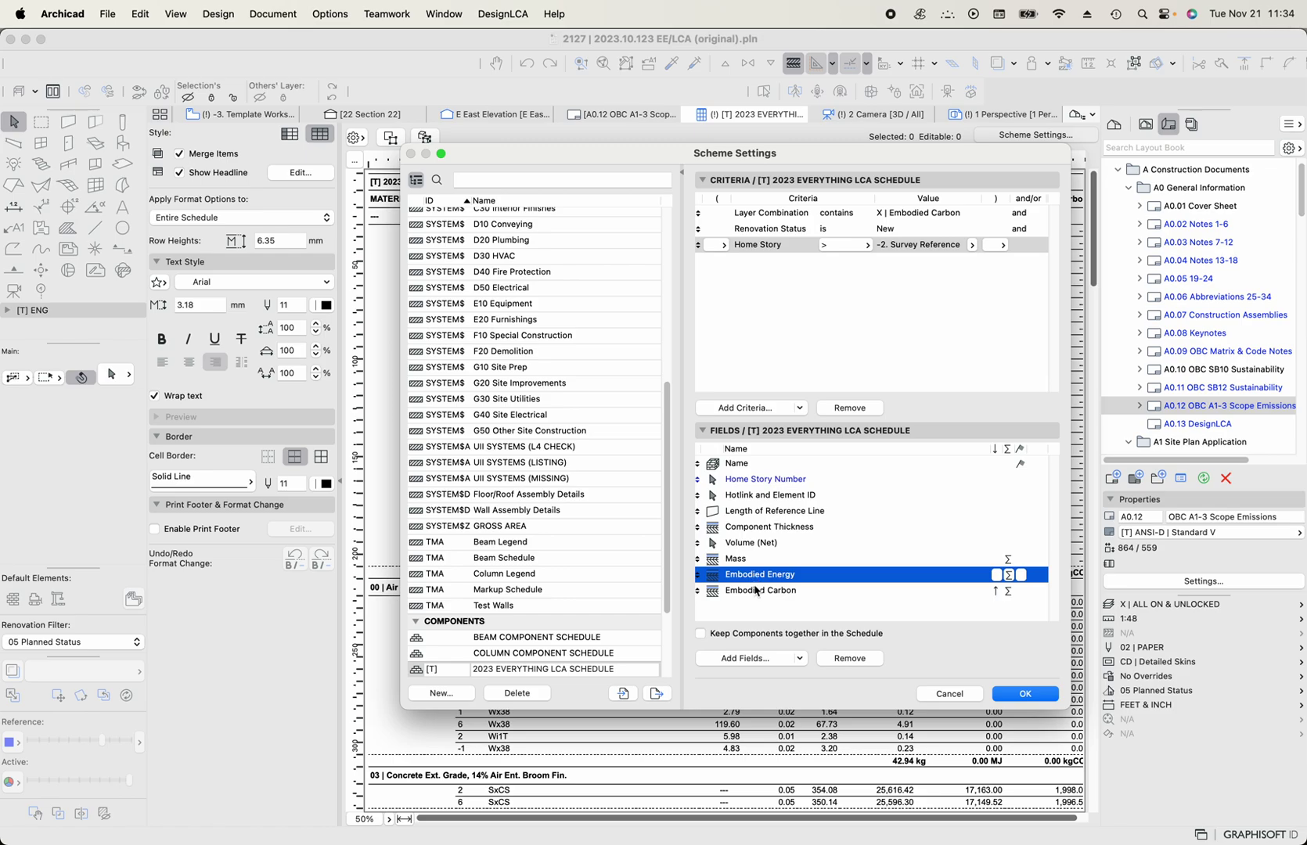
pyautogui.click(756, 596)
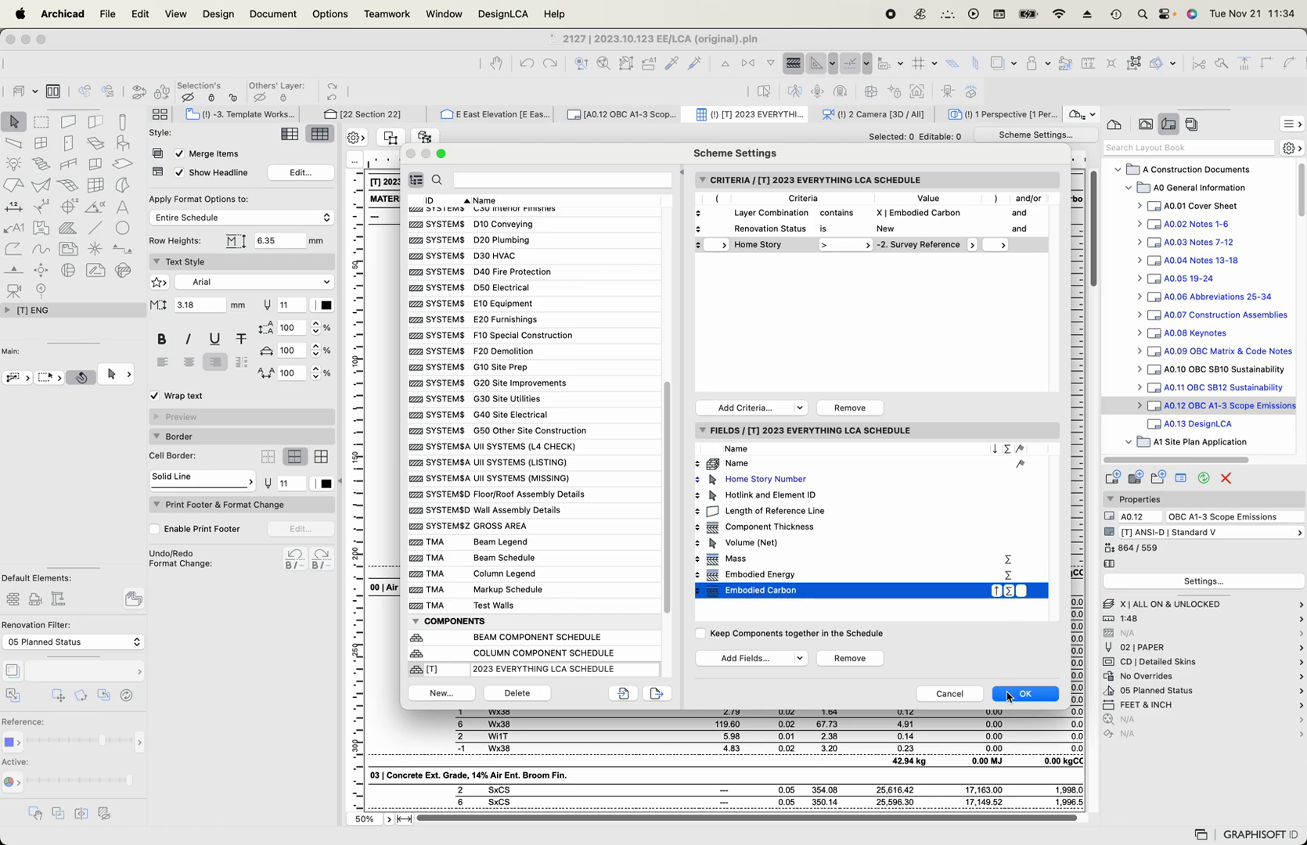
# Cancel Scheme Settings and inspect the subtotal, headline and 1,209,692.19 kgCO₂ grand total rows.
pyautogui.click(966, 697)
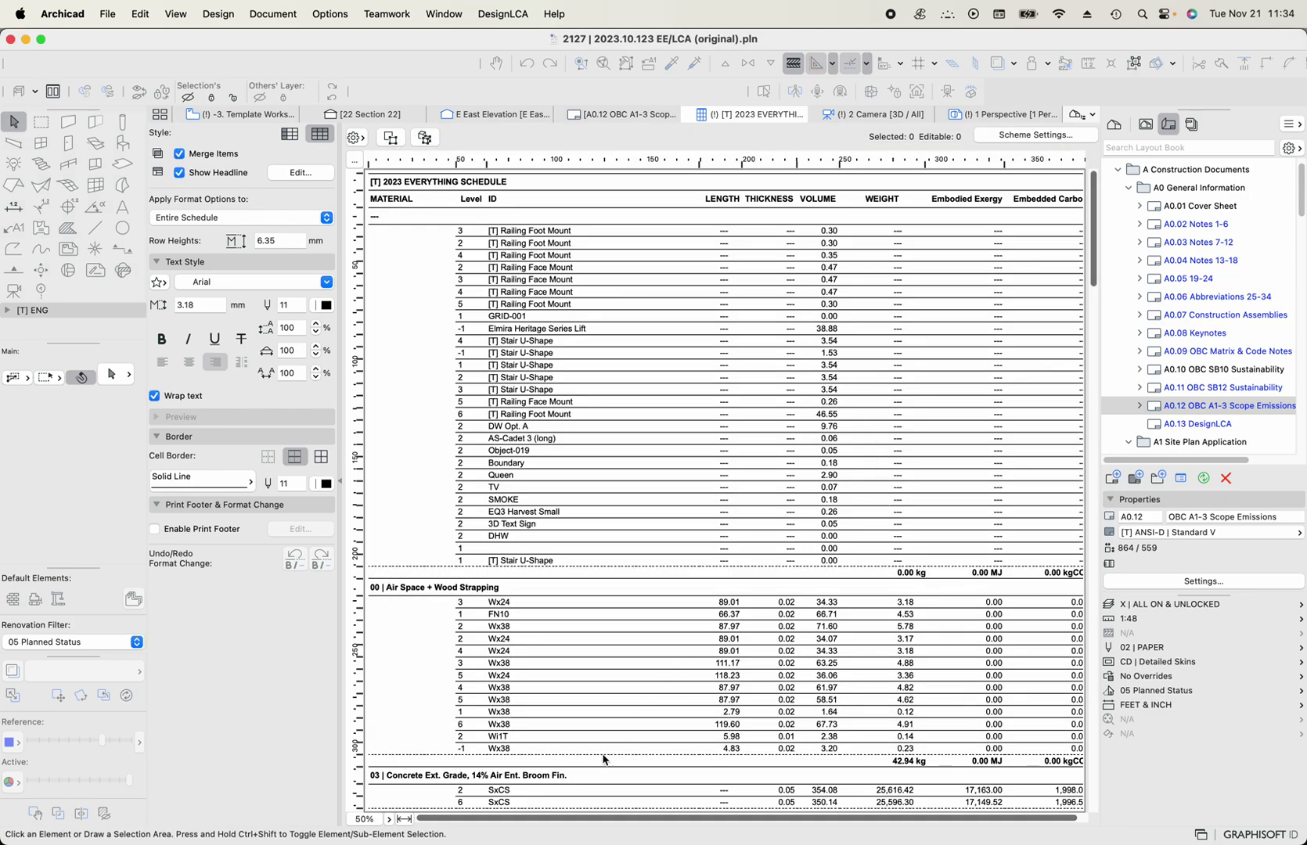
pyautogui.hscroll(1, 626, 829)
pyautogui.scroll(-20, 843, 594)
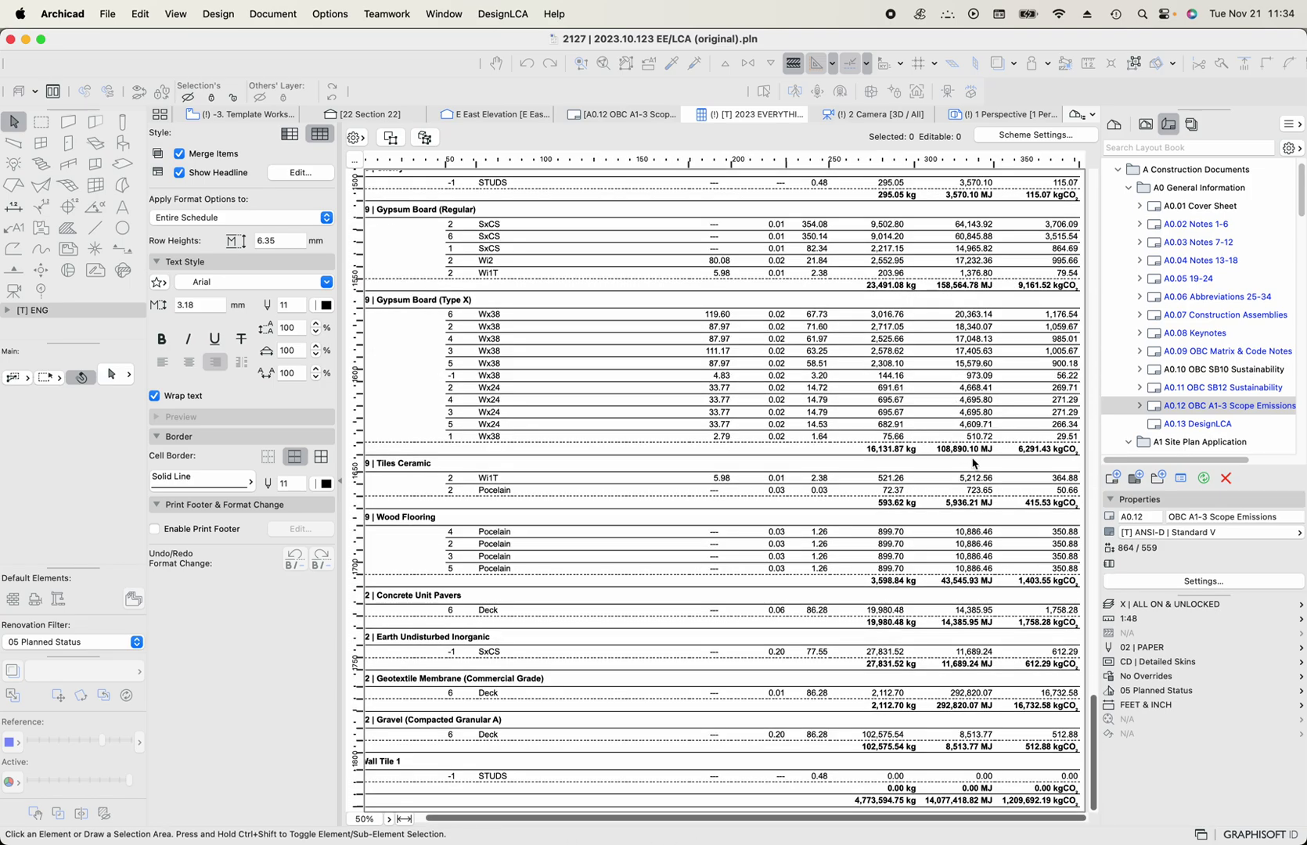
pyautogui.click(1060, 451)
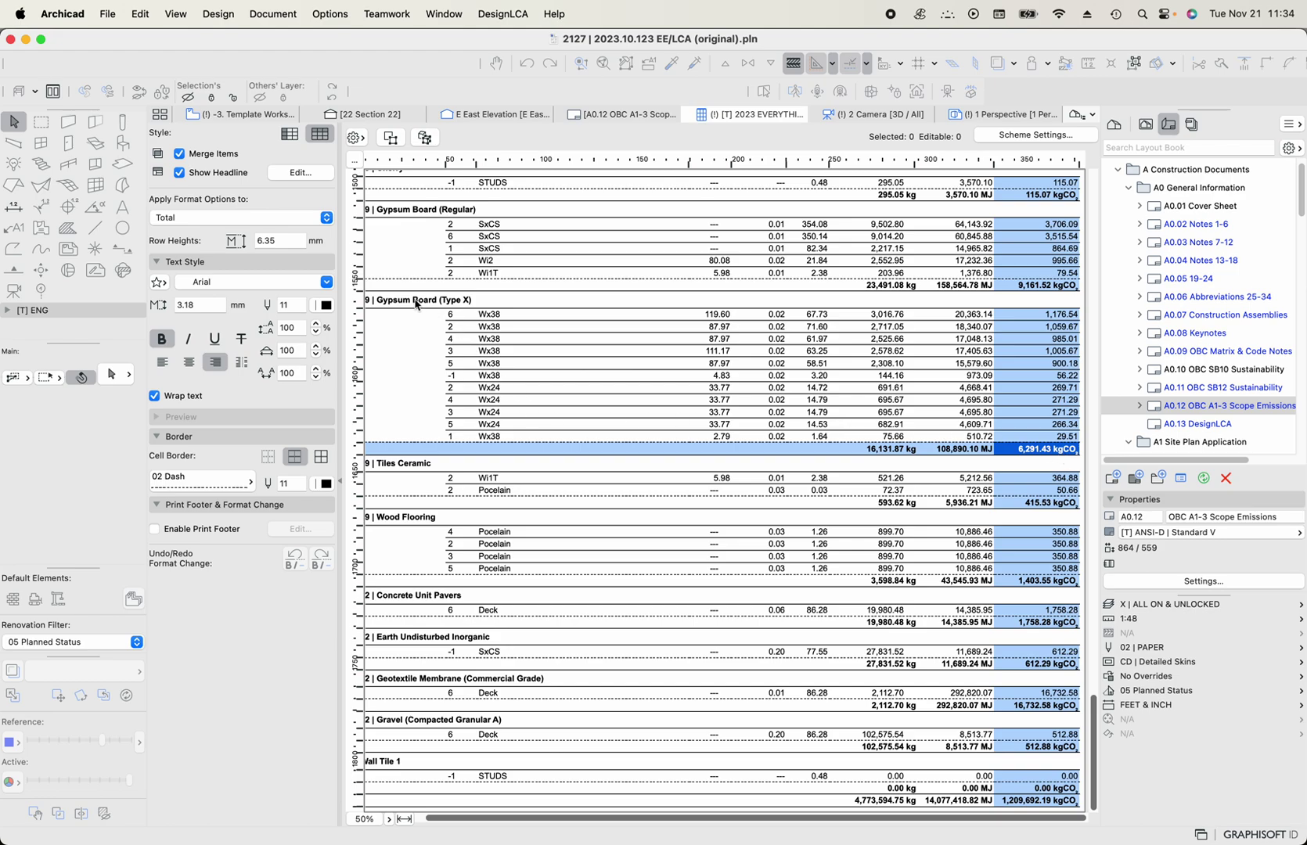
pyautogui.click(417, 302)
pyautogui.click(1033, 453)
pyautogui.hscroll(-1, 1017, 824)
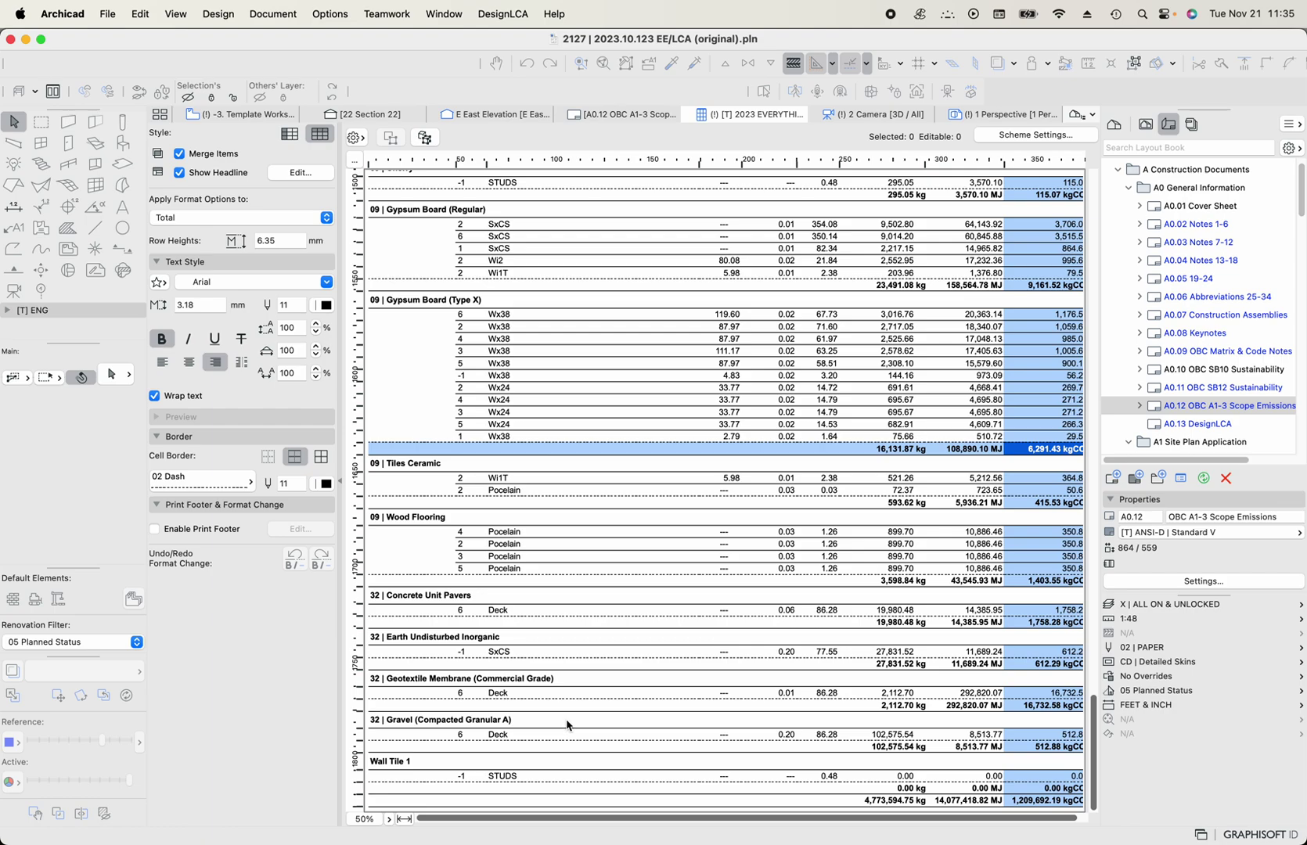
pyautogui.click(1042, 802)
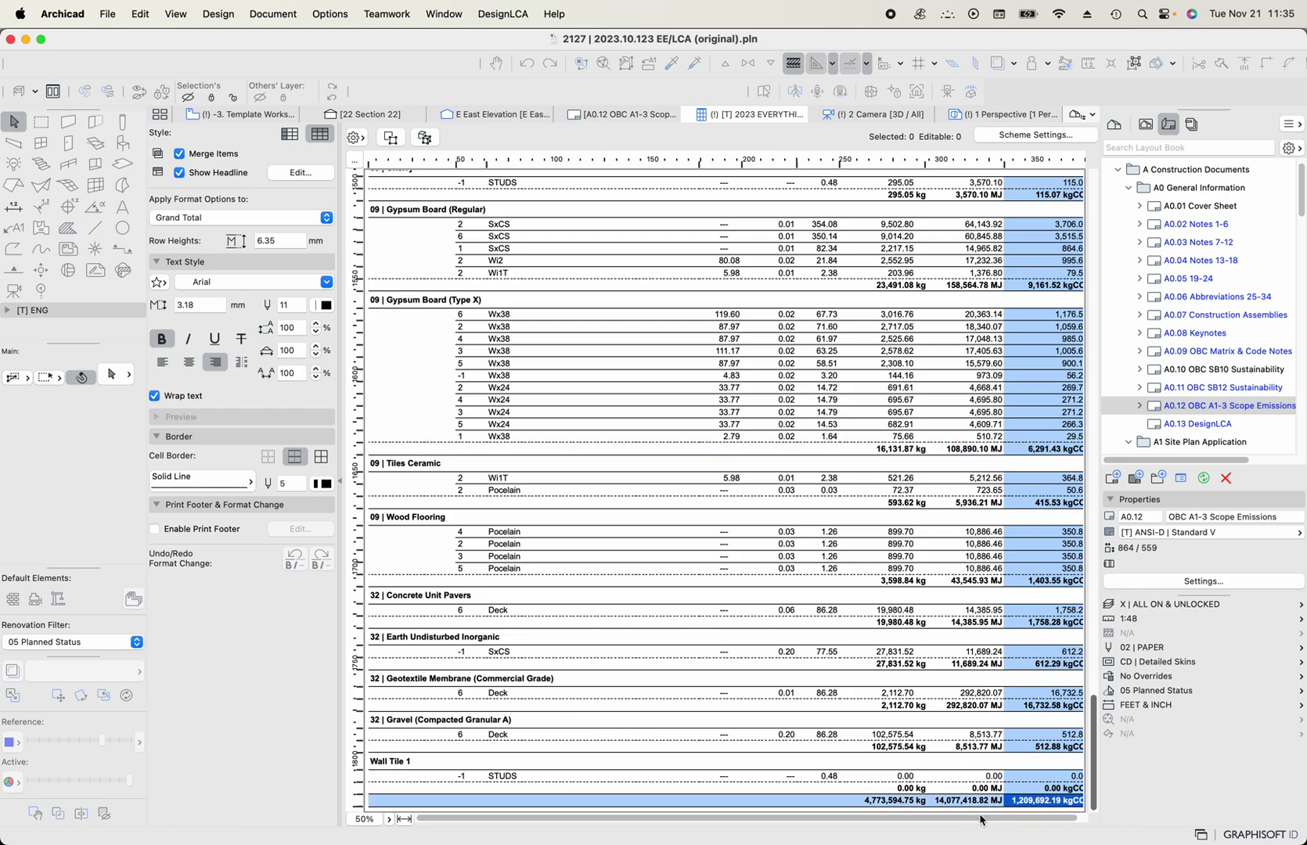
pyautogui.hscroll(1, 983, 821)
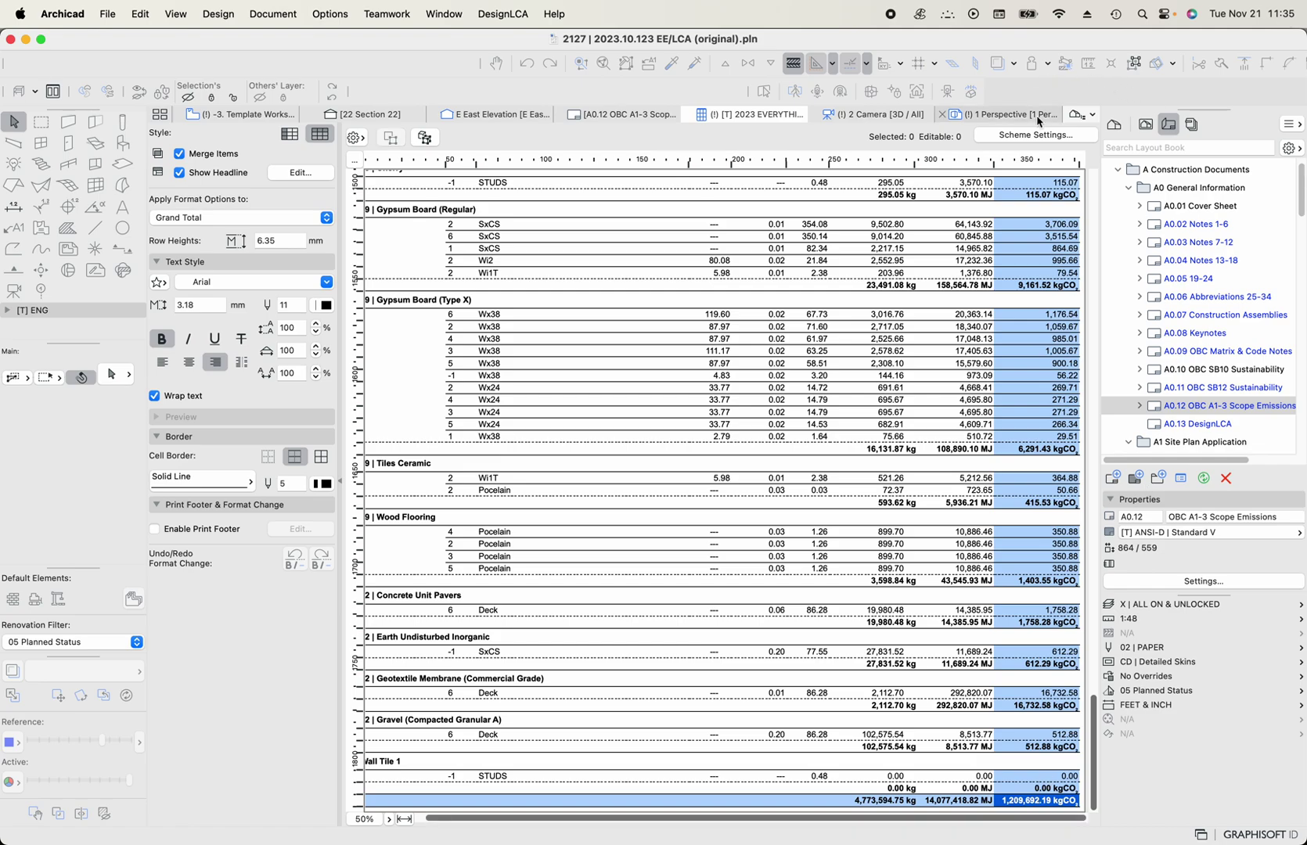
# Reopen Scheme Settings, select the Embodied Carbon field and confirm with OK to refresh the schedule.
pyautogui.click(1035, 134)
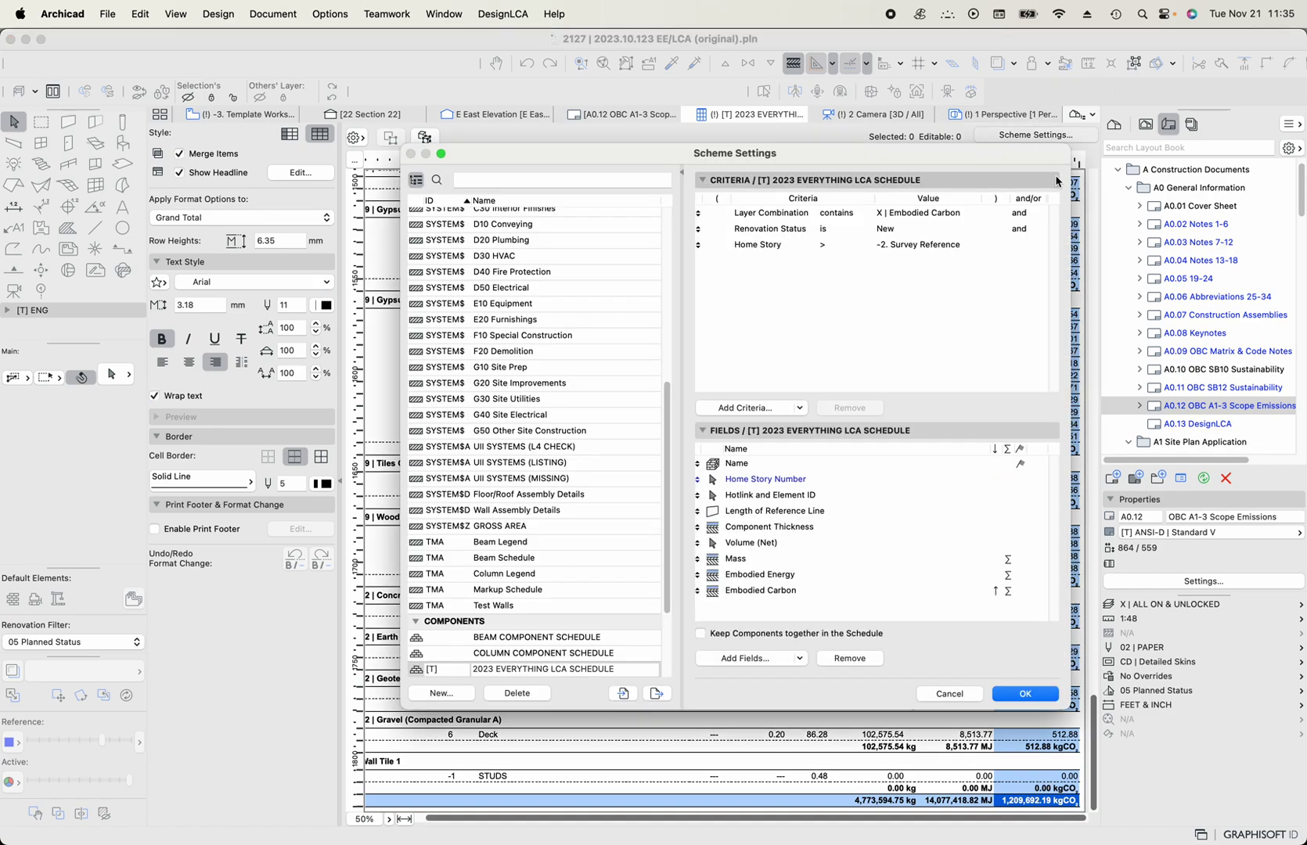
pyautogui.click(1001, 597)
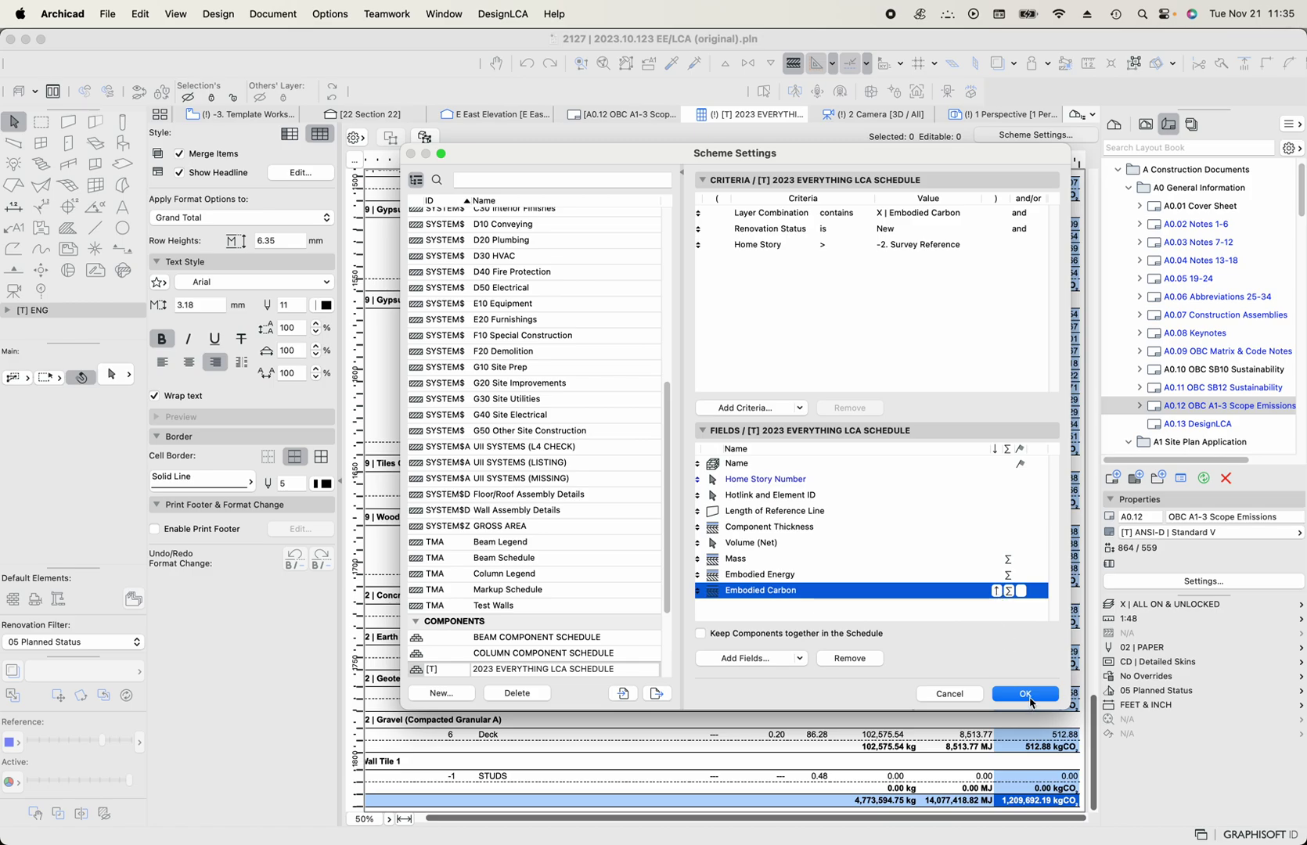
pyautogui.click(1030, 698)
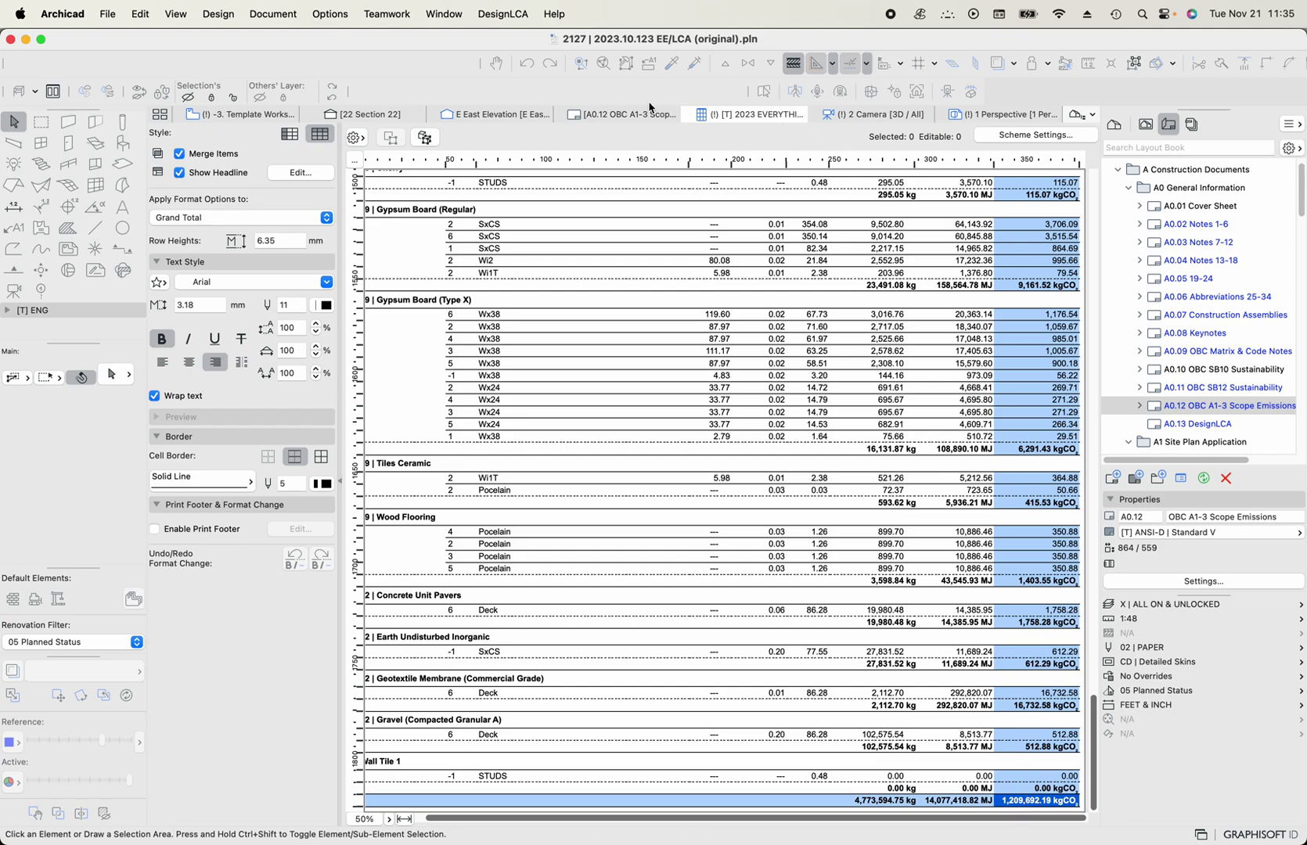
# Switch to the A0.12 OBC A1-3 Scope Emissions layout and inspect its GHGI calculation text block.
pyautogui.click(648, 109)
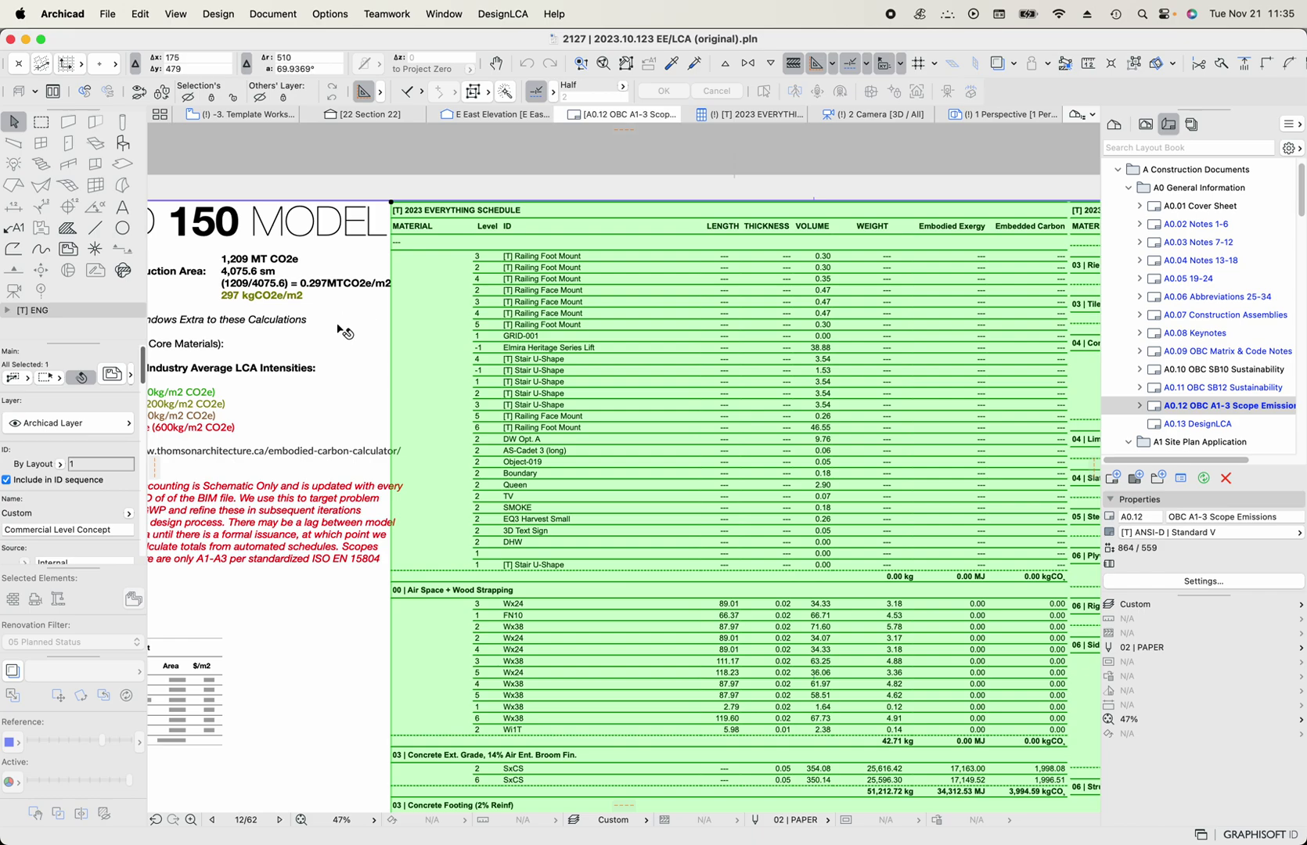
pyautogui.click(342, 336)
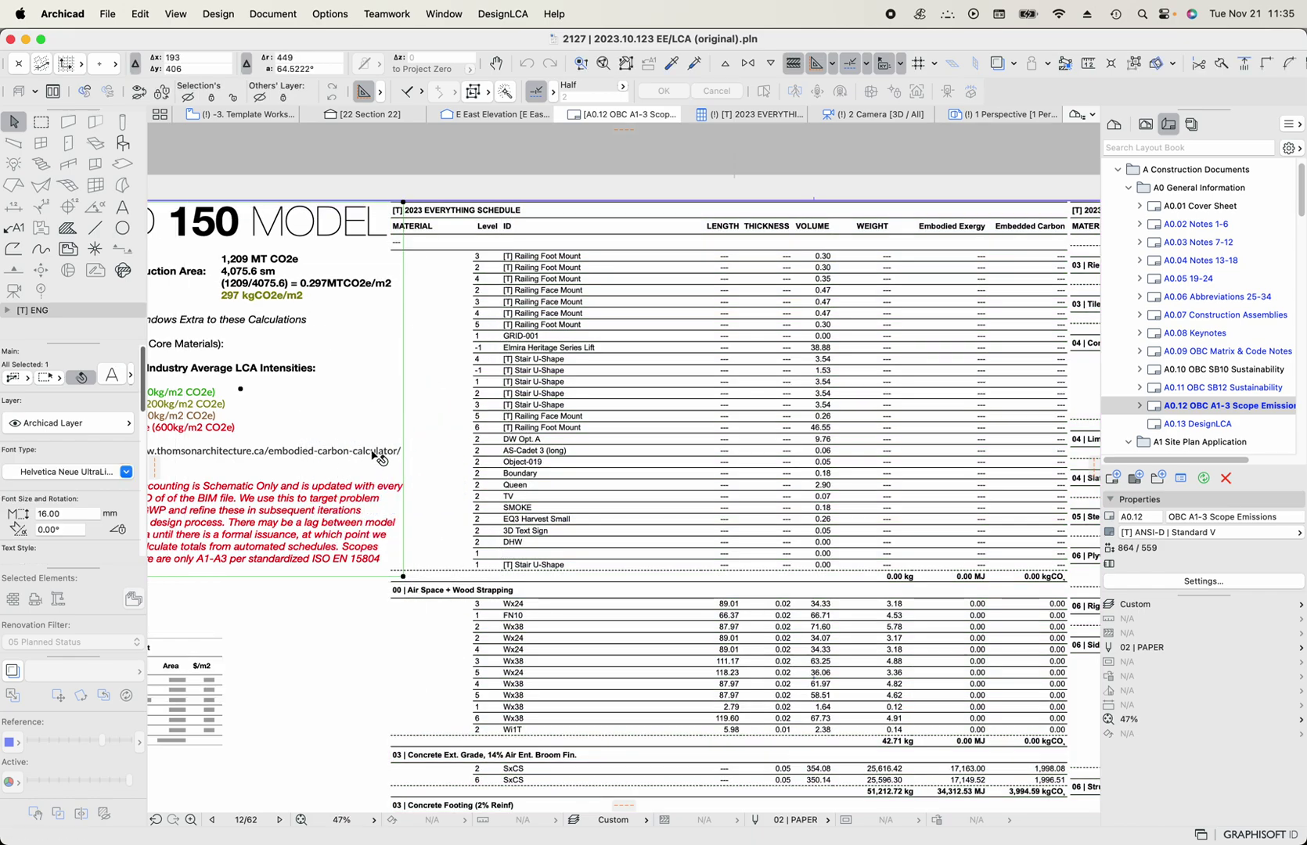
pyautogui.press('Escape')
# Zoom and pan the sheet to review the 1,209 MT CO2e (297 kgCO2e/m²) summary beside the schedules.
pyautogui.scroll(5, 505, 595)
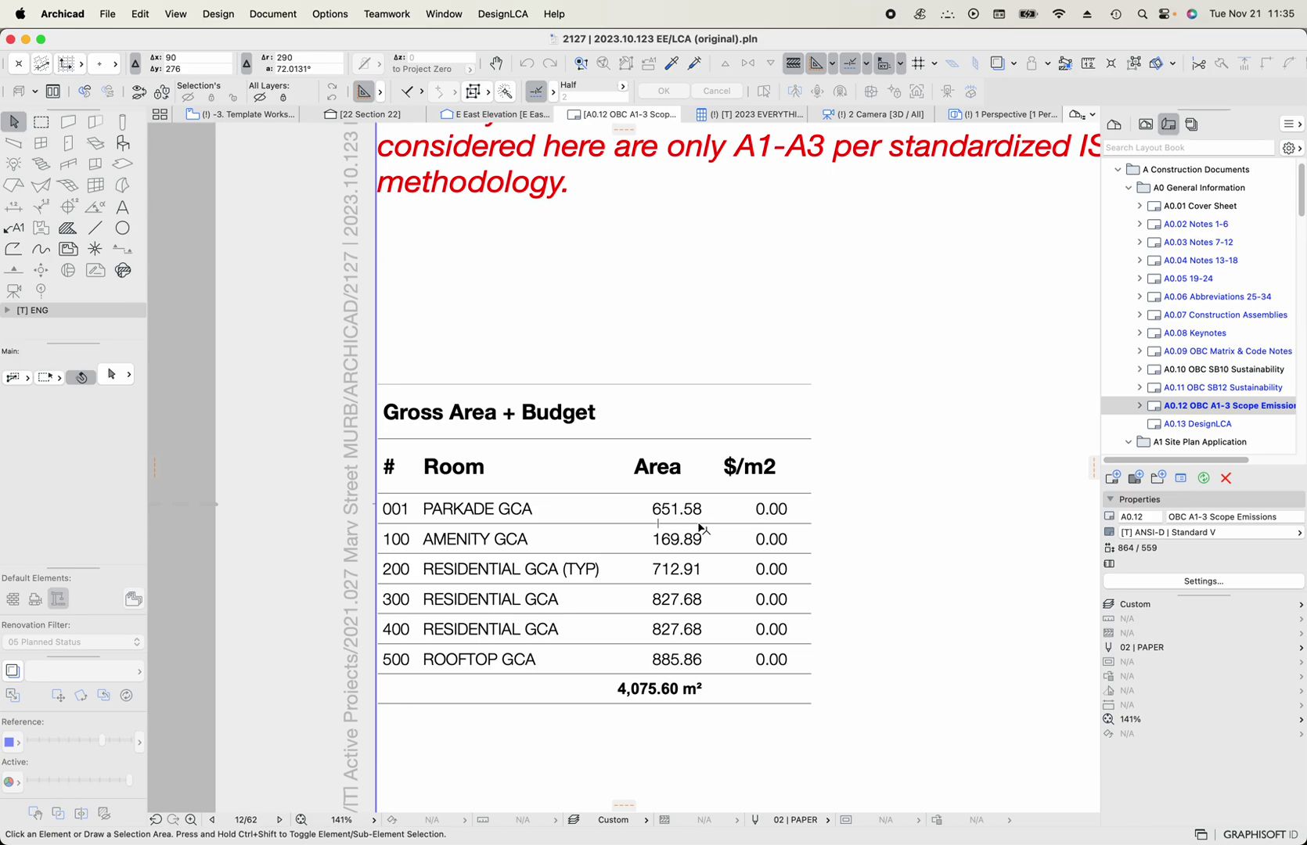
pyautogui.scroll(-5, 700, 529)
pyautogui.scroll(5, 776, 360)
pyautogui.scroll(5, 716, 259)
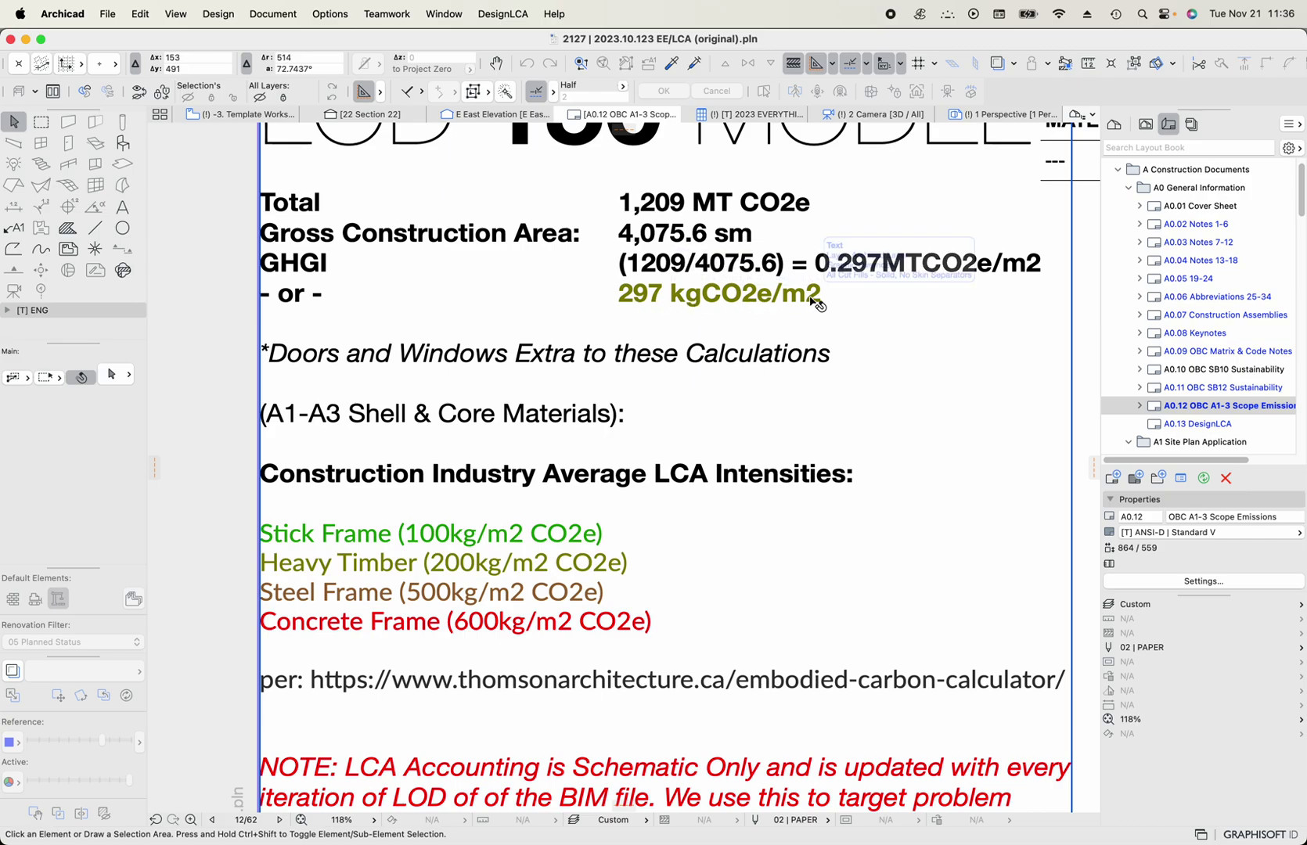
pyautogui.scroll(-5, 758, 356)
pyautogui.hscroll(-4, 758, 356)
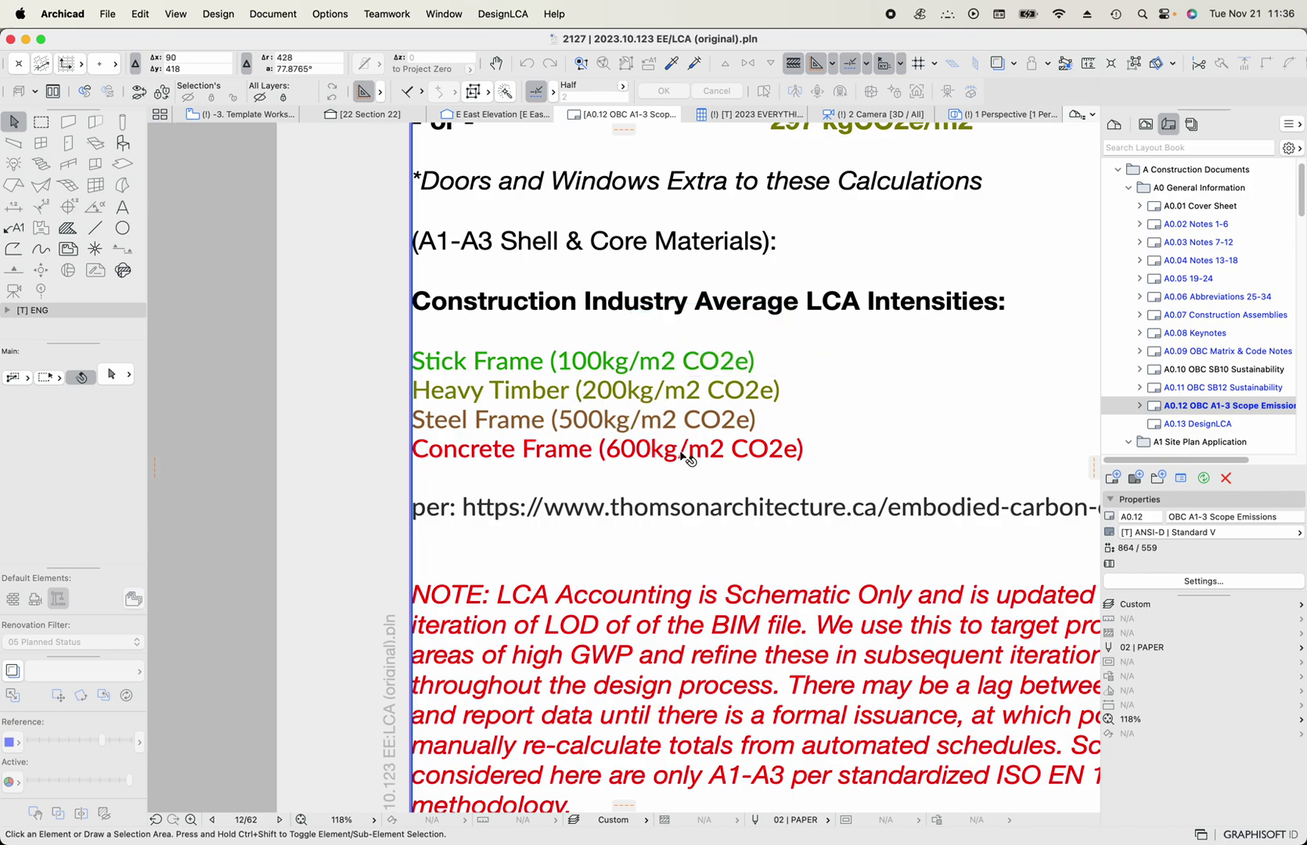
pyautogui.scroll(-2, 689, 459)
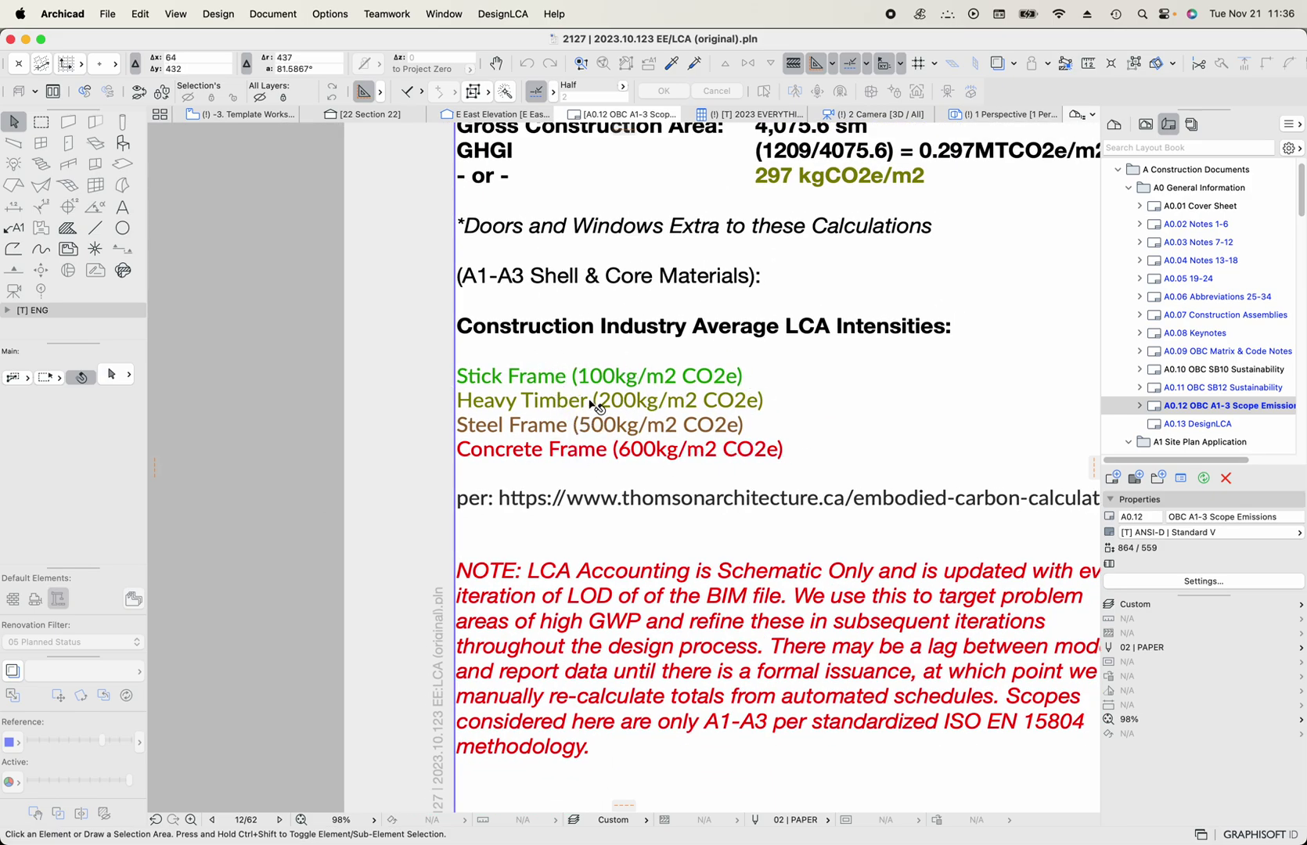
pyautogui.scroll(-2, 720, 398)
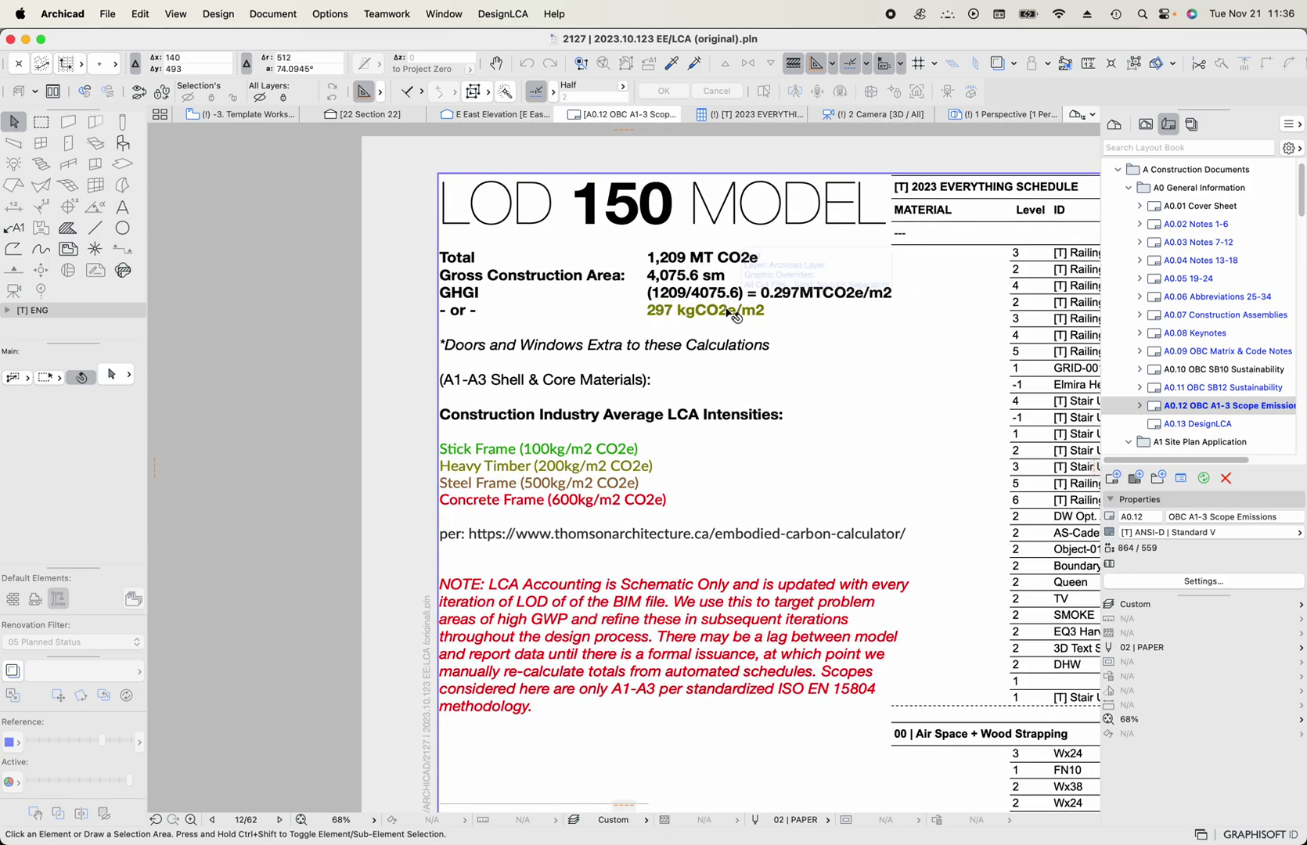
pyautogui.scroll(2, 714, 331)
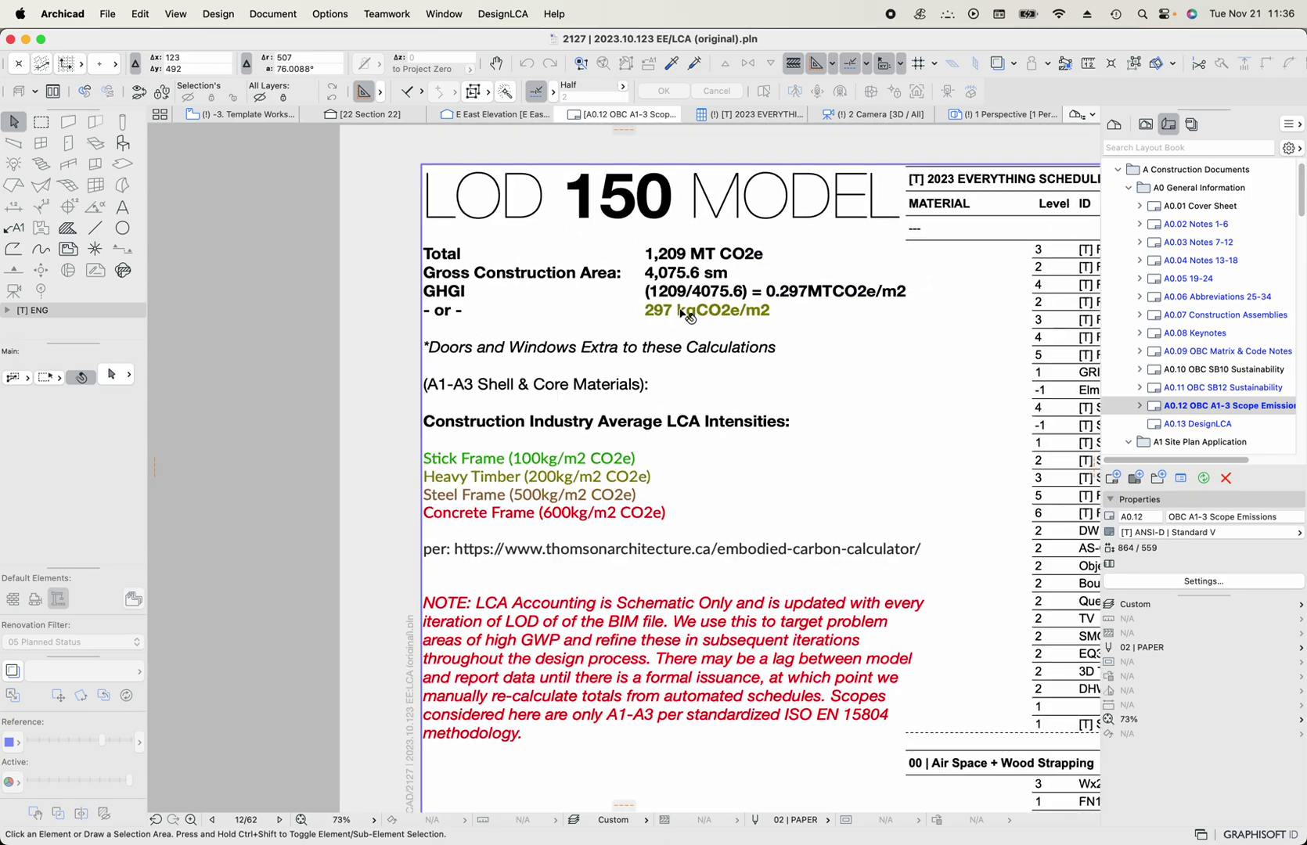
pyautogui.scroll(-4, 679, 320)
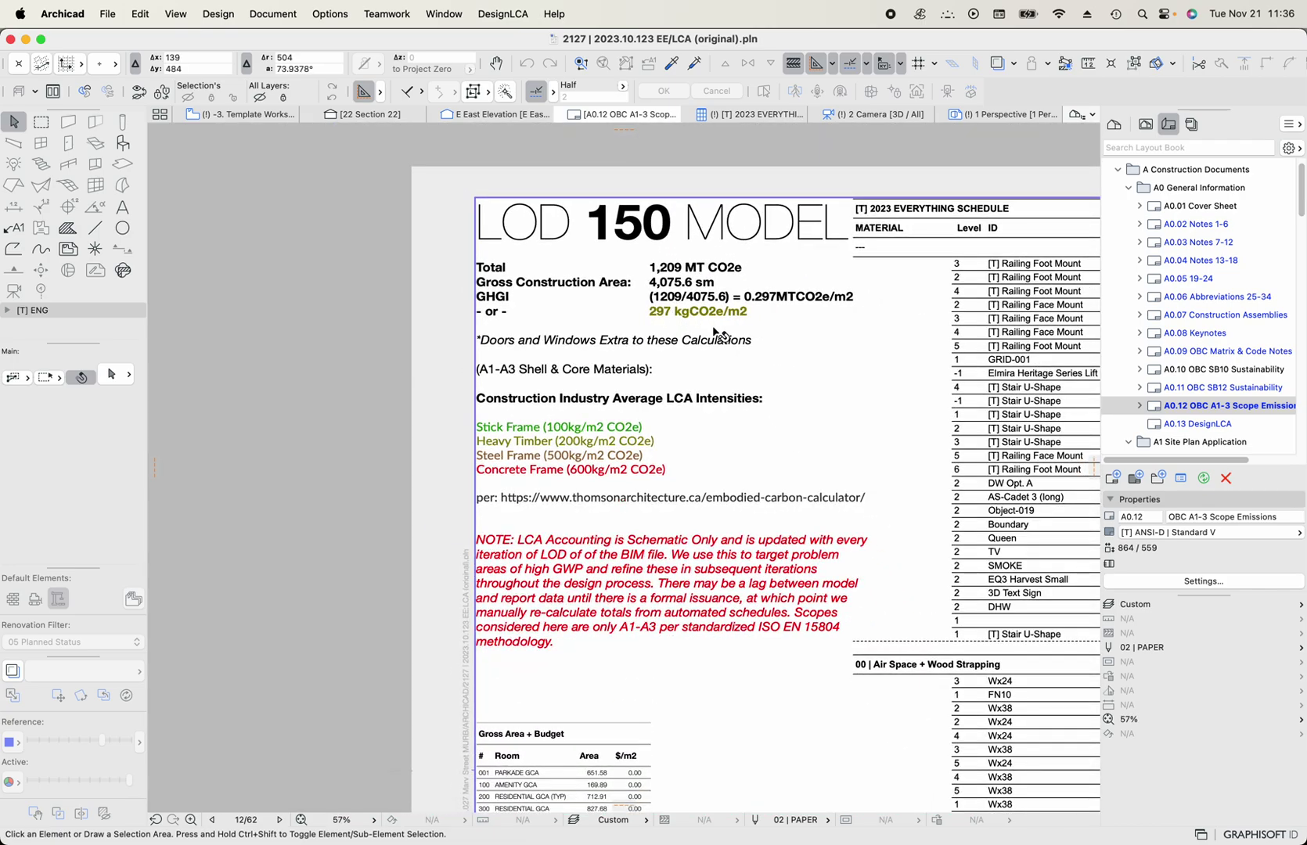
pyautogui.scroll(-4, 593, 319)
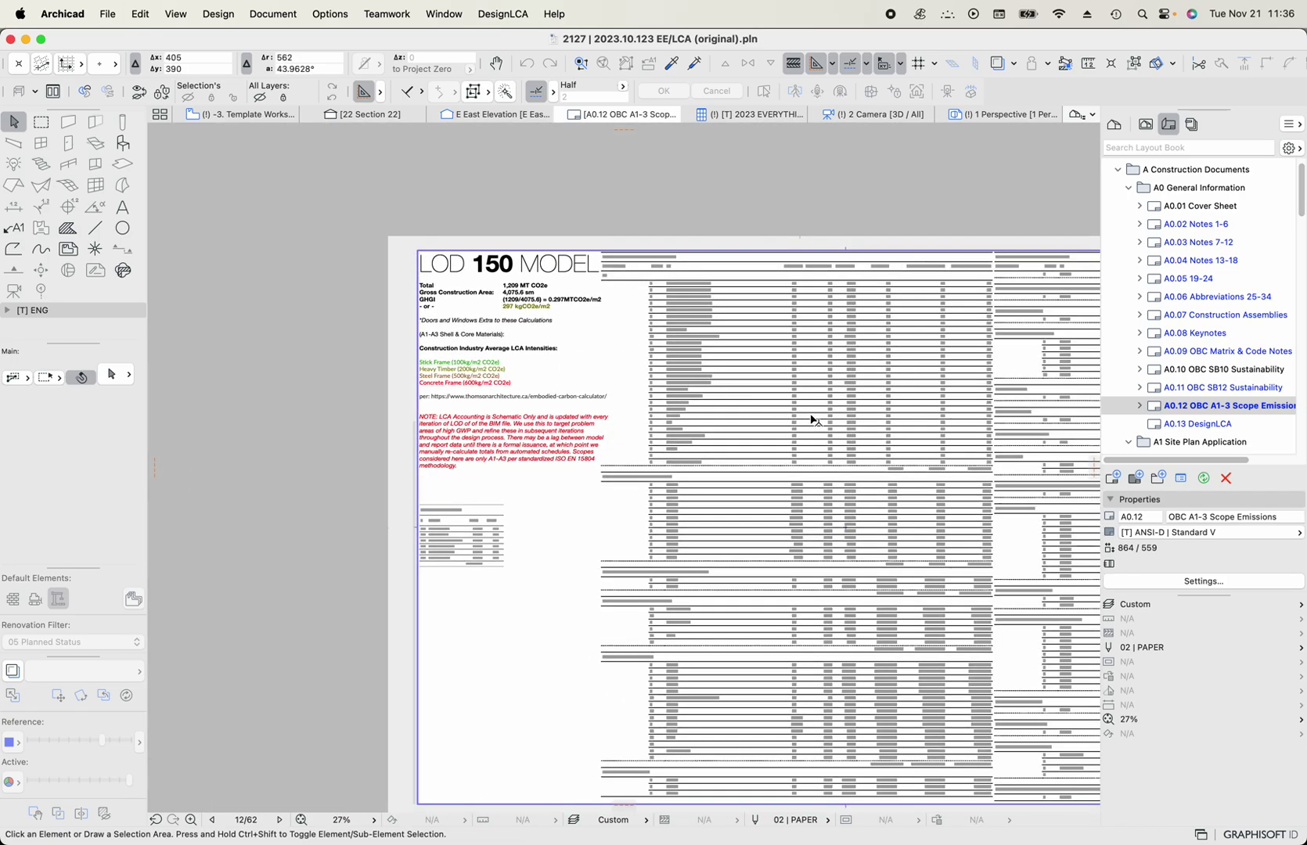
pyautogui.moveTo(810, 422); pyautogui.dragTo(636, 364, button='middle')
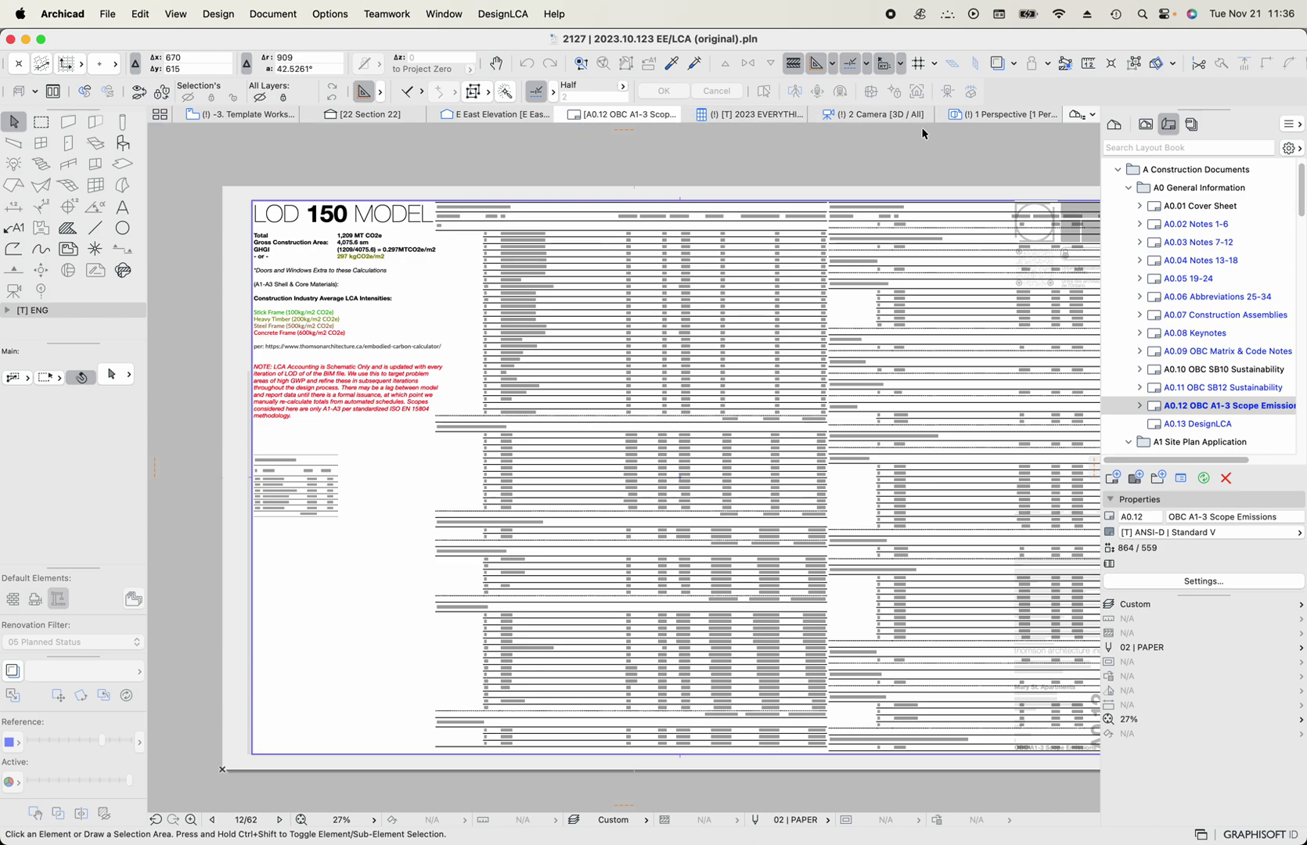
# Open Section 44 from the View Map.
pyautogui.scroll(-1, 1203, 312)
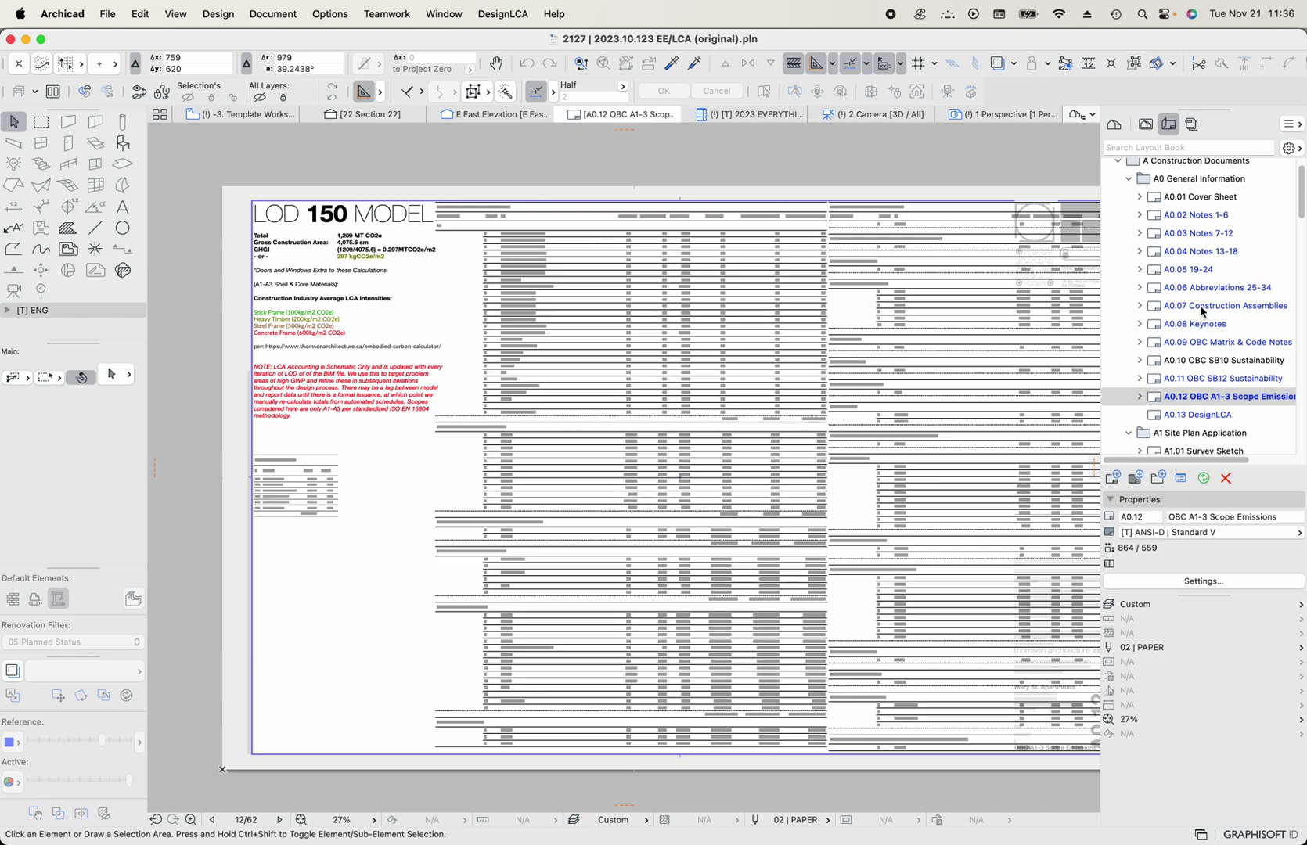
pyautogui.click(1145, 123)
pyautogui.scroll(-2, 1177, 238)
pyautogui.scroll(10, 1177, 238)
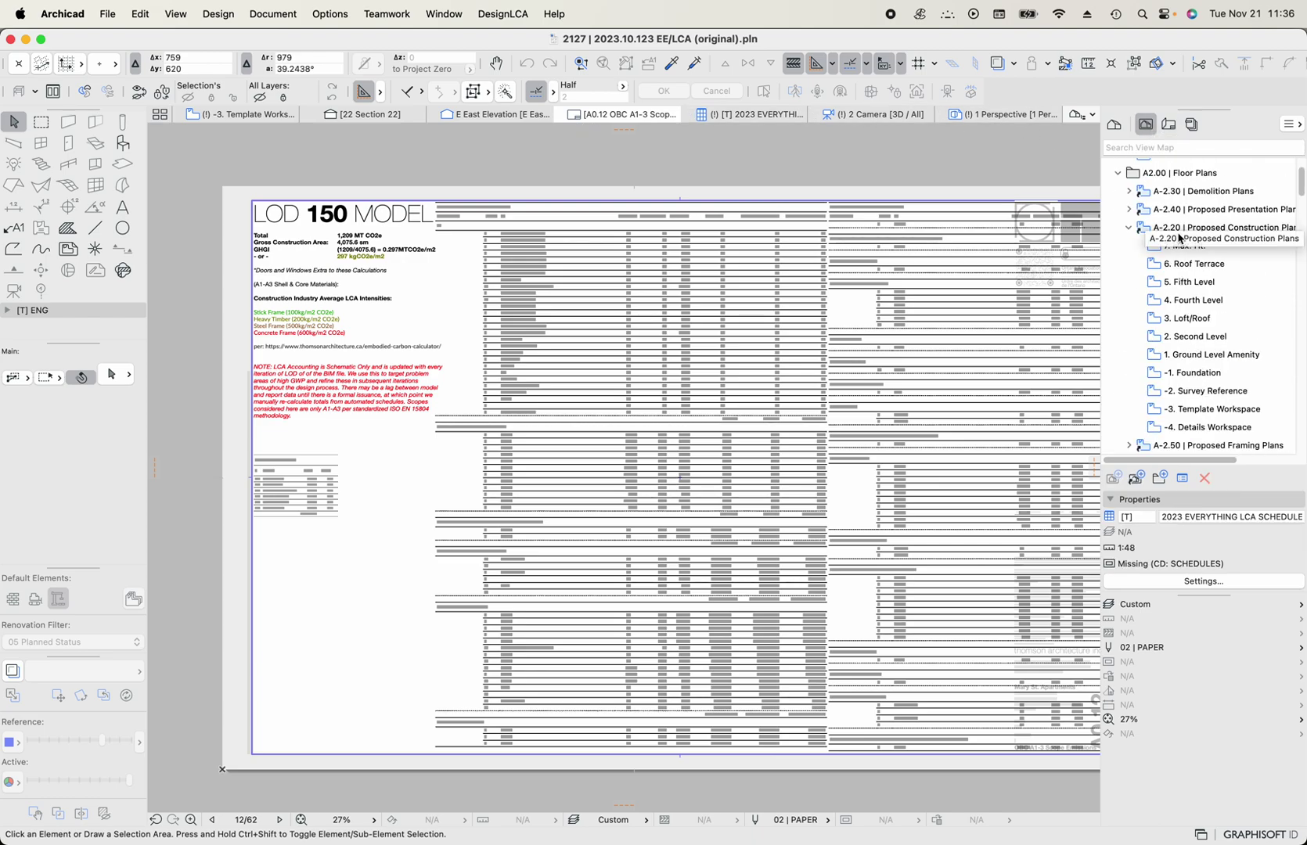
pyautogui.scroll(-5, 1217, 288)
pyautogui.click(1221, 296)
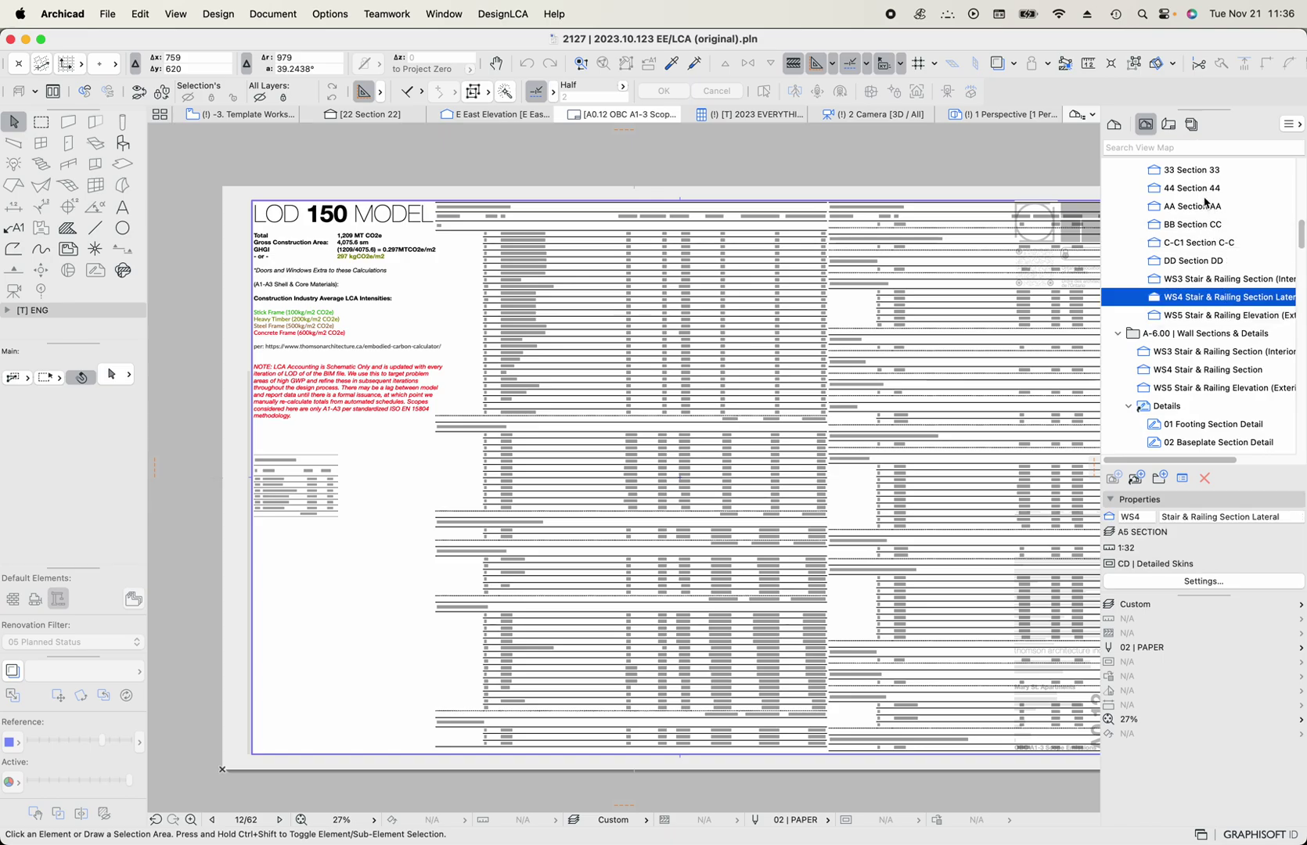
pyautogui.doubleClick(1193, 188)
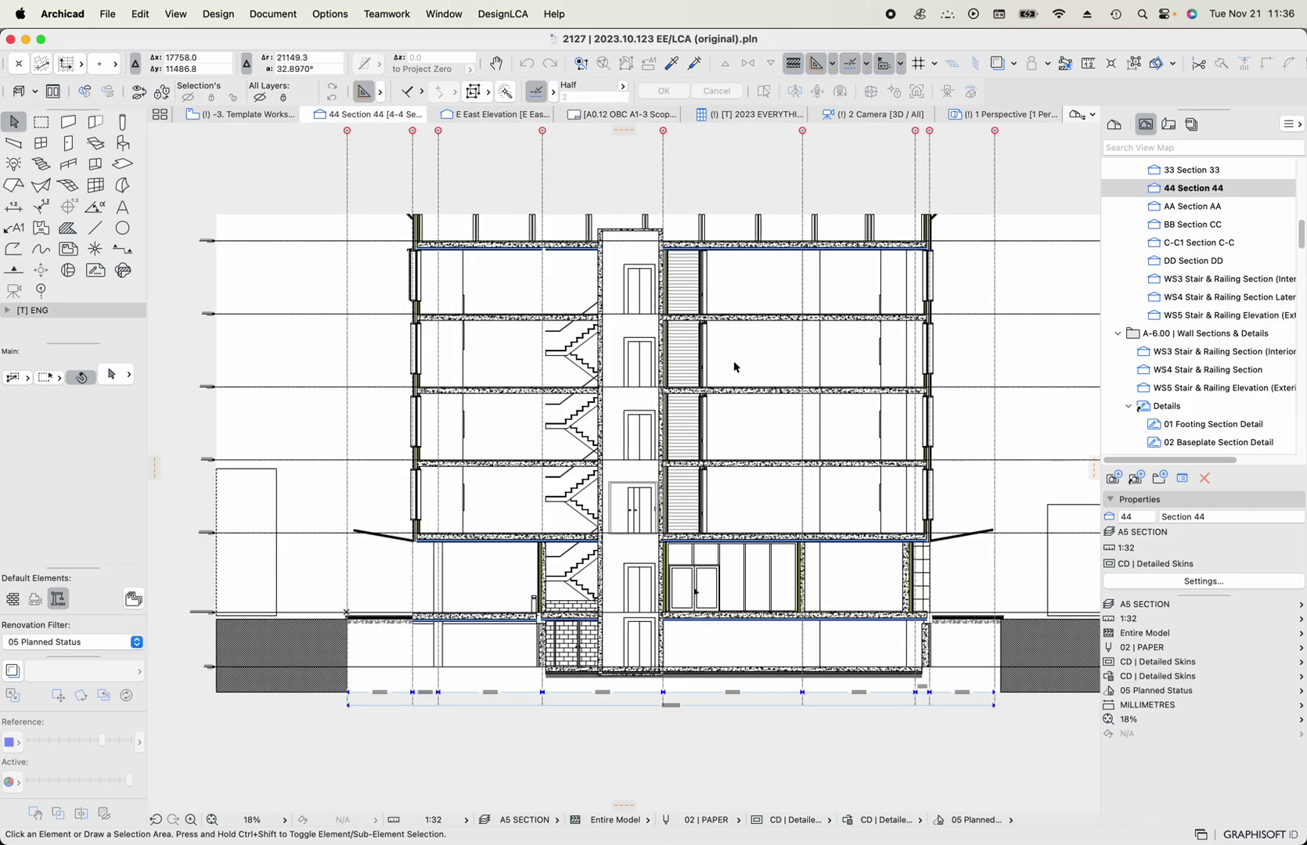
# Zoom into the section and select the foundation wall at ground level.
pyautogui.scroll(5, 742, 466)
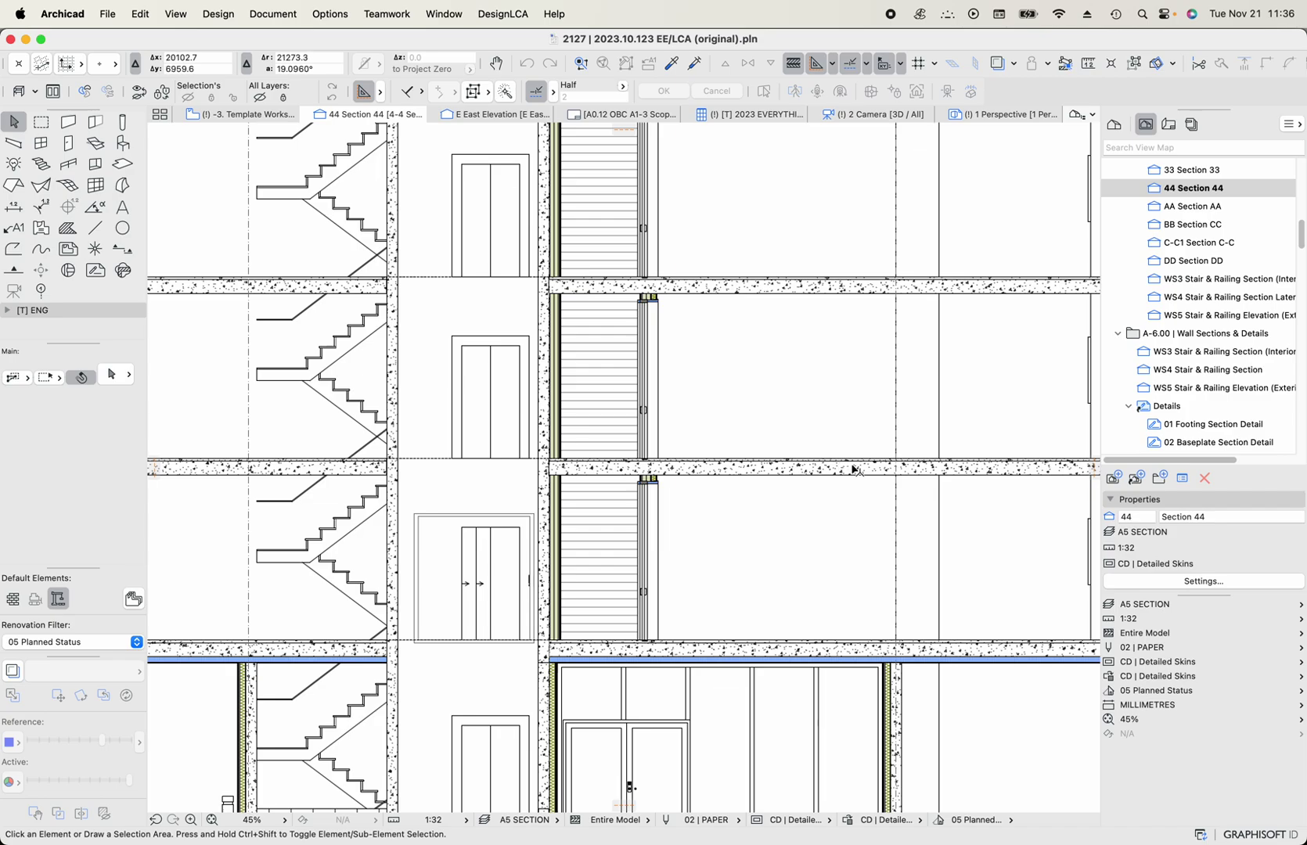
pyautogui.hscroll(8, 890, 479)
pyautogui.scroll(-2, 891, 480)
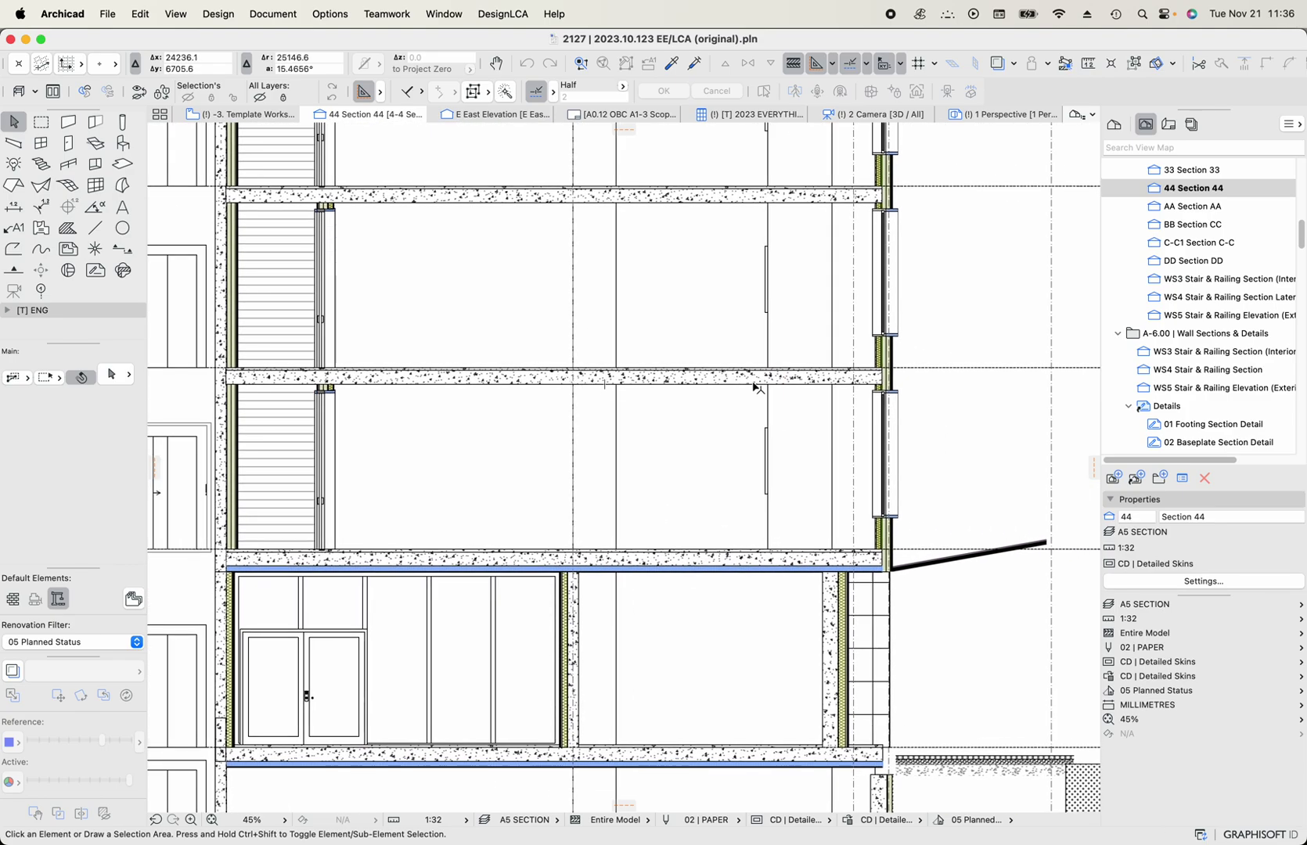
pyautogui.scroll(-4, 805, 656)
pyautogui.hscroll(-1, 805, 656)
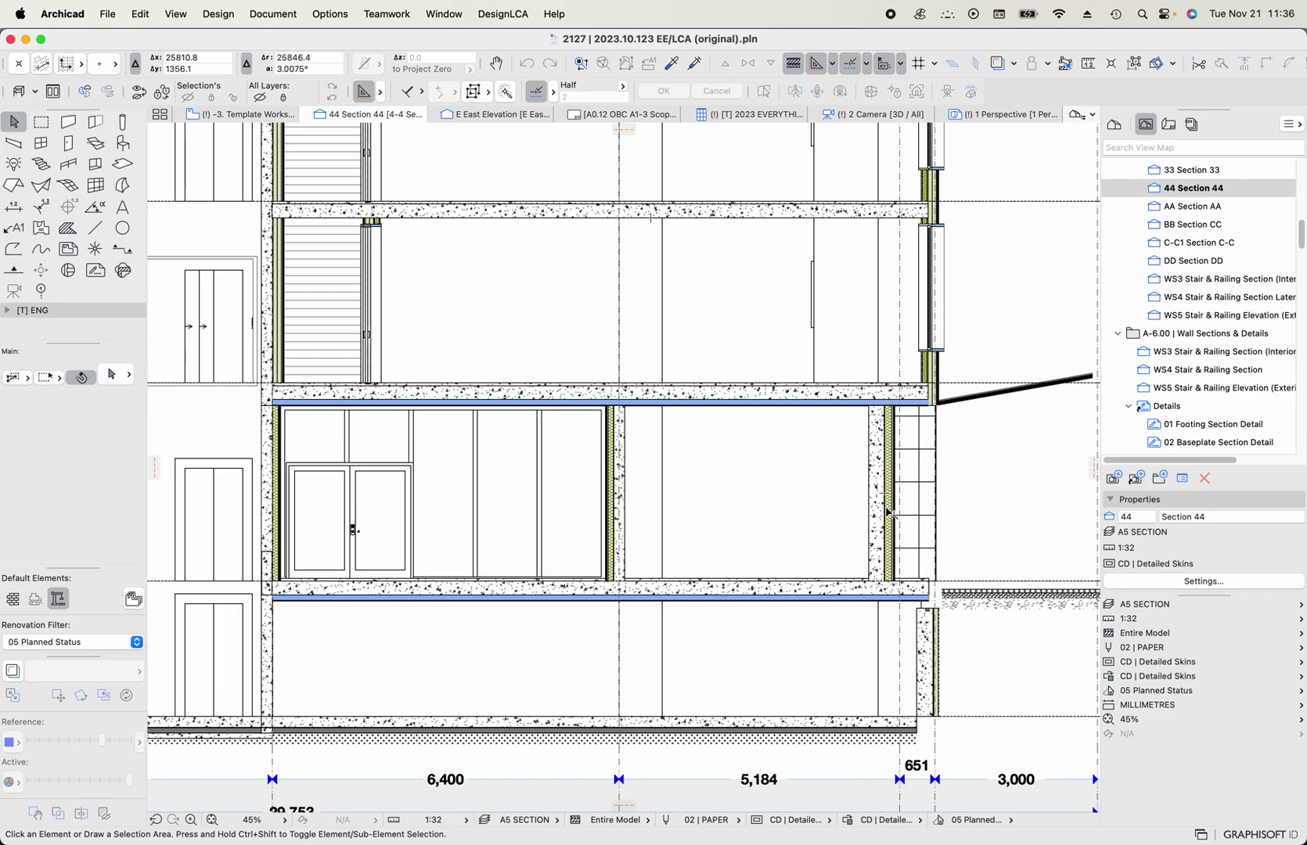
pyautogui.click(889, 513)
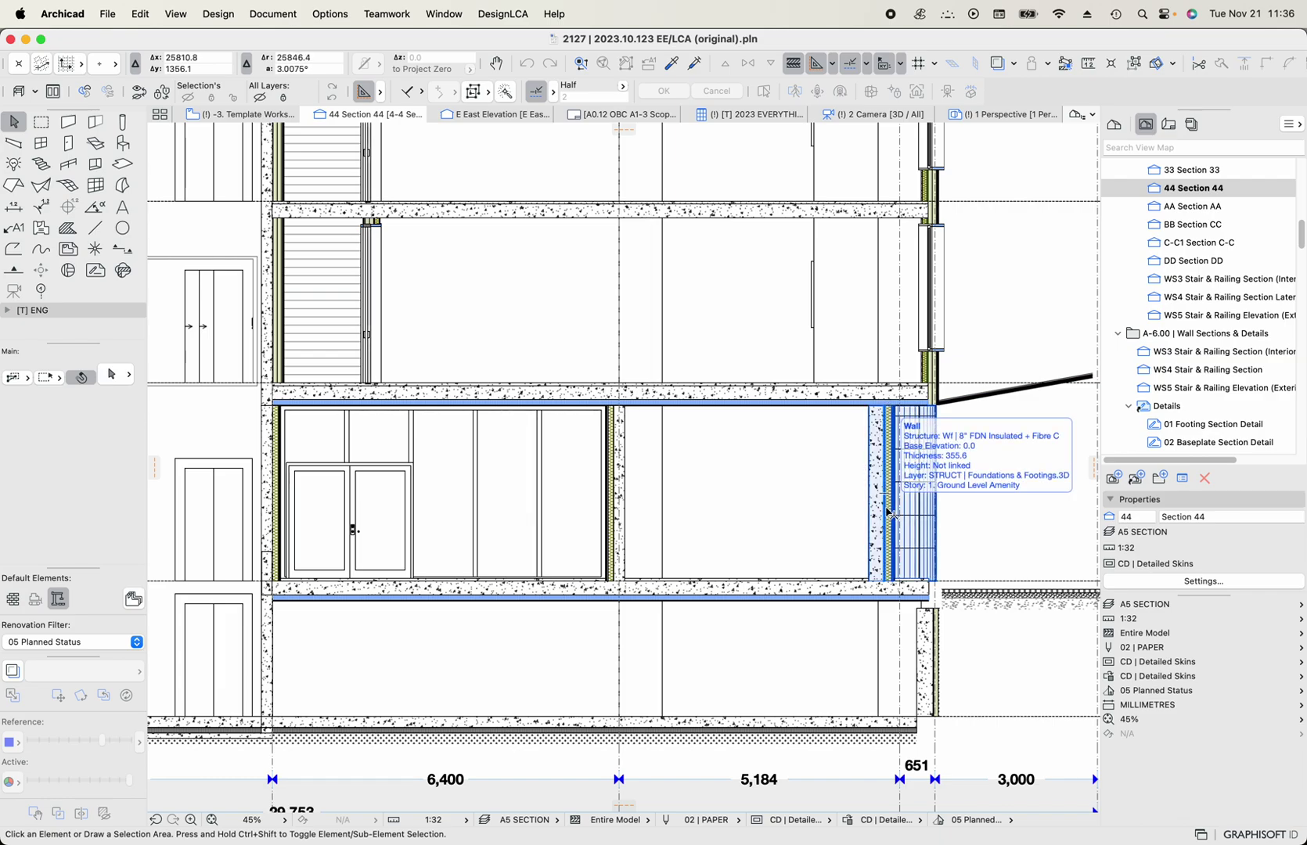
pyautogui.scroll(-5, 889, 513)
pyautogui.scroll(-2, 729, 368)
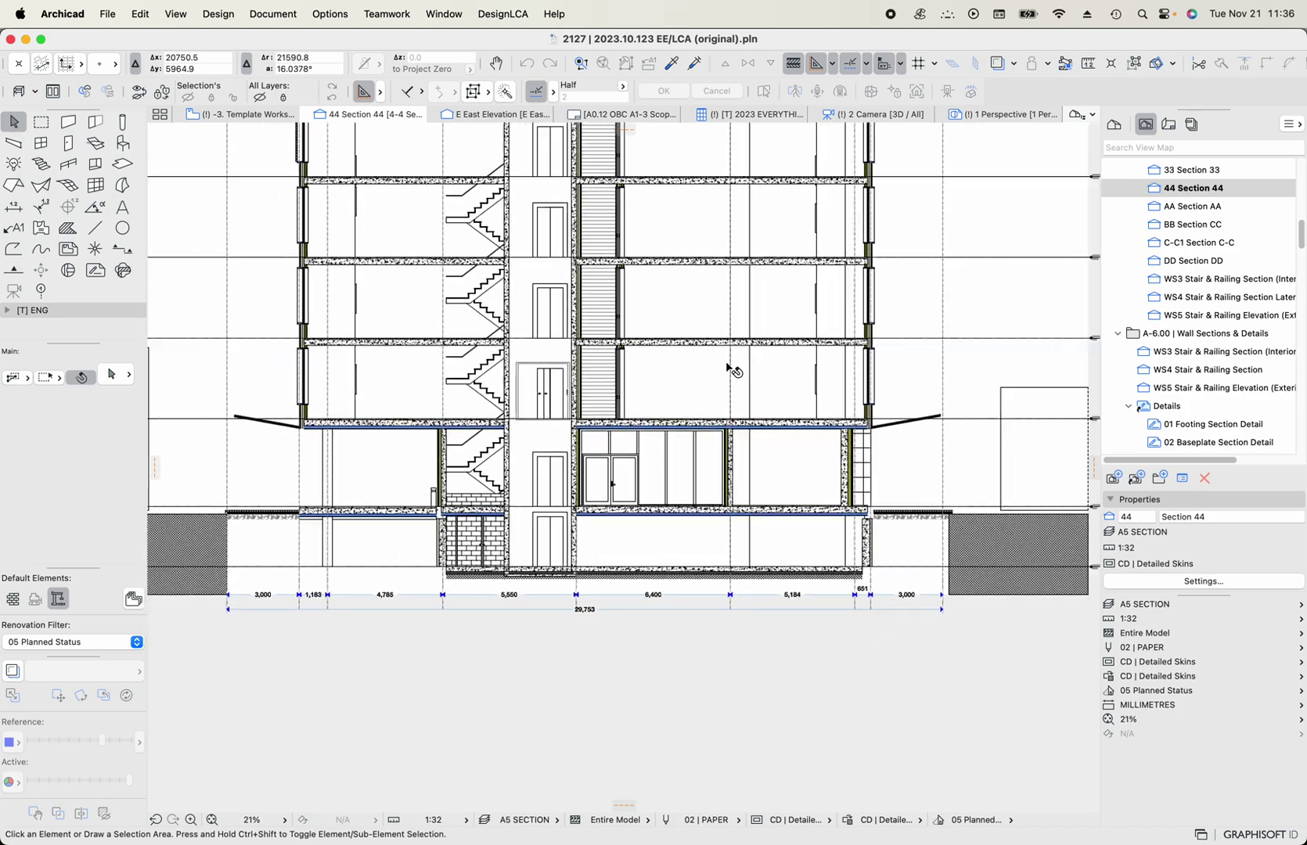
pyautogui.scroll(4, 729, 367)
pyautogui.scroll(2, 776, 413)
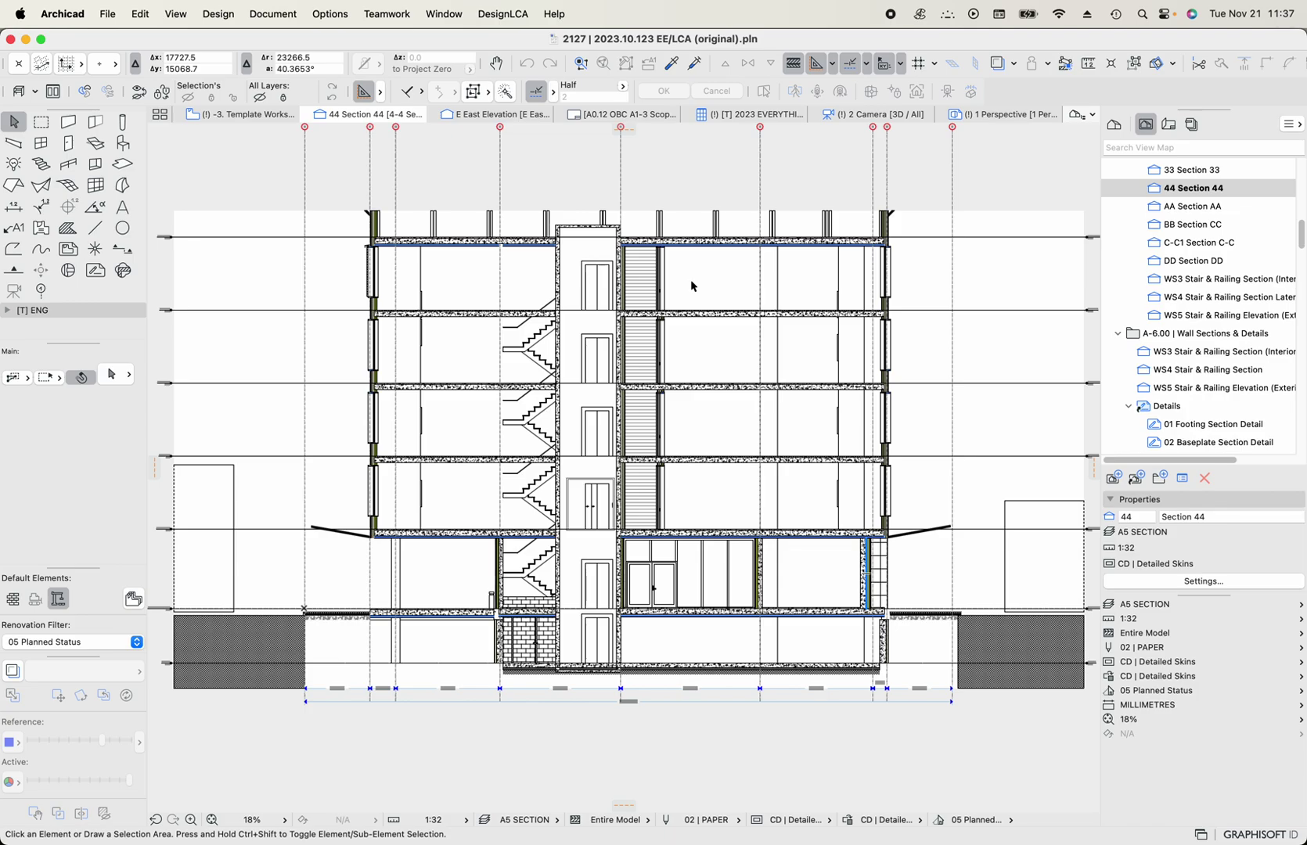
# Bring QuickTime Player to the front with Section 44 still on screen.
pyautogui.click(113, 422)
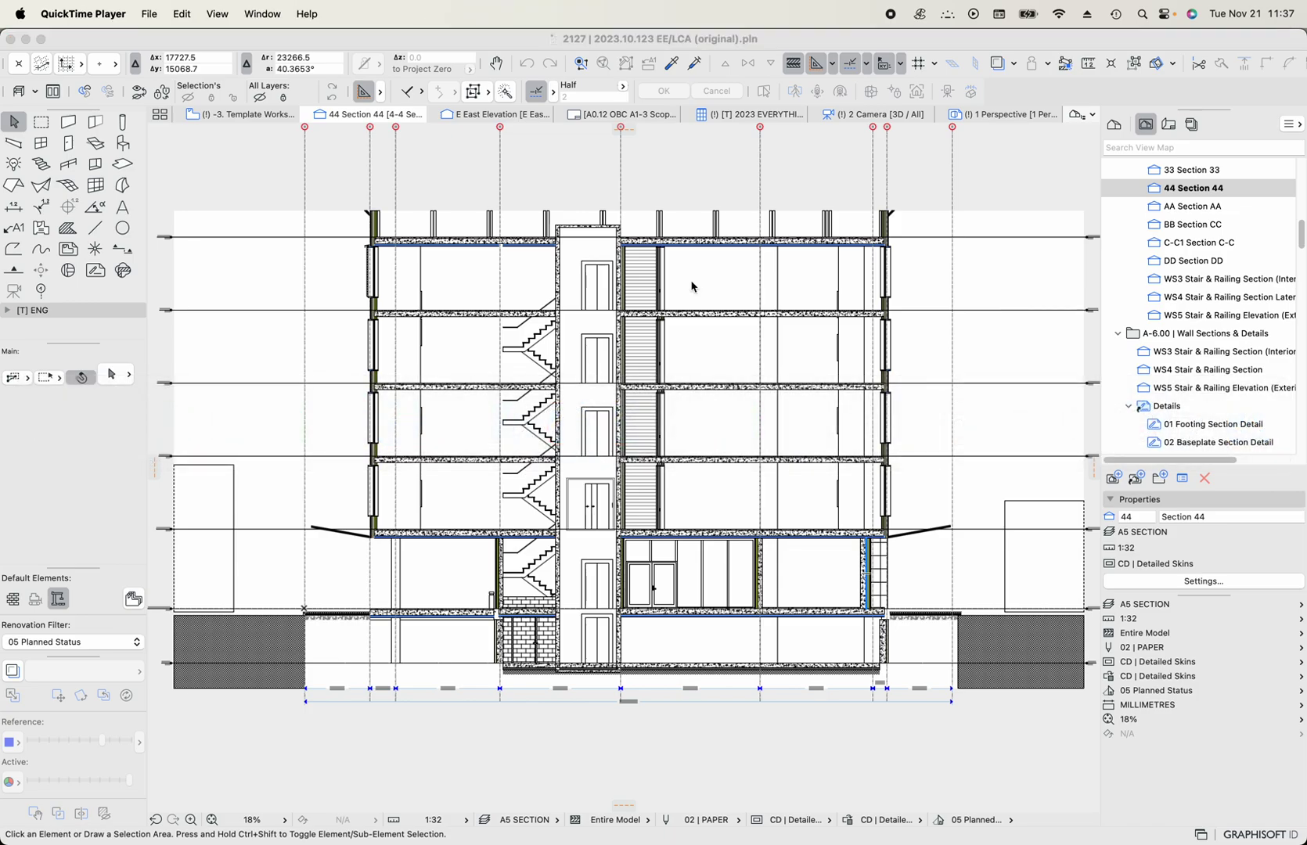